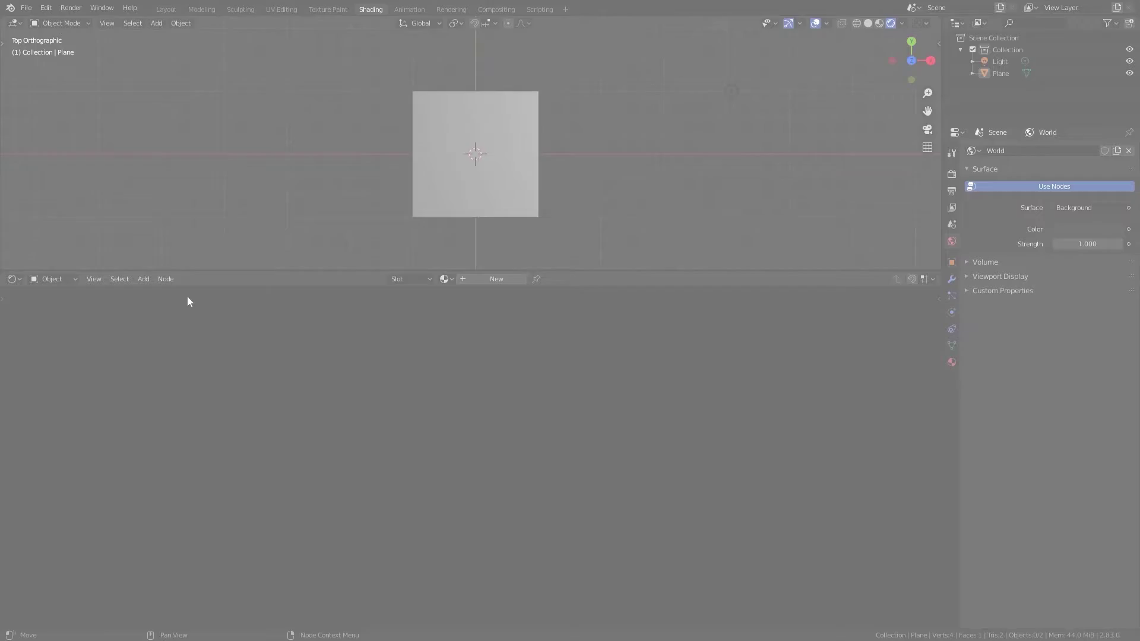
Assign the existing material 'Material' to the plane from the material browse list.
{"action": "left_click", "coordinate": [446, 279]}
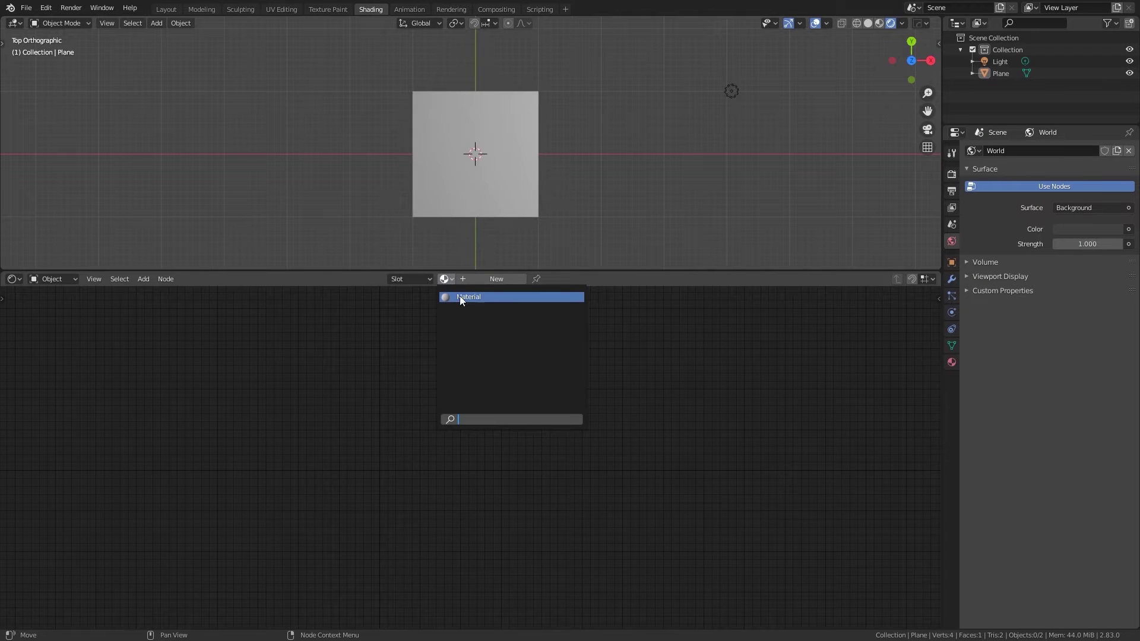
{"action": "left_click", "coordinate": [459, 296]}
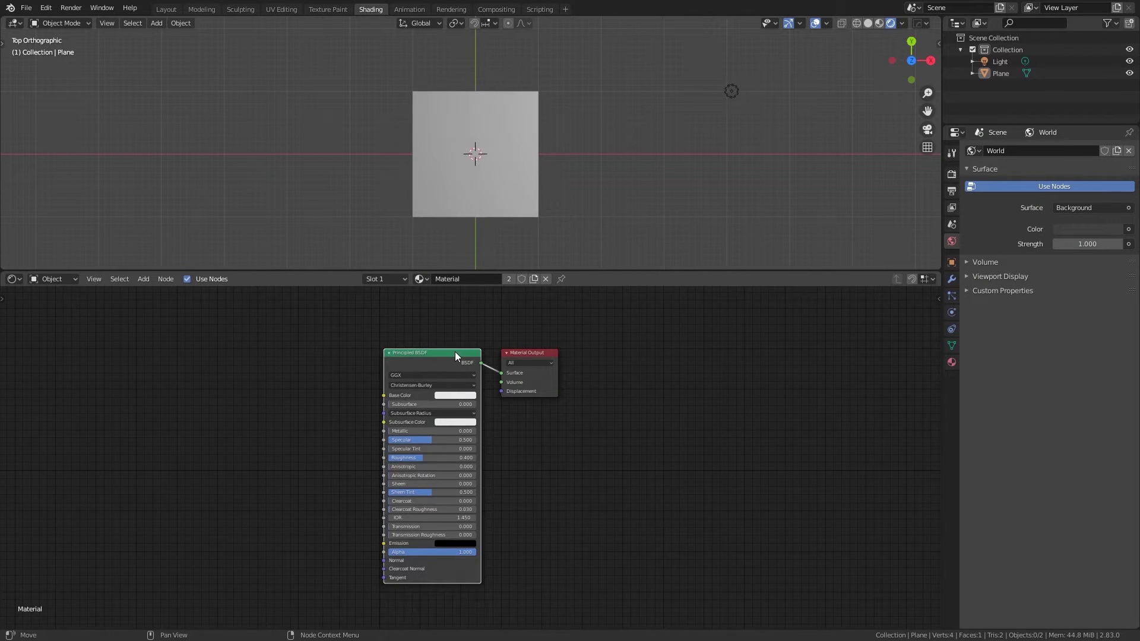
Delete the Principled BSDF node and move Material Output to the right.
{"action": "key", "text": "x"}
{"action": "left_click", "coordinate": [522, 351]}
{"action": "left_click_drag", "start_coordinate": [522, 353], "coordinate": [614, 365]}
Add a Texture Coordinate node via search 'tex' and place it left of Material Output.
{"action": "key", "text": "shift+a"}
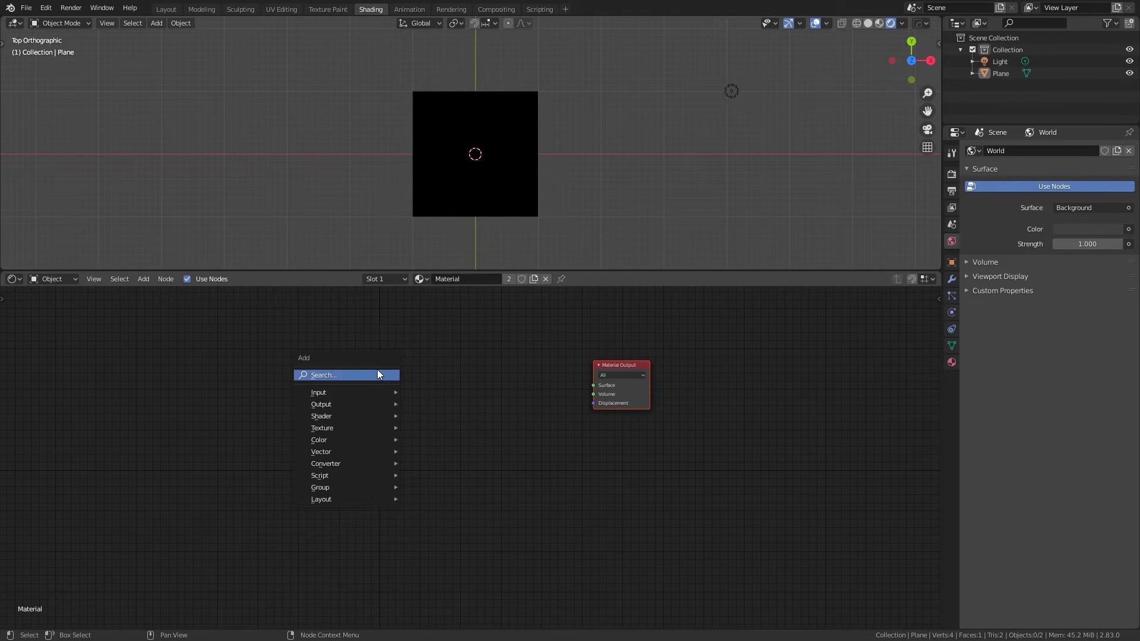
{"action": "left_click", "coordinate": [377, 371]}
{"action": "type", "text": "tex"}
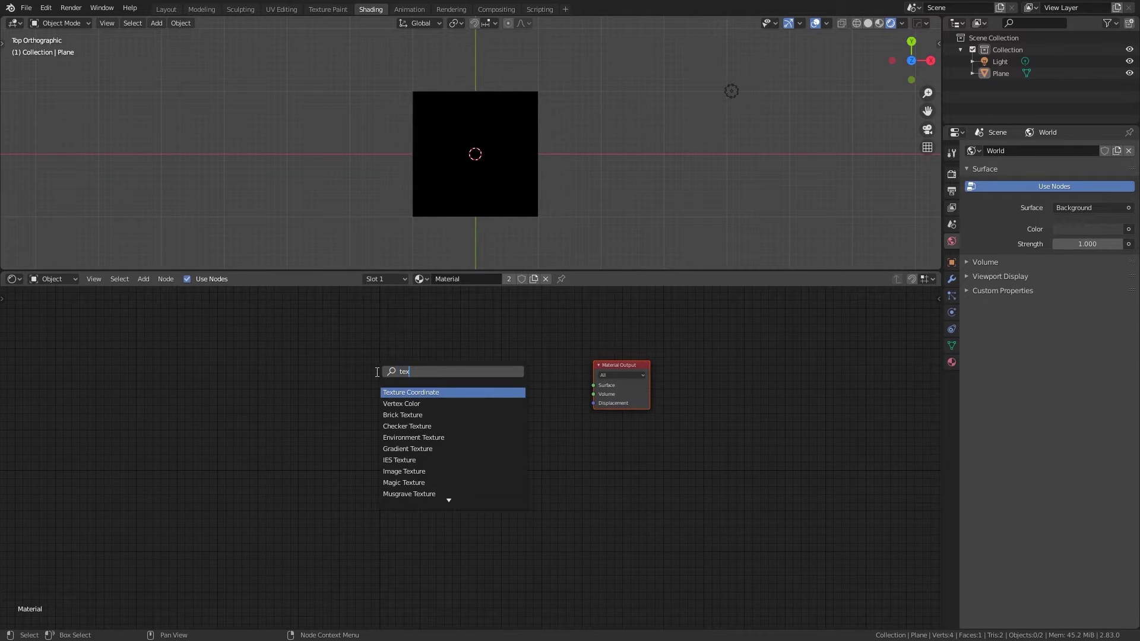
{"action": "key", "text": "Return"}
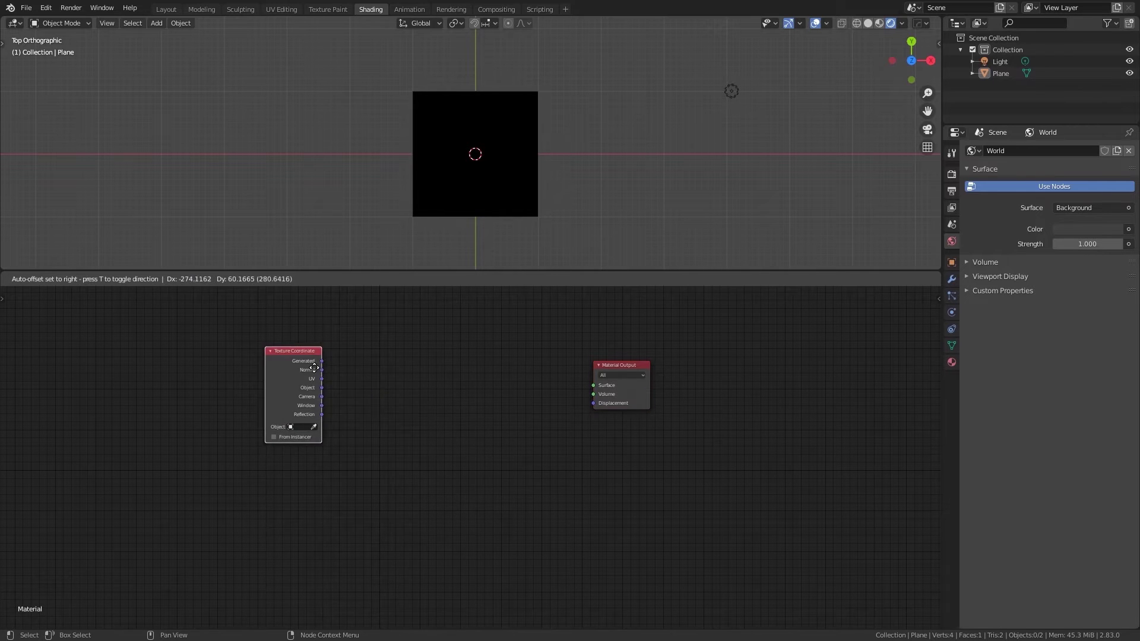
{"action": "left_click", "coordinate": [262, 397]}
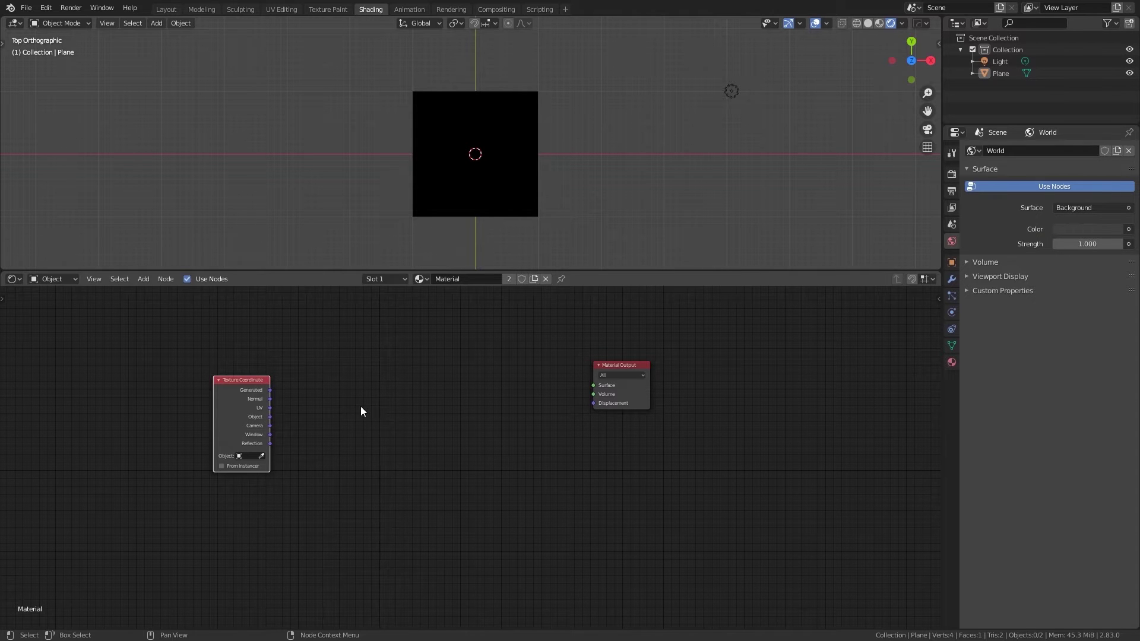
{"action": "left_click_drag", "start_coordinate": [624, 372], "coordinate": [627, 386]}
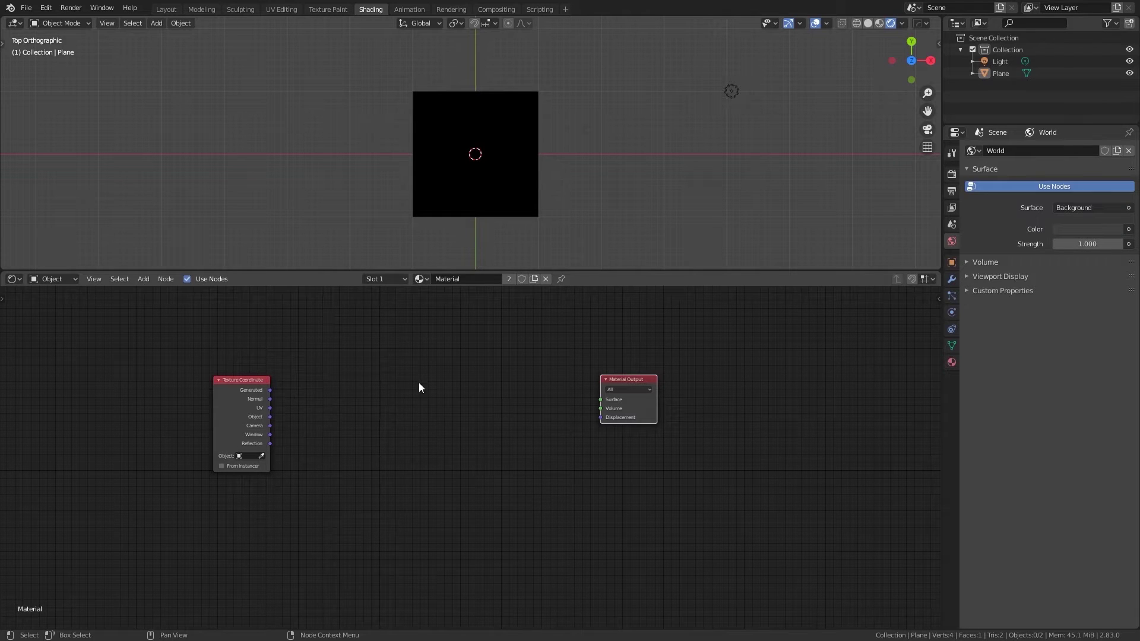
Link Texture Coordinate's Generated output to Material Output's Surface socket.
{"action": "left_click_drag", "start_coordinate": [270, 389], "coordinate": [601, 401]}
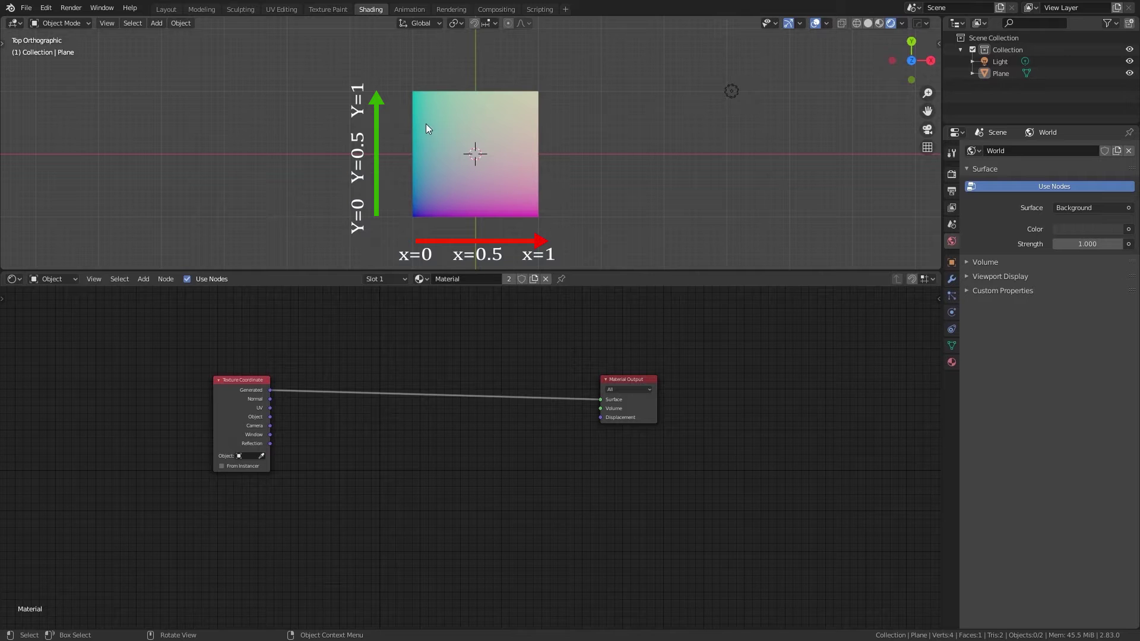
{"action": "left_click", "coordinate": [440, 116]}
{"action": "key", "text": "Tab"}
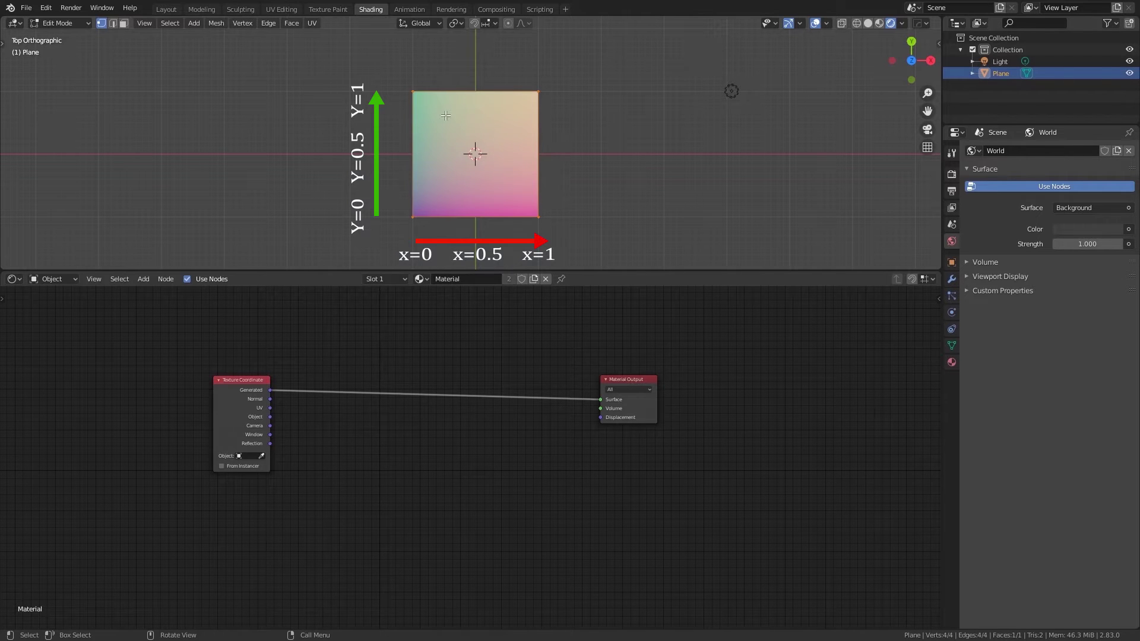
{"action": "left_click_drag", "start_coordinate": [368, 81], "coordinate": [435, 236]}
{"action": "key", "text": "g"}
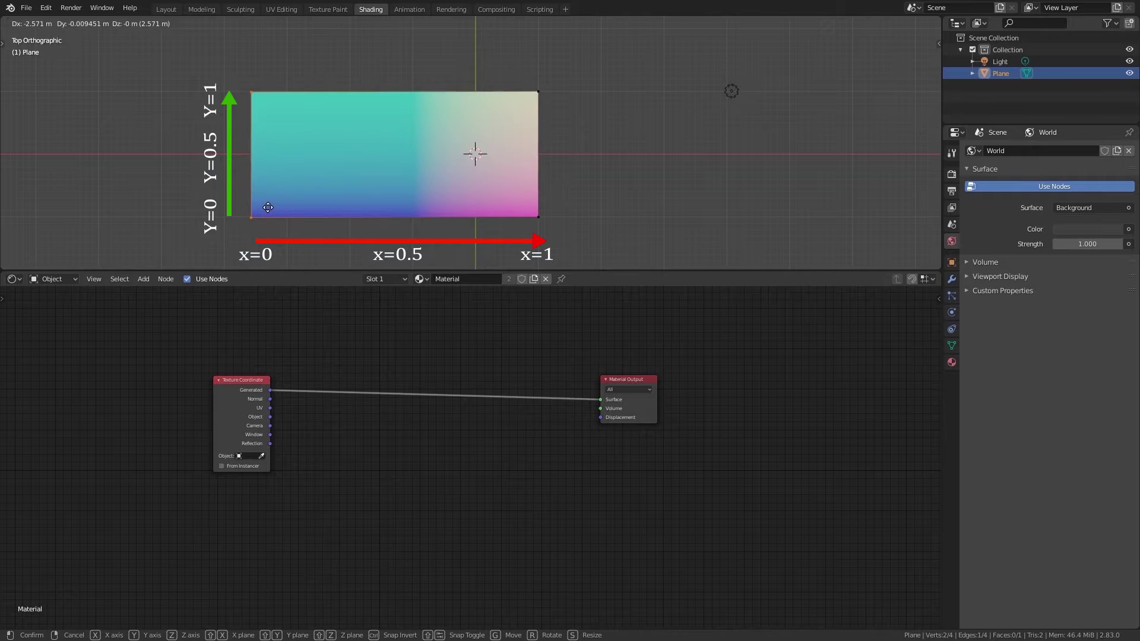
{"action": "left_click", "coordinate": [268, 207]}
{"action": "key", "text": "Tab"}
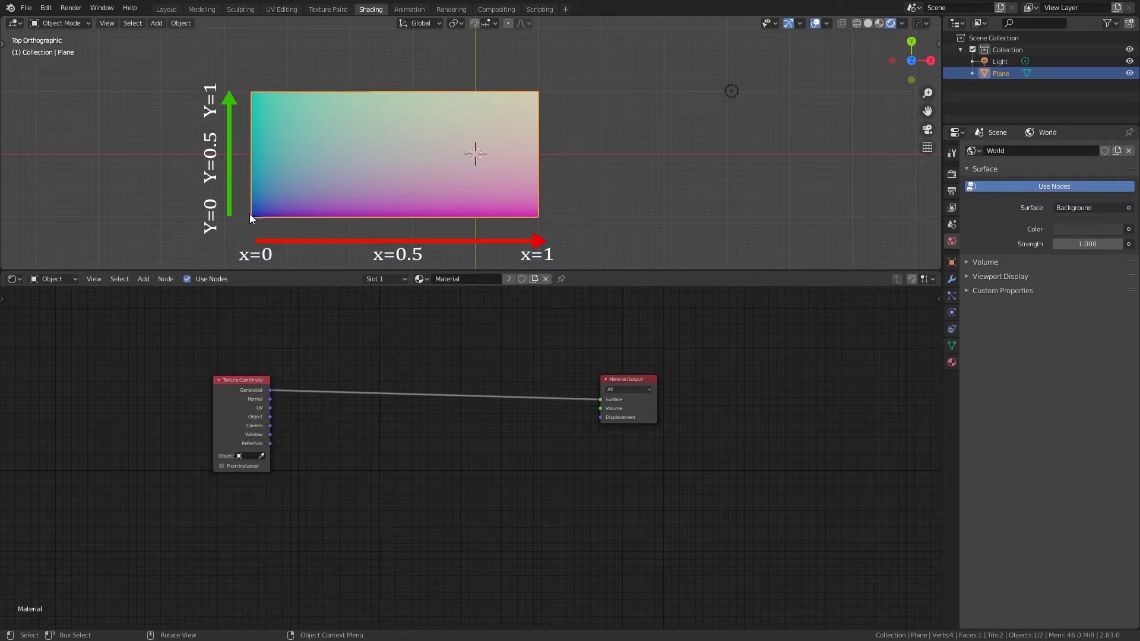
{"action": "key", "text": "Tab"}
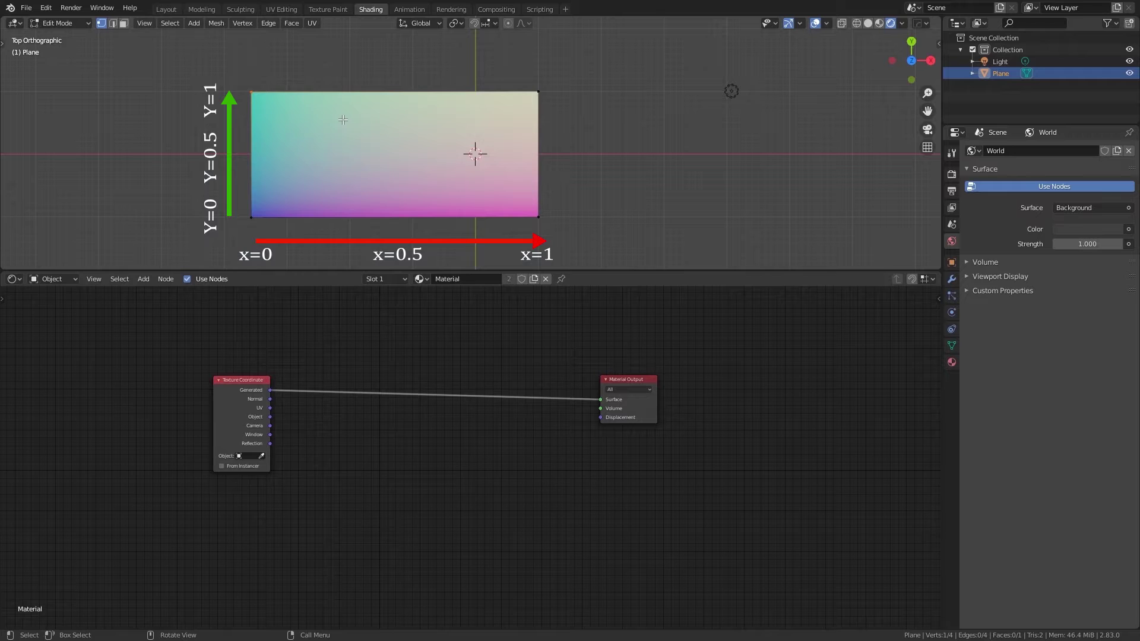
{"action": "key", "text": "g"}
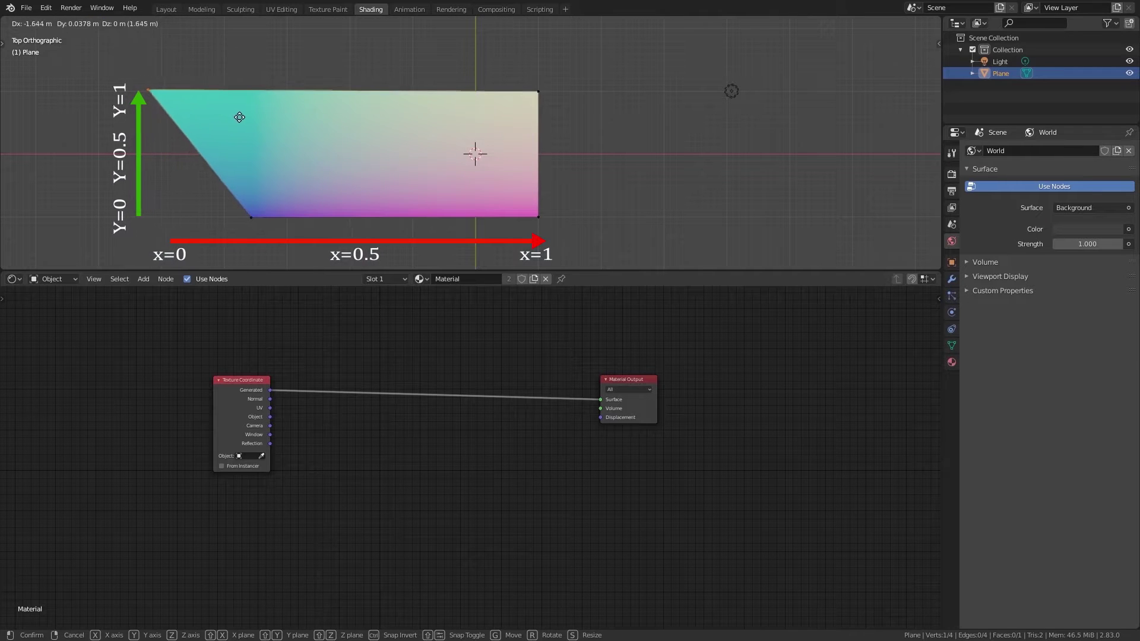
{"action": "left_click", "coordinate": [211, 120]}
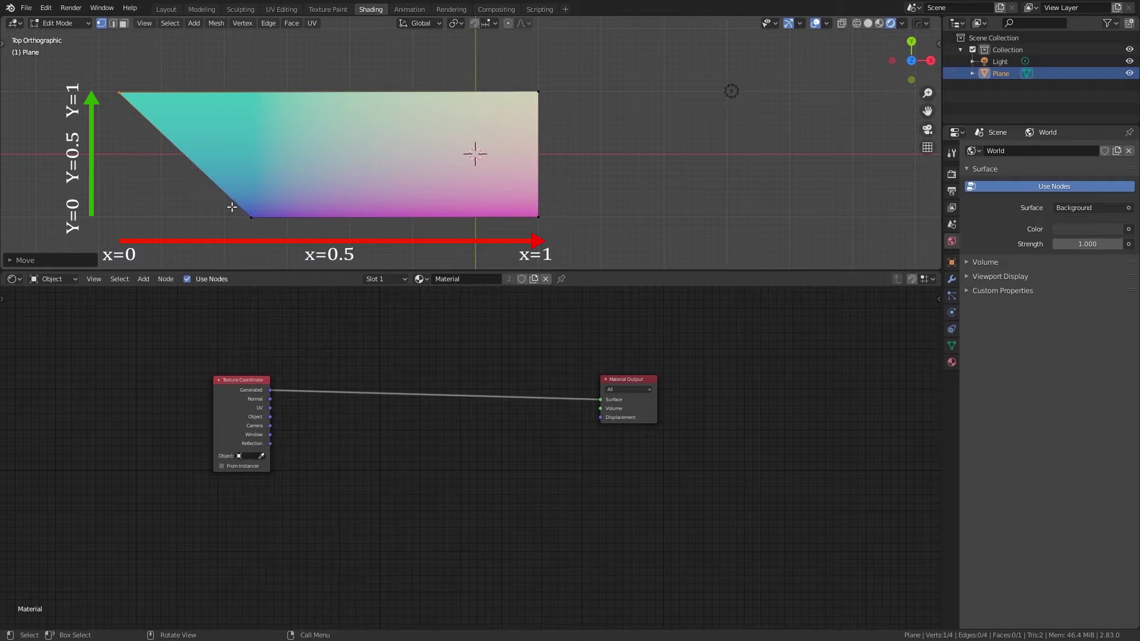
{"action": "key", "text": "Tab"}
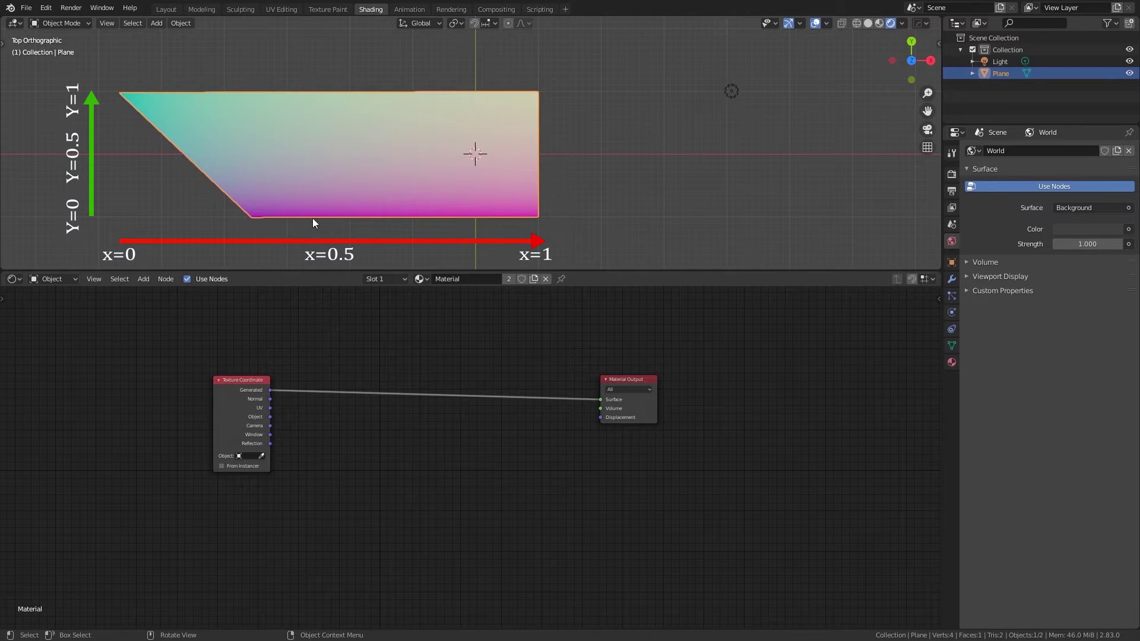
{"action": "key", "text": "Tab"}
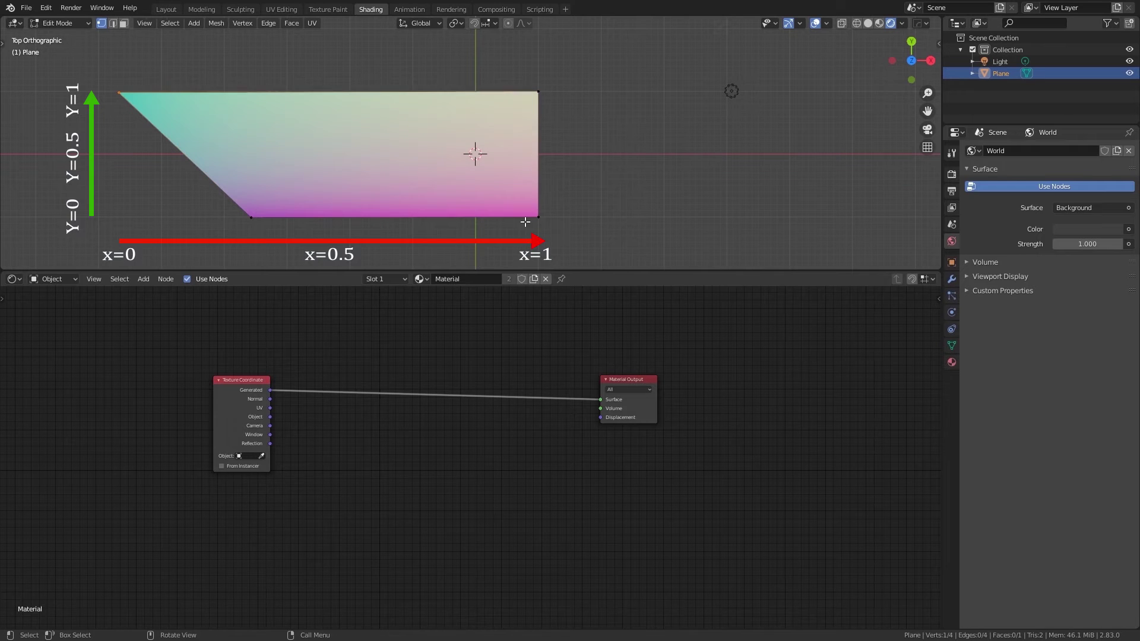
{"action": "key", "text": "g"}
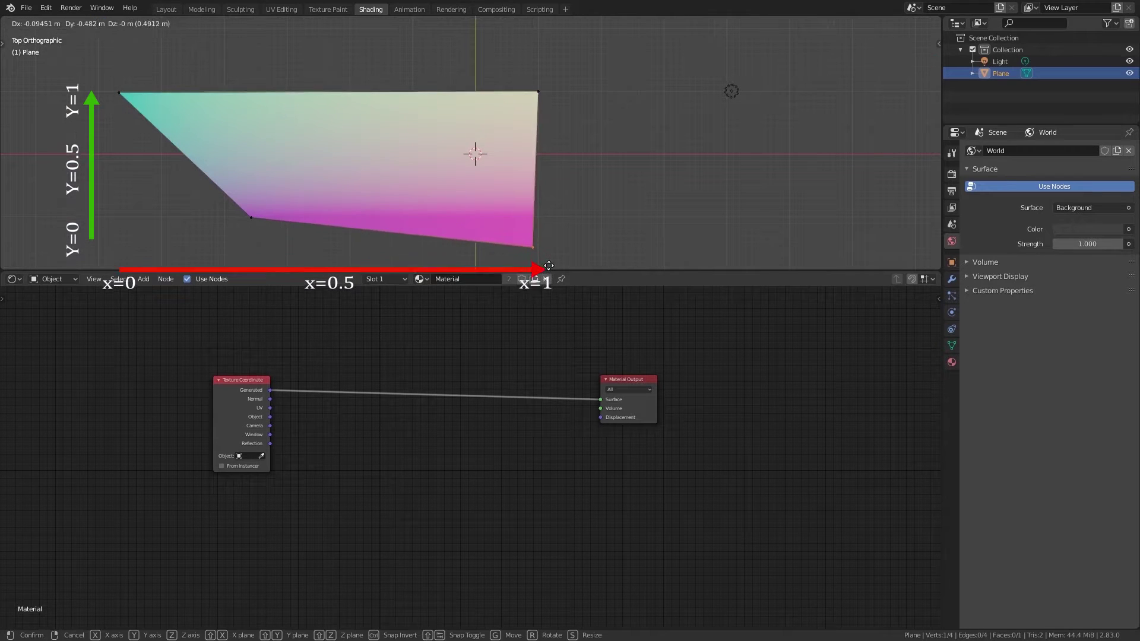
{"action": "left_click", "coordinate": [550, 273]}
{"action": "key", "text": "Tab"}
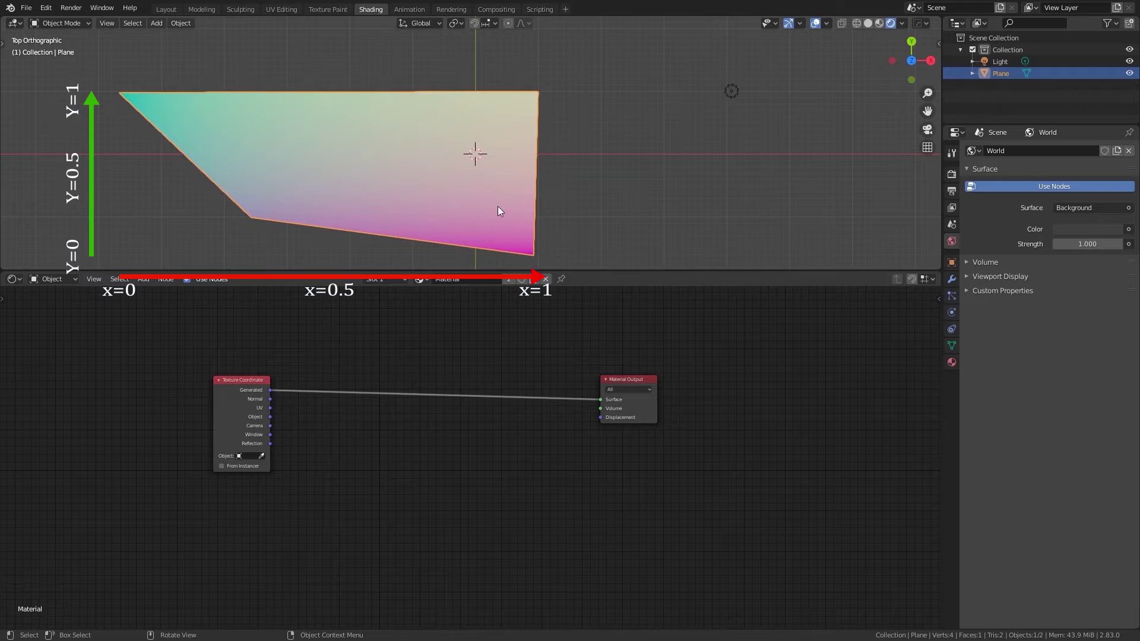
{"action": "key", "text": "ctrl+z"}
{"action": "key", "text": "ctrl+z"}
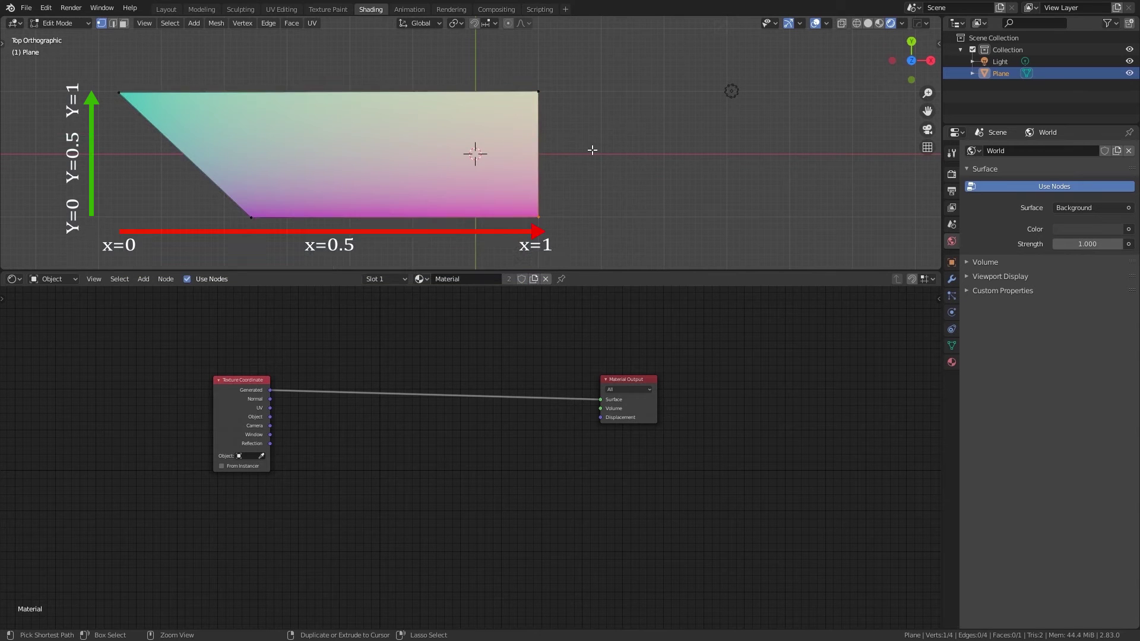
{"action": "key", "text": "ctrl+z"}
{"action": "key", "text": "ctrl+z"}
{"action": "key", "text": "ctrl+z"}
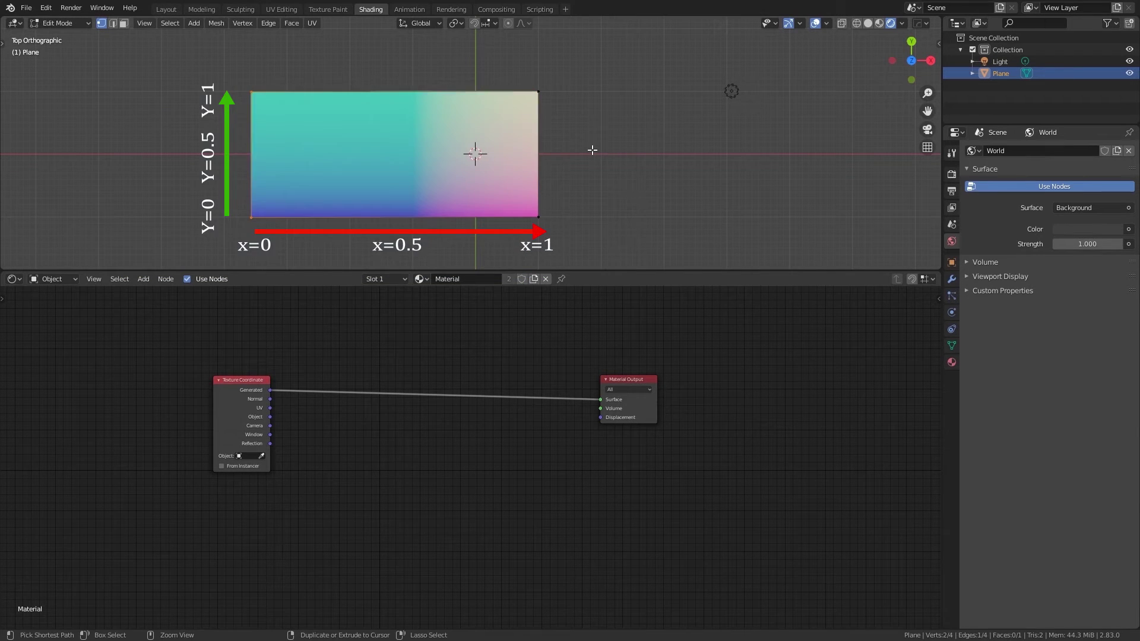
{"action": "key", "text": "ctrl+z"}
{"action": "key", "text": "ctrl+z"}
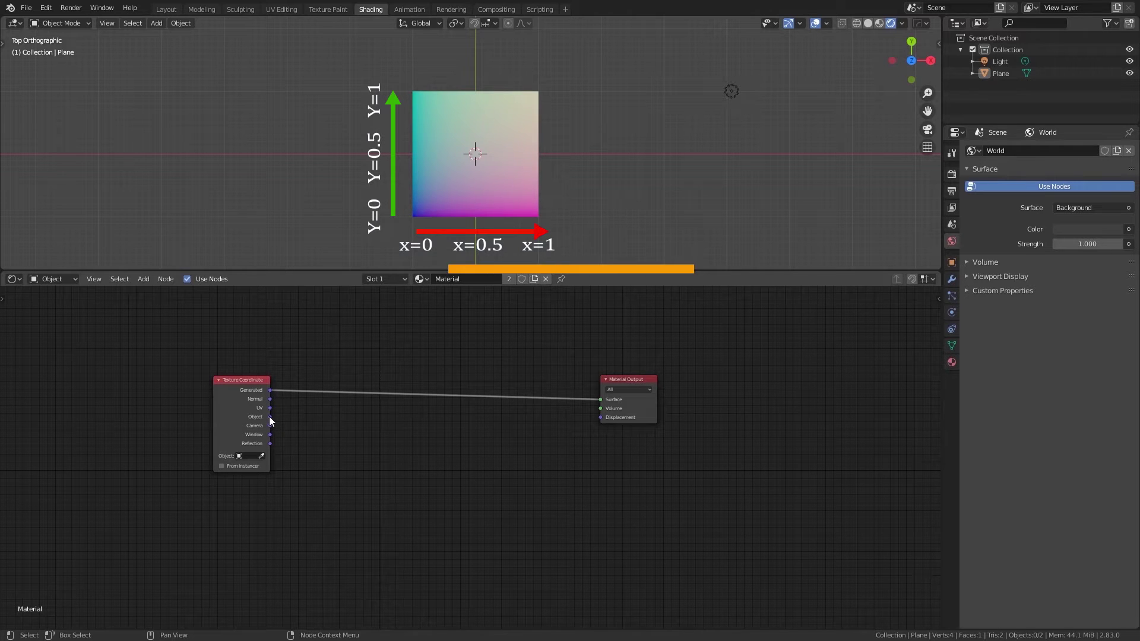
Feed the Object output into Surface, then test by stretching a corner vertex and undoing.
{"action": "left_click_drag", "start_coordinate": [270, 416], "coordinate": [601, 399]}
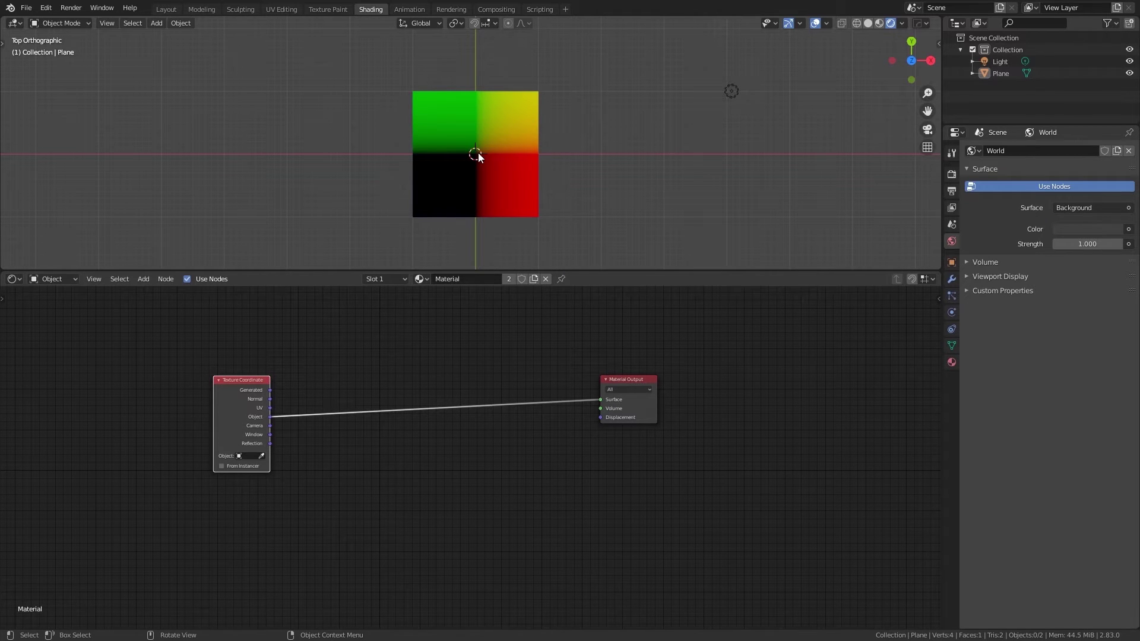
{"action": "left_click", "coordinate": [469, 135]}
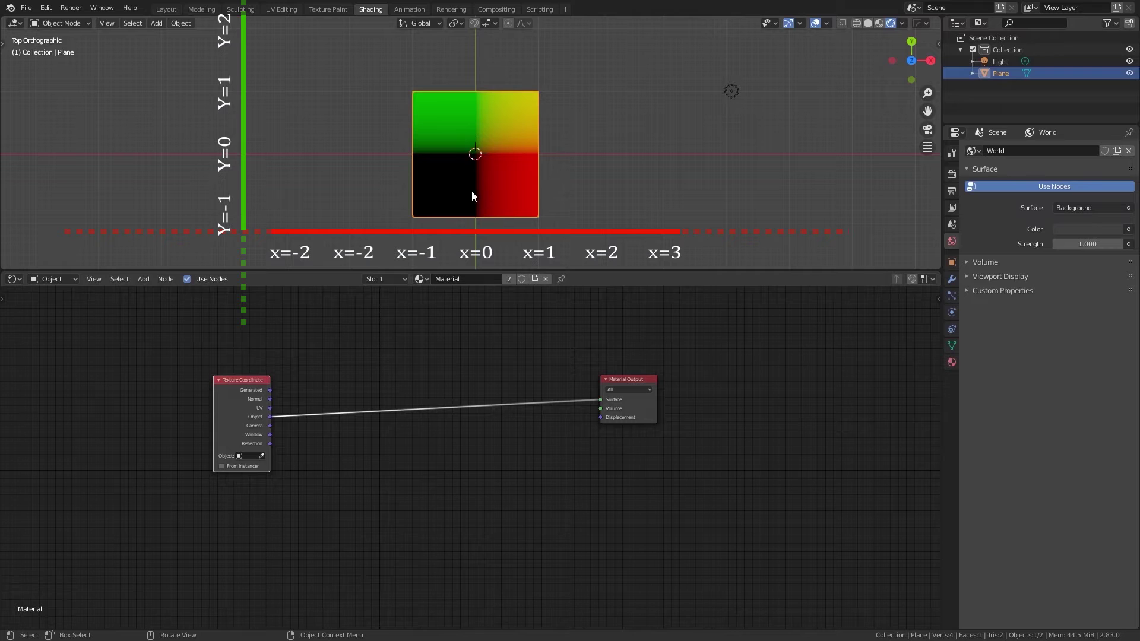
{"action": "key", "text": "Tab"}
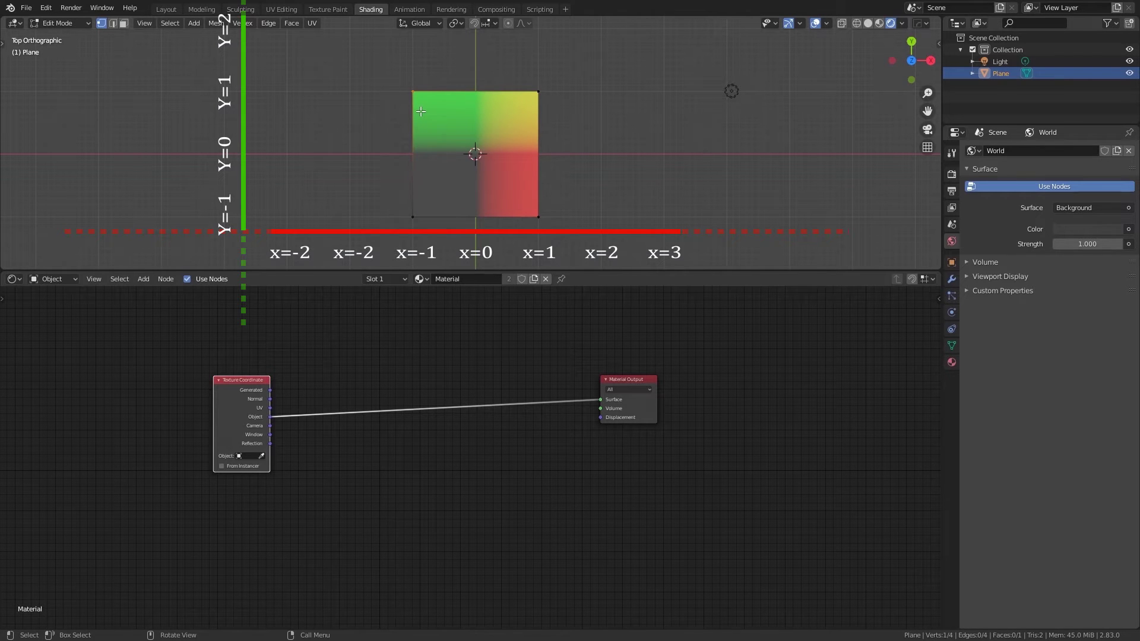
{"action": "key", "text": "g"}
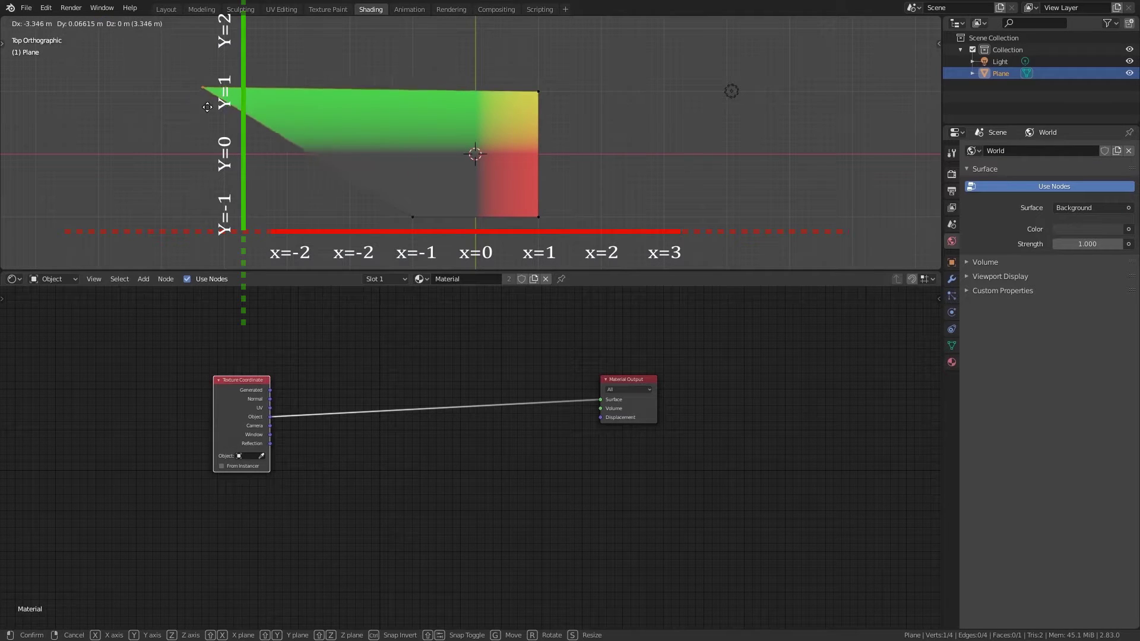
{"action": "left_click", "coordinate": [143, 112]}
{"action": "key", "text": "Tab"}
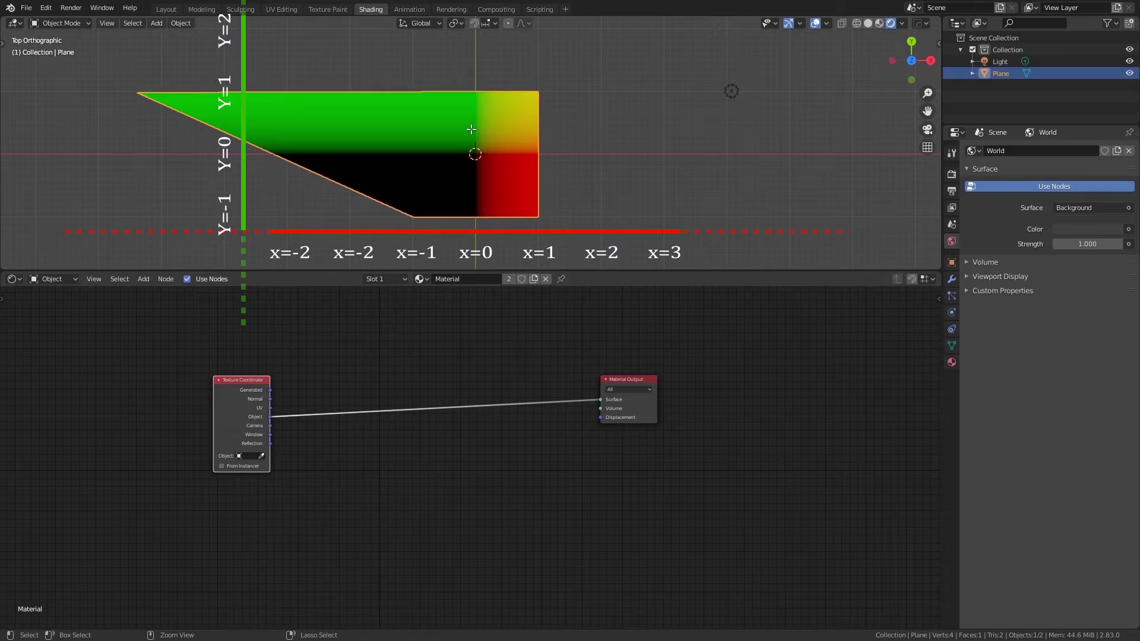
{"action": "key", "text": "ctrl+z"}
{"action": "left_click", "coordinate": [596, 168]}
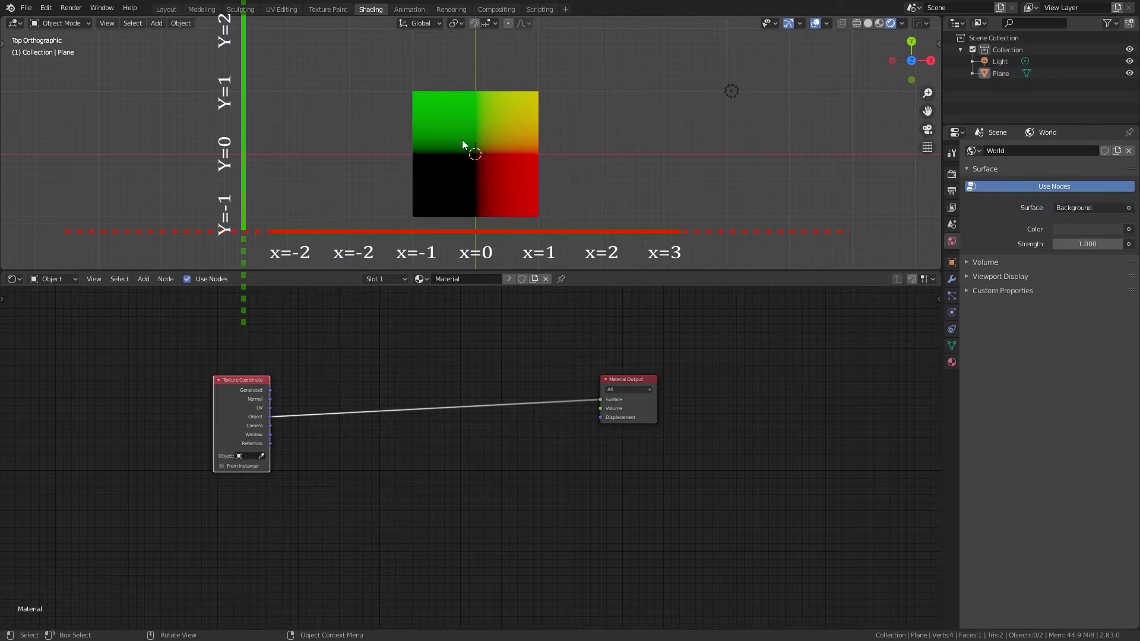
Show the tool settings bar in the 3D viewport header.
{"action": "right_click", "coordinate": [927, 27]}
{"action": "mouse_move", "coordinate": [927, 28]}
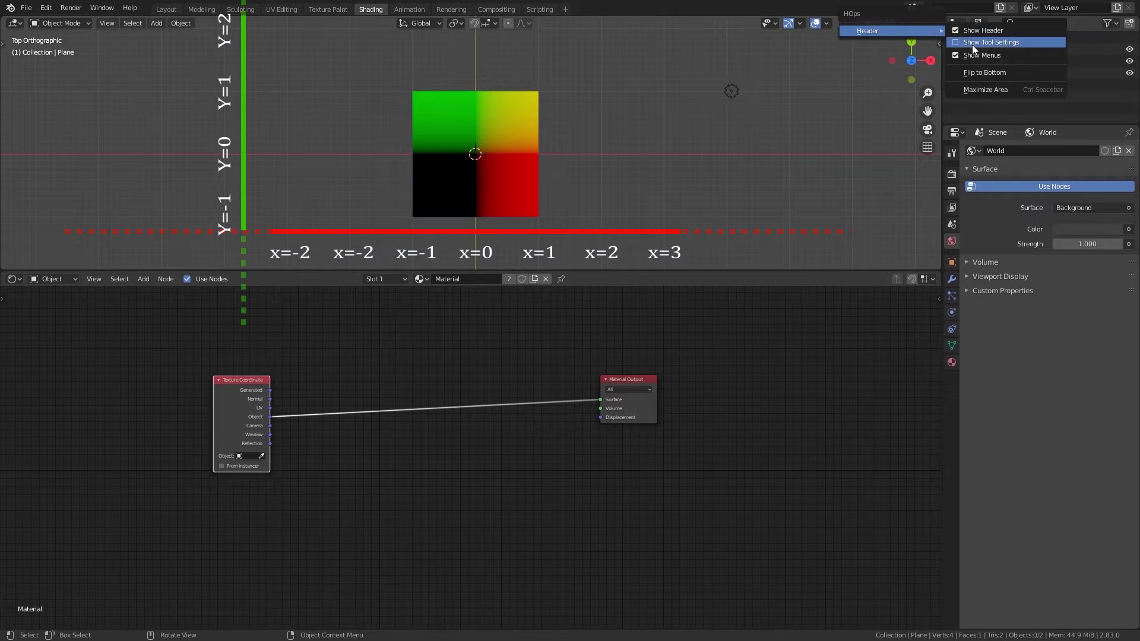
{"action": "left_click", "coordinate": [979, 43]}
{"action": "left_click", "coordinate": [933, 25]}
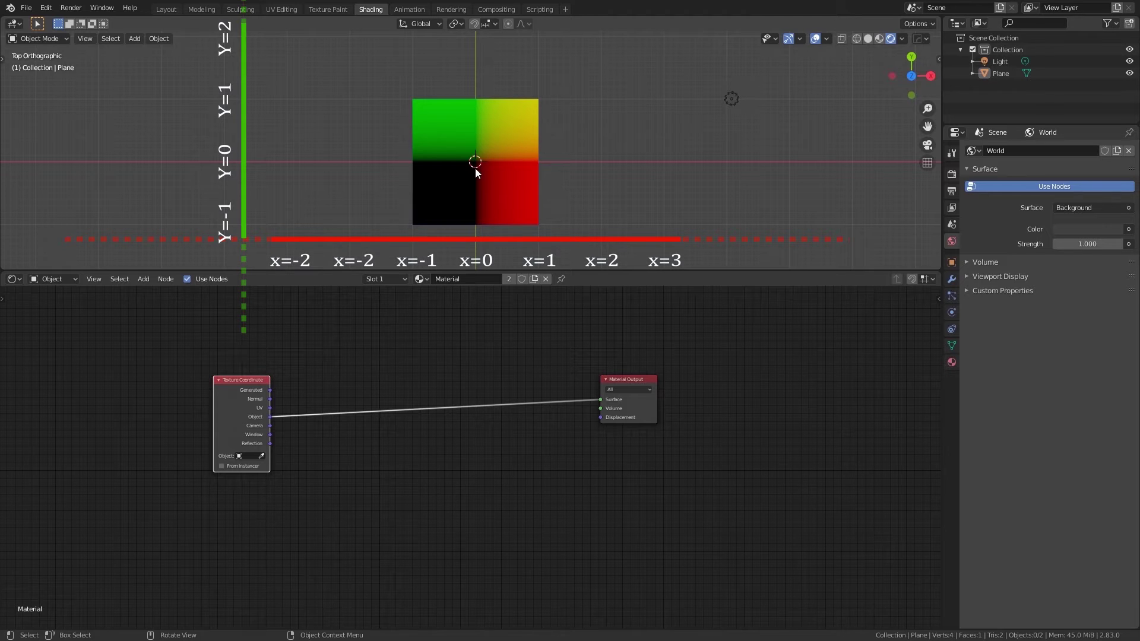
Try moving the plane, cancel the move, then select the light.
{"action": "left_click", "coordinate": [481, 138]}
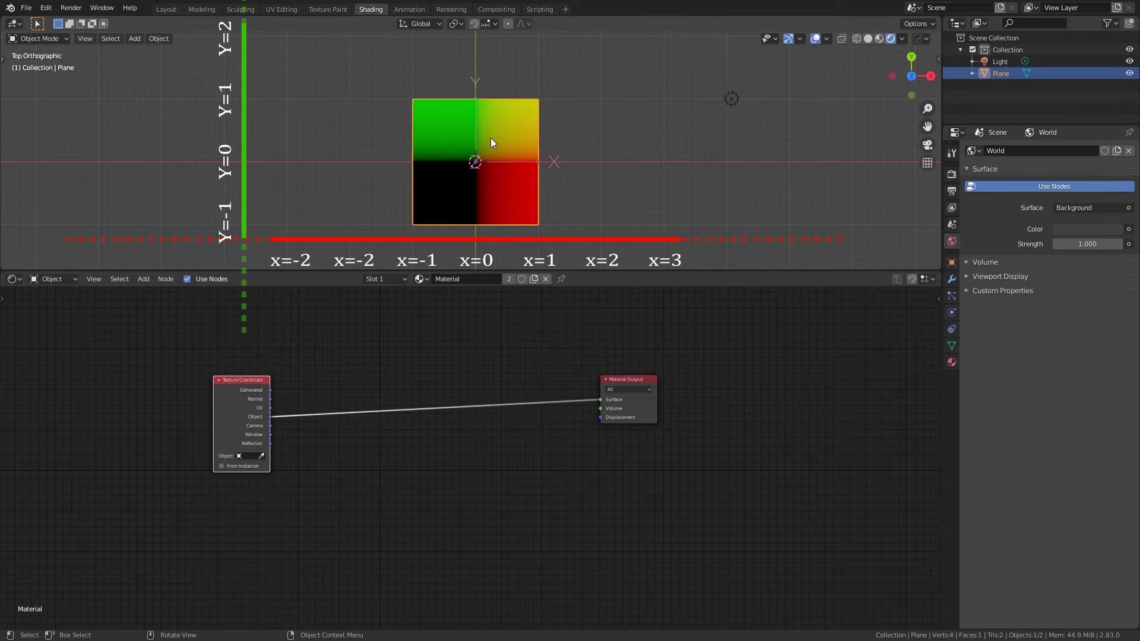
{"action": "key", "text": "g"}
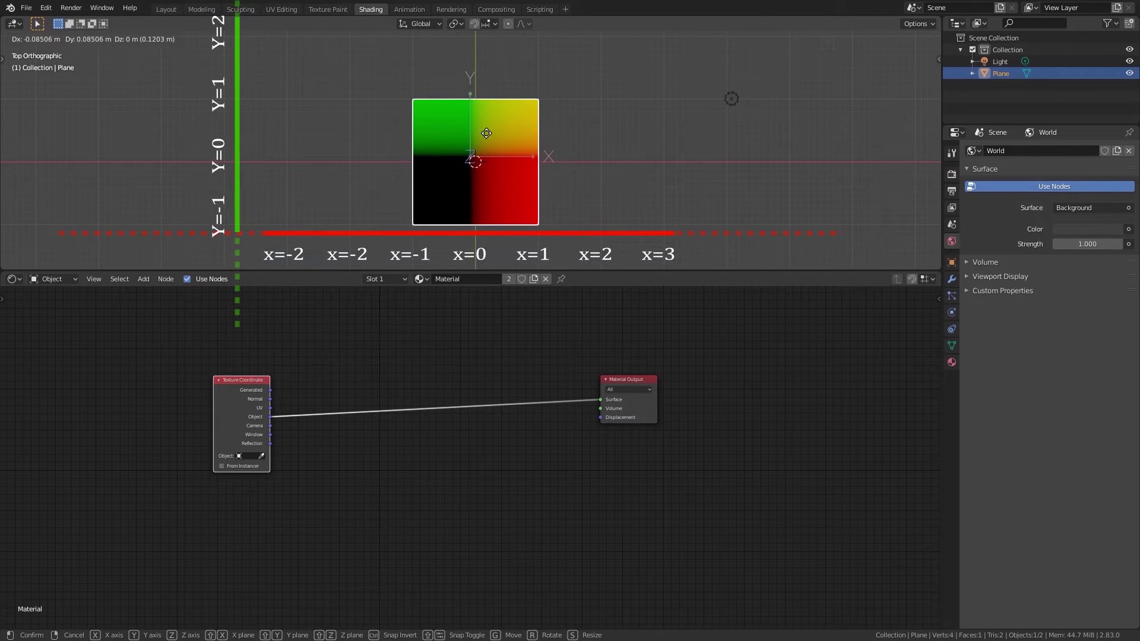
{"action": "key", "text": "Escape"}
{"action": "left_click", "coordinate": [632, 149]}
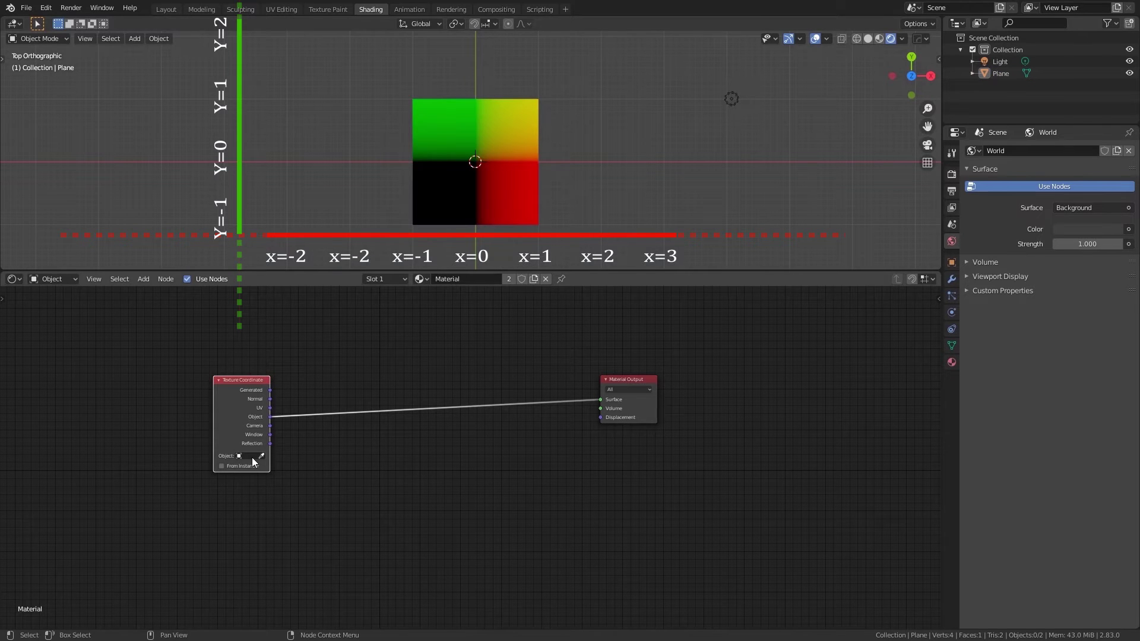
{"action": "left_click", "coordinate": [734, 100]}
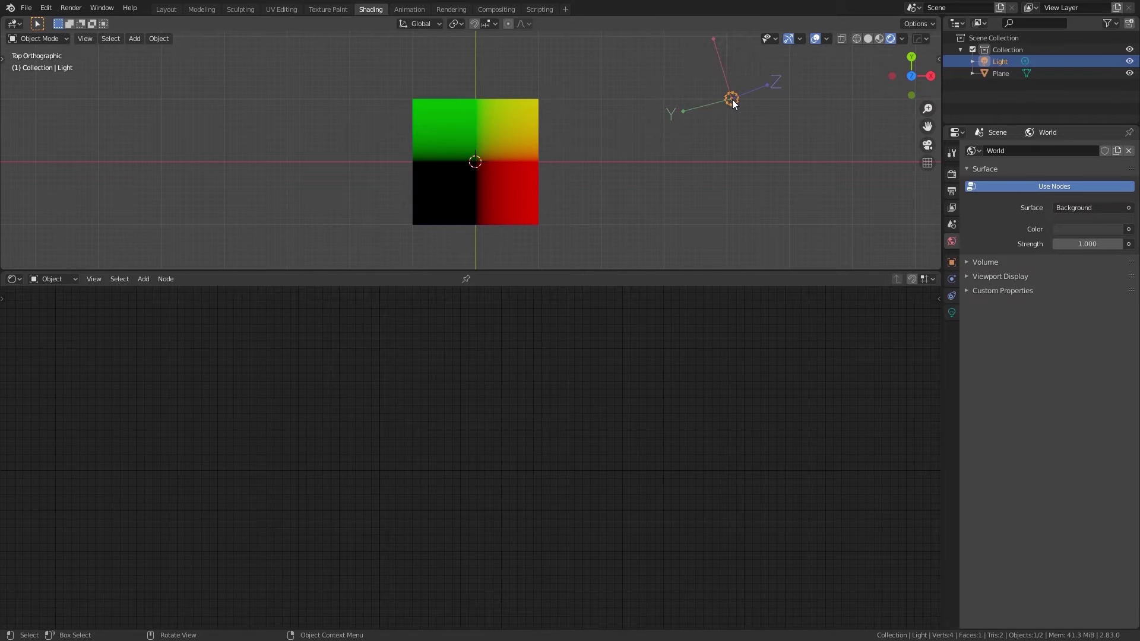
Move the light over the plane and set the Texture Coordinate Object to the light.
{"action": "left_click_drag", "start_coordinate": [733, 100], "coordinate": [510, 134]}
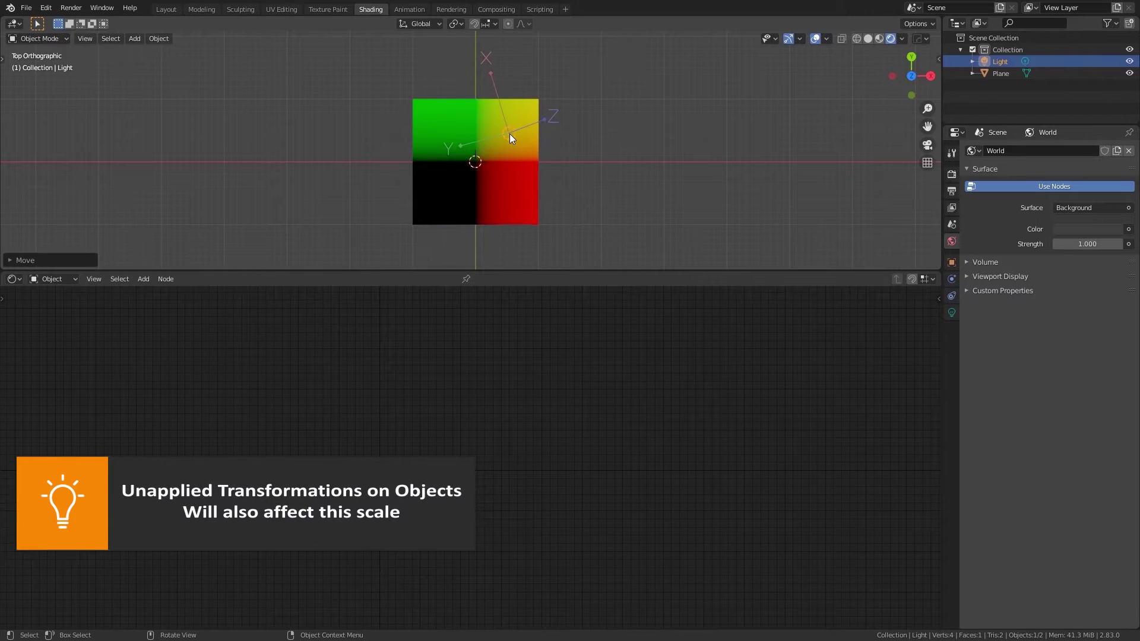
{"action": "left_click", "coordinate": [504, 177]}
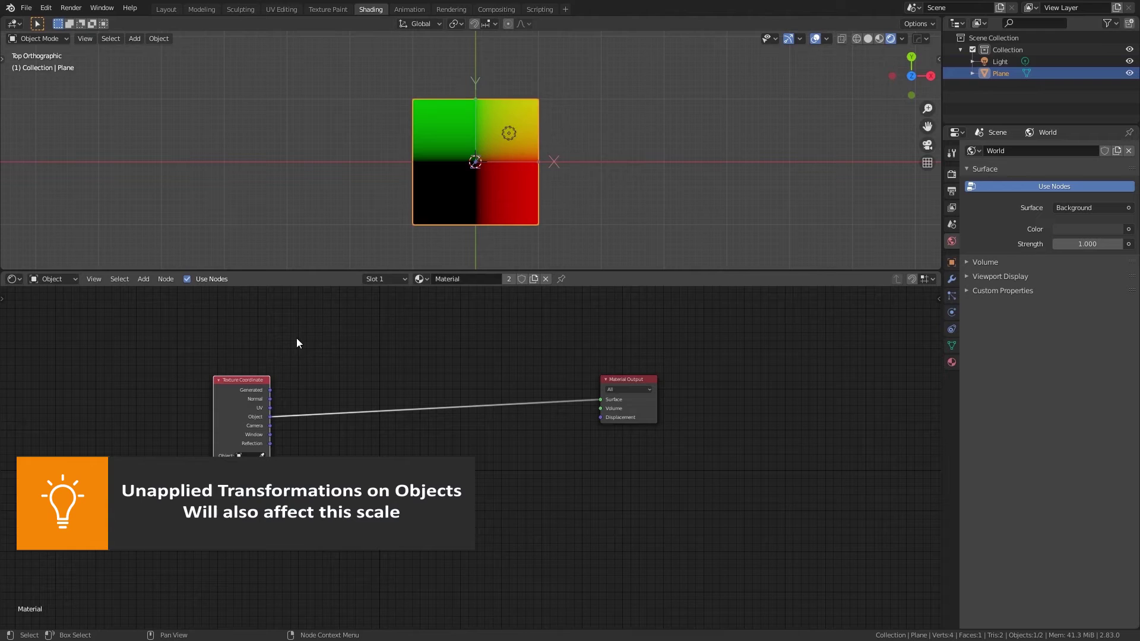
{"action": "left_click", "coordinate": [243, 455]}
{"action": "left_click", "coordinate": [250, 470]}
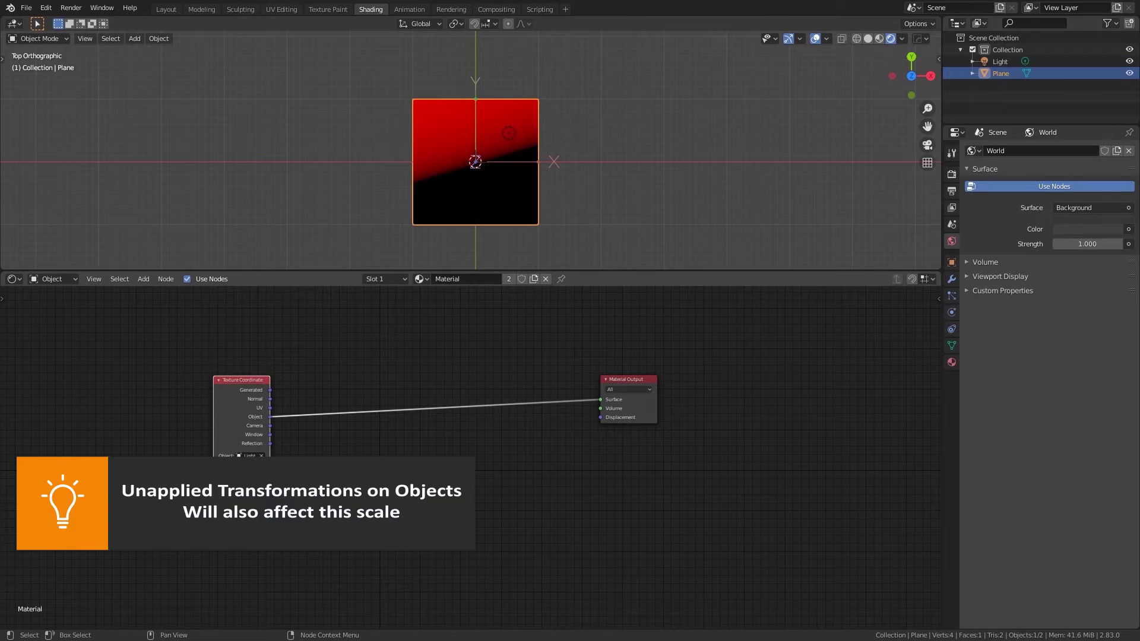
Set the light's location to 0, 0, 0 in the N panel.
{"action": "left_click", "coordinate": [510, 134]}
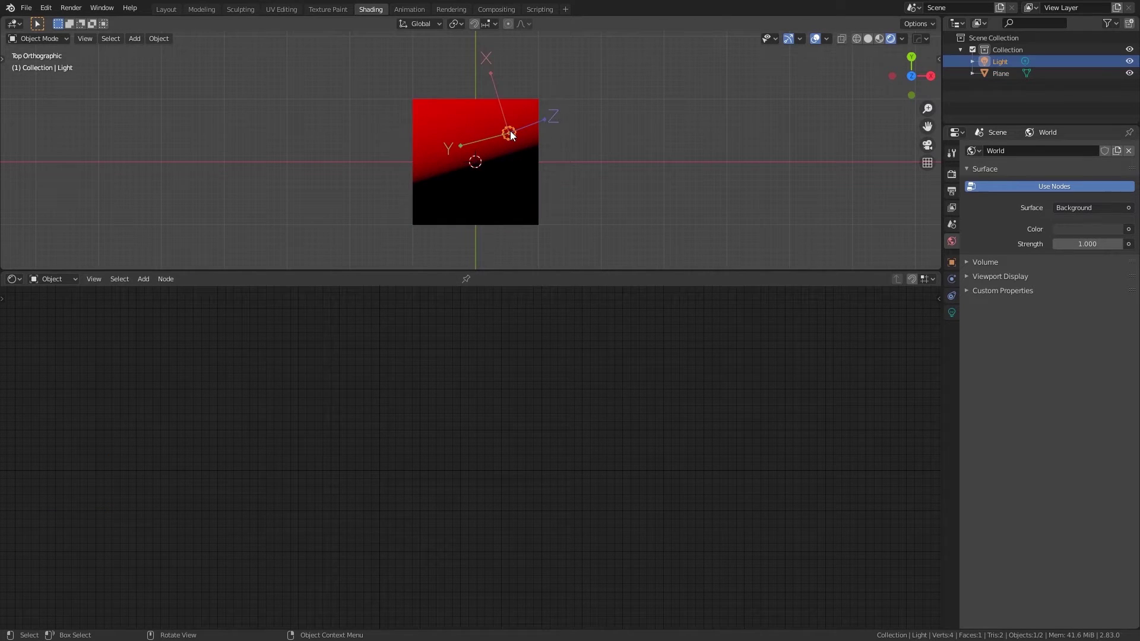
{"action": "key", "text": "n"}
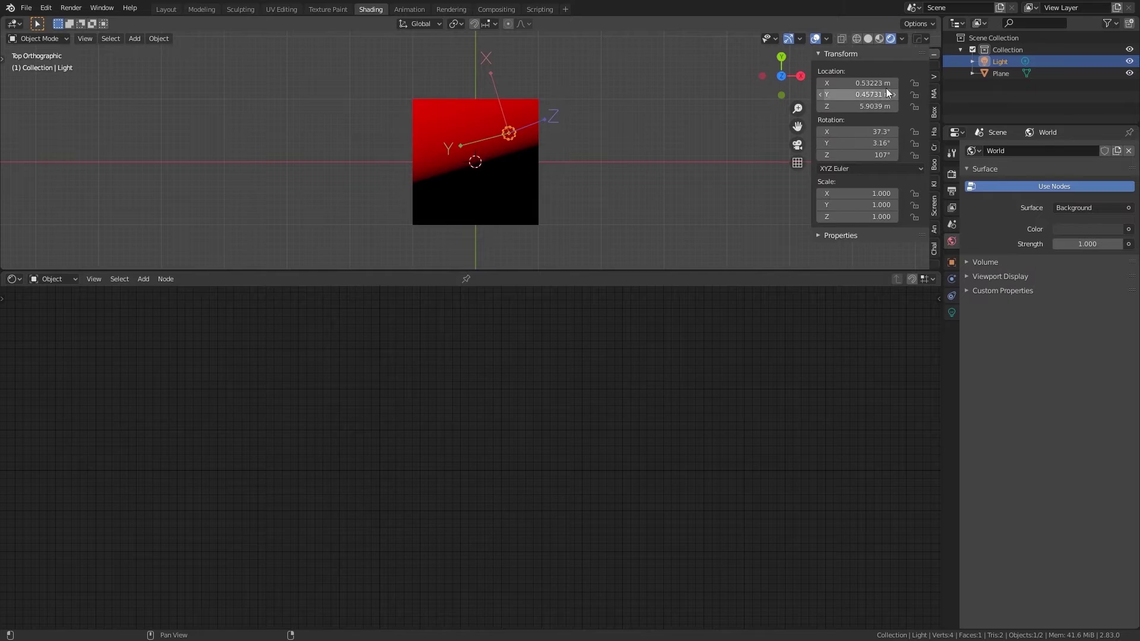
{"action": "left_click", "coordinate": [857, 83]}
{"action": "type", "text": "0"}
{"action": "key", "text": "Tab"}
{"action": "type", "text": "0"}
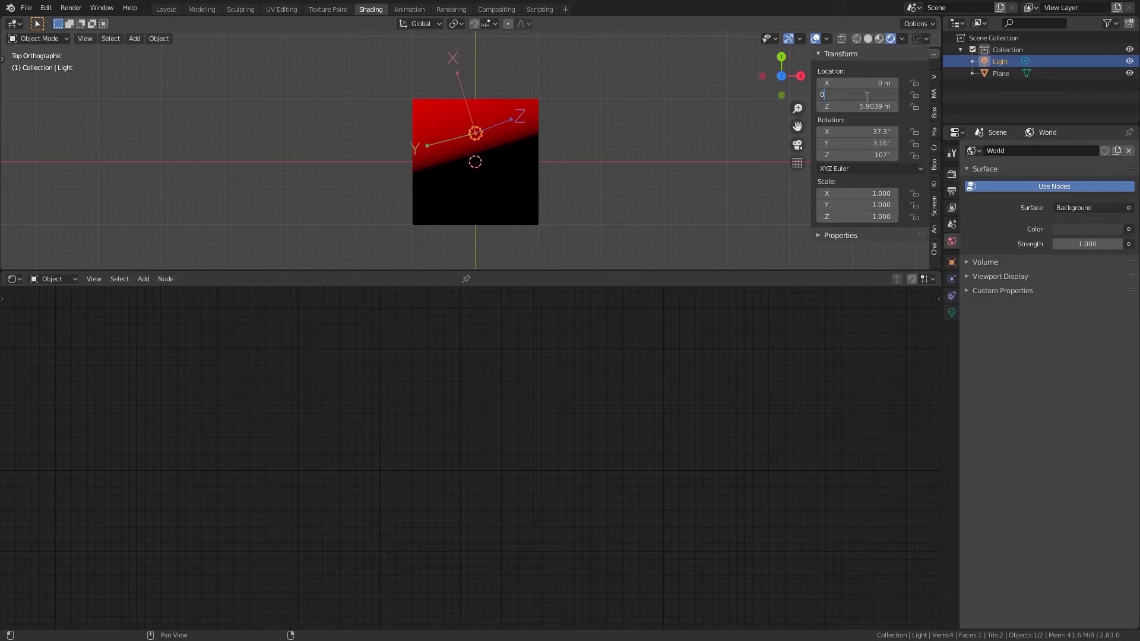
{"action": "key", "text": "Tab"}
{"action": "type", "text": "0"}
Set the light's X, Y and Z rotation to 0.
{"action": "left_click", "coordinate": [875, 132]}
{"action": "type", "text": "0"}
{"action": "key", "text": "Tab"}
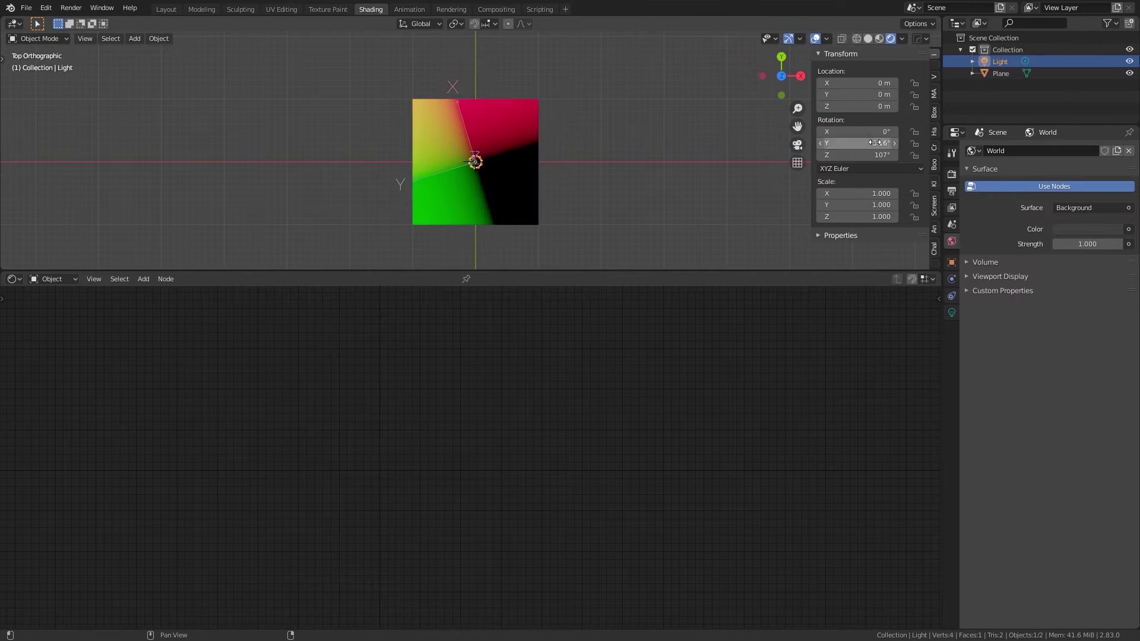
{"action": "type", "text": "0"}
{"action": "key", "text": "Tab"}
{"action": "type", "text": "0"}
{"action": "key", "text": "Return"}
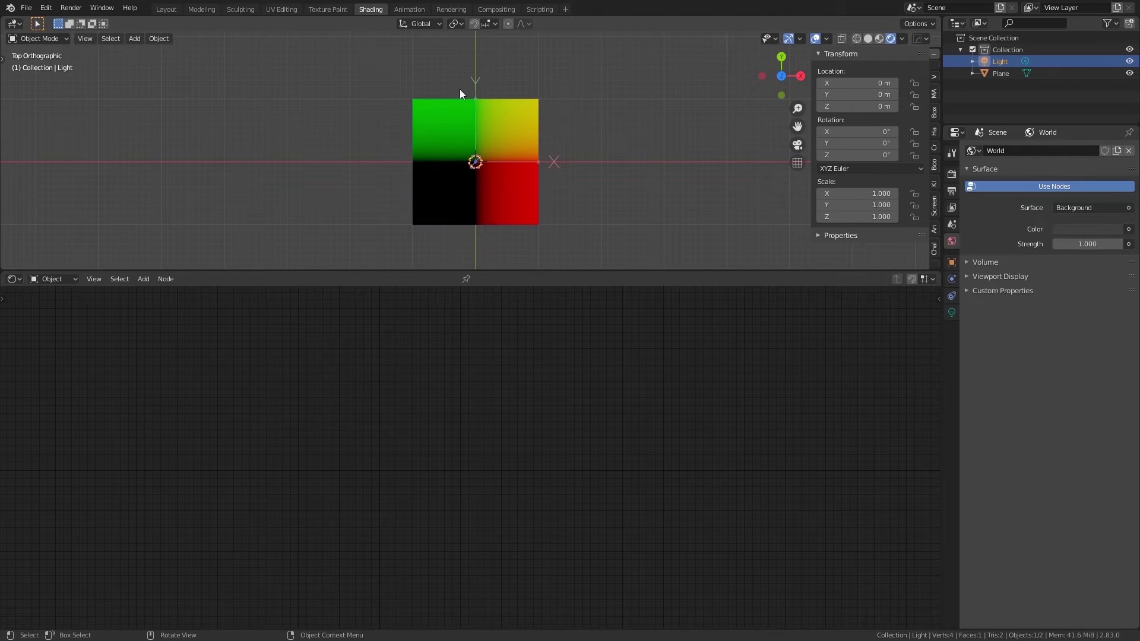
Hide the N panel and reselect the light at the plane's centre.
{"action": "left_click", "coordinate": [619, 191]}
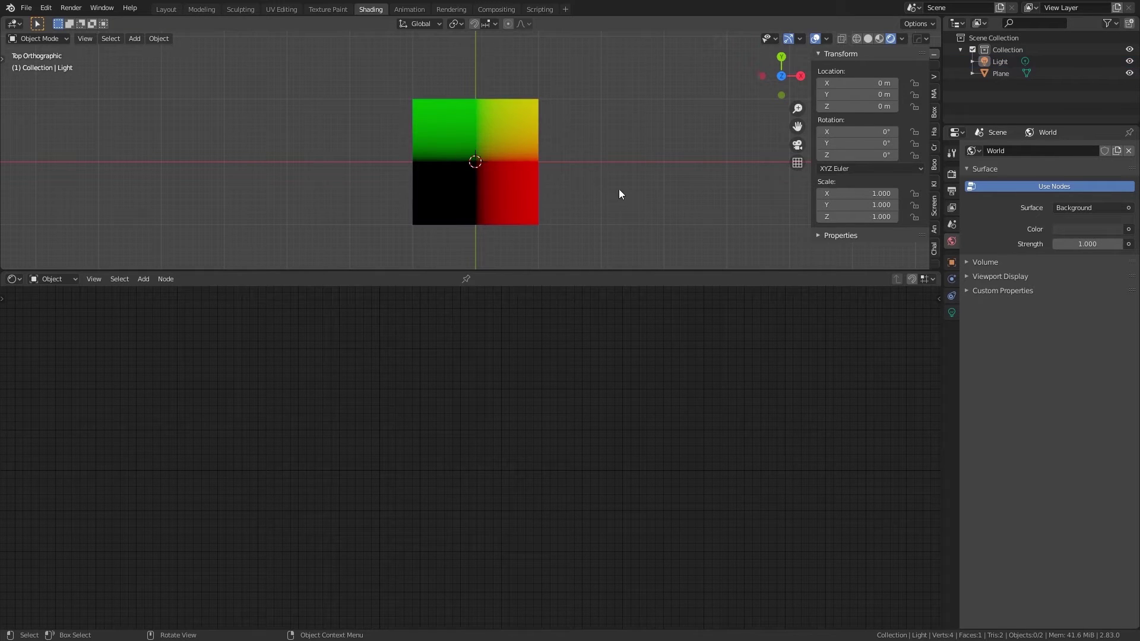
{"action": "left_click", "coordinate": [504, 155]}
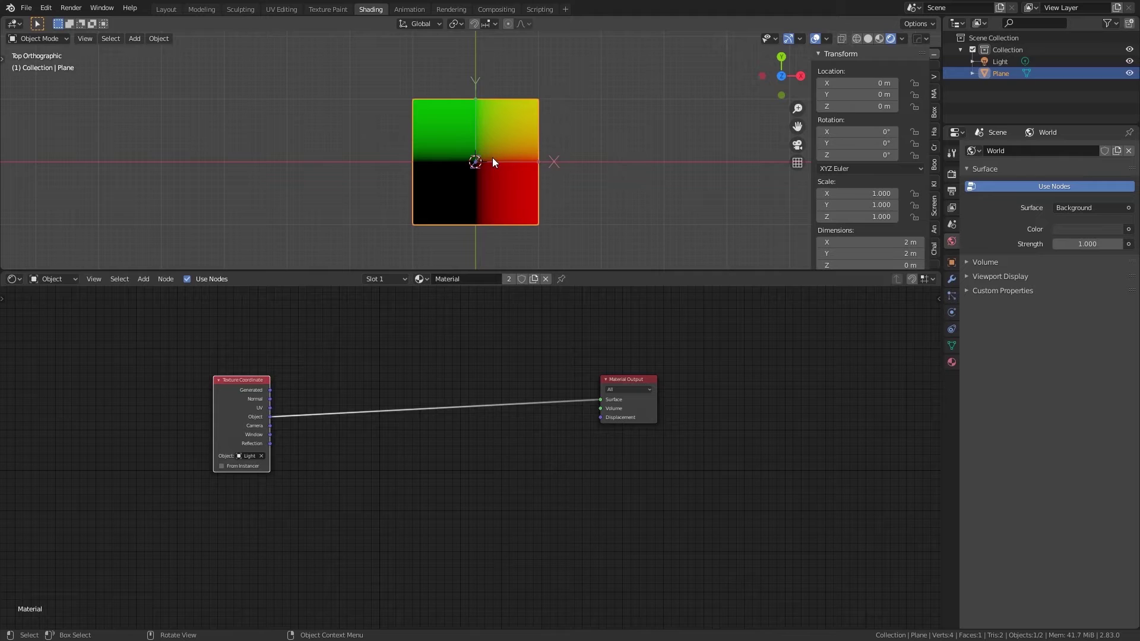
{"action": "left_click", "coordinate": [570, 129]}
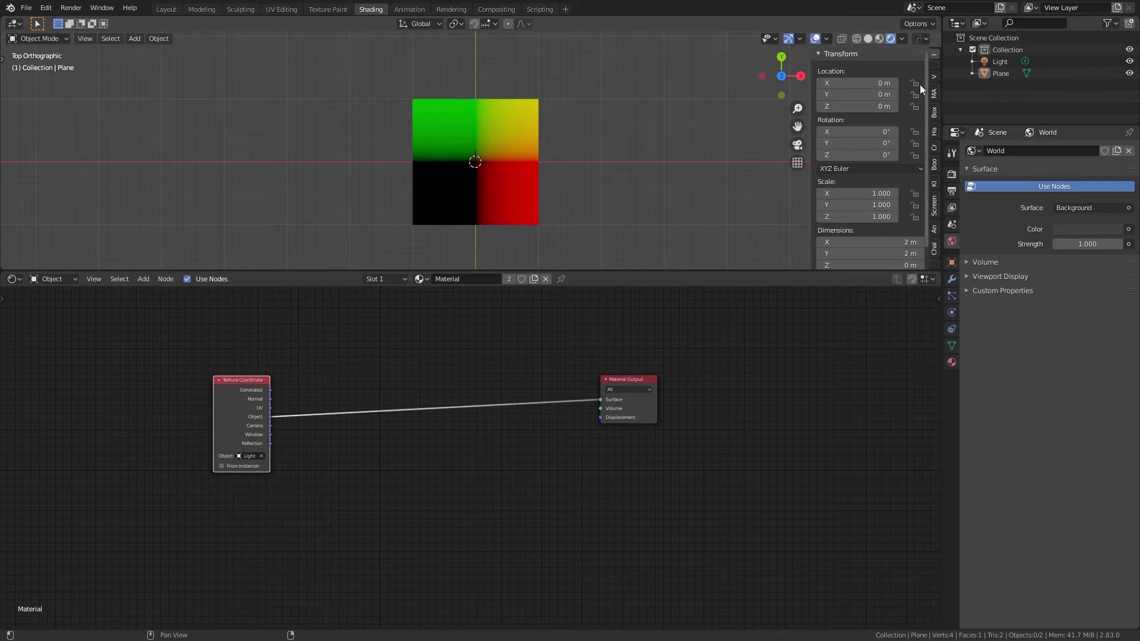
{"action": "key", "text": "n"}
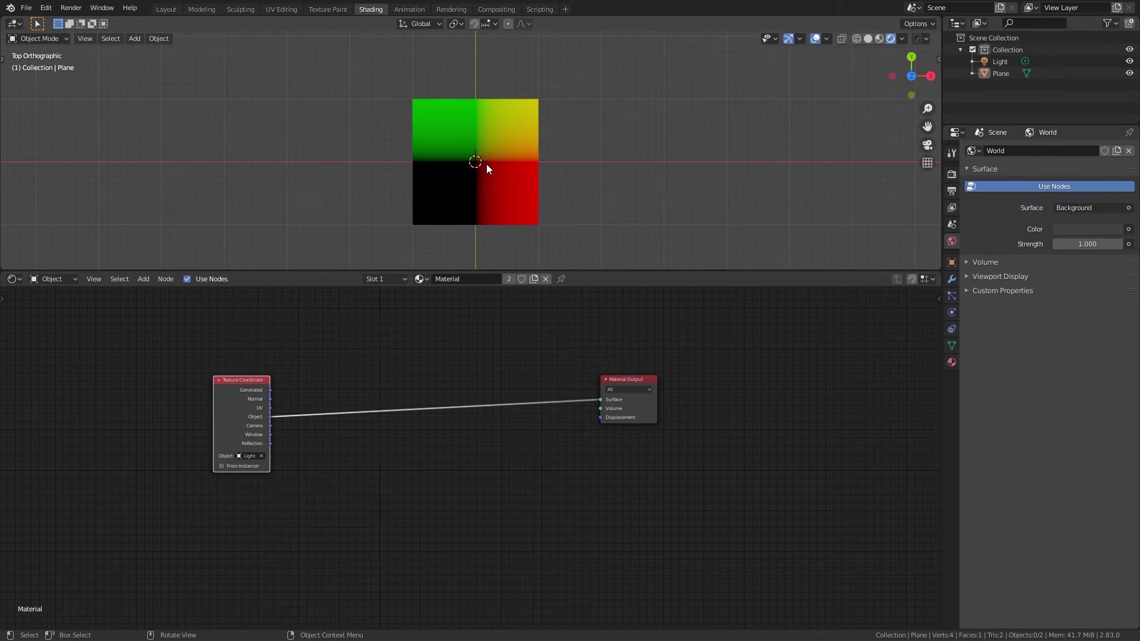
{"action": "left_click", "coordinate": [999, 62]}
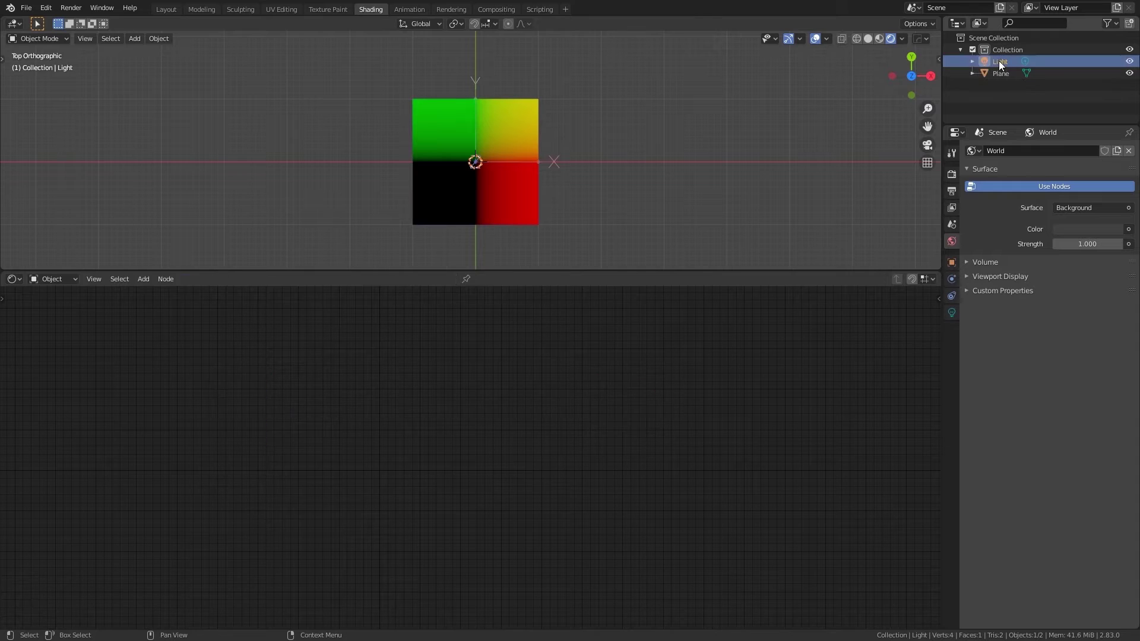
{"action": "left_click", "coordinate": [476, 163]}
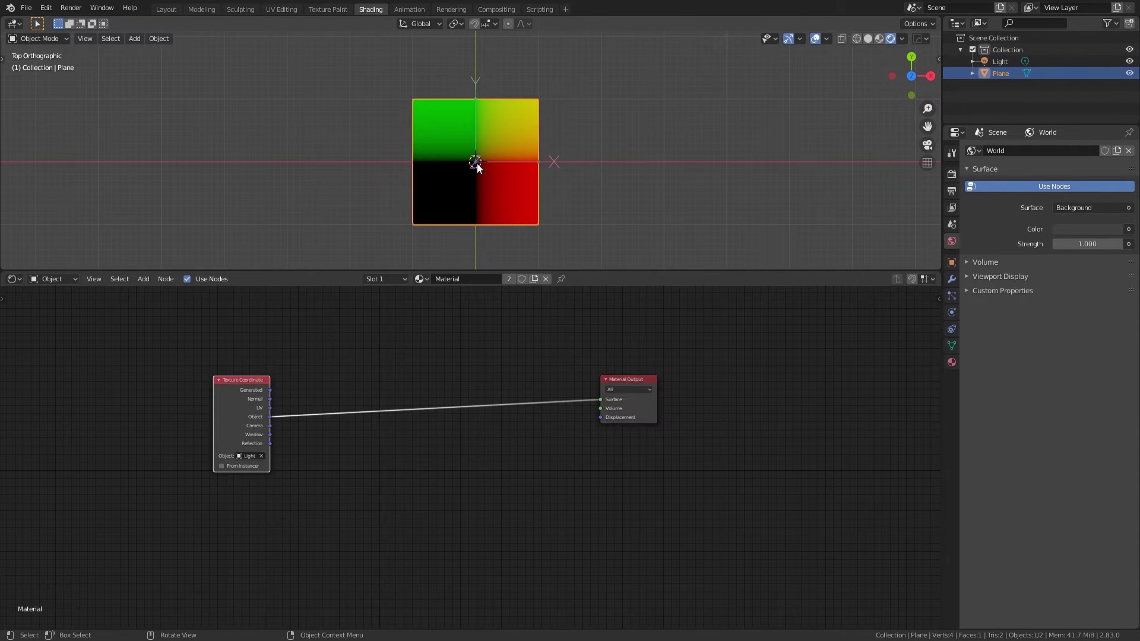
{"action": "left_click", "coordinate": [476, 162]}
Place the light above right of the plane, then clear the Texture Coordinate Object field.
{"action": "key", "text": "g"}
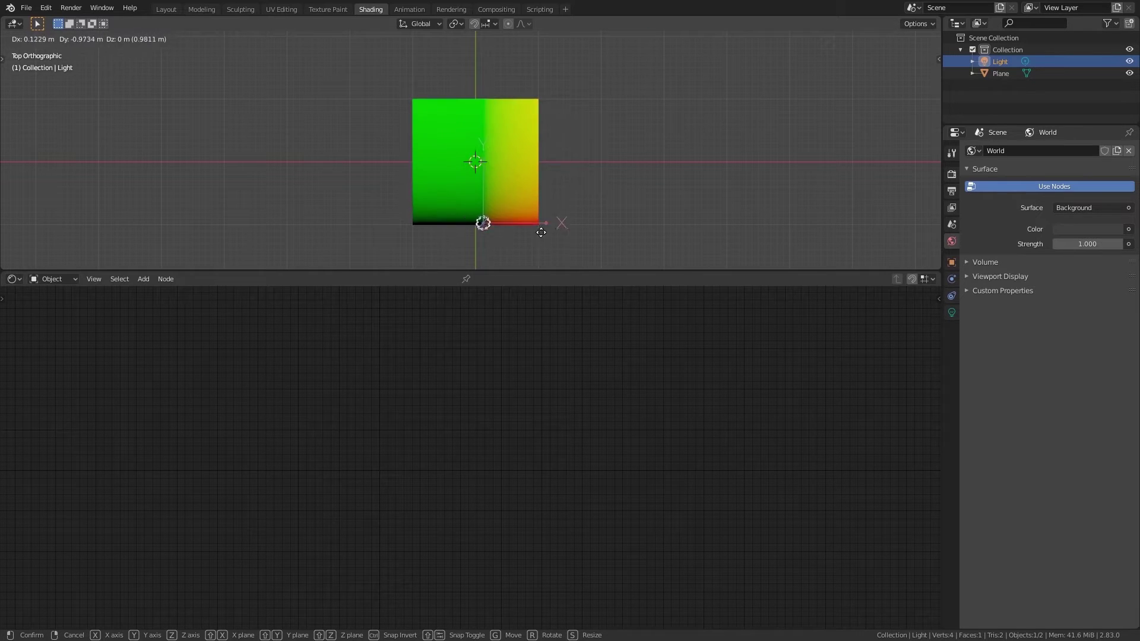
{"action": "key", "text": "Escape"}
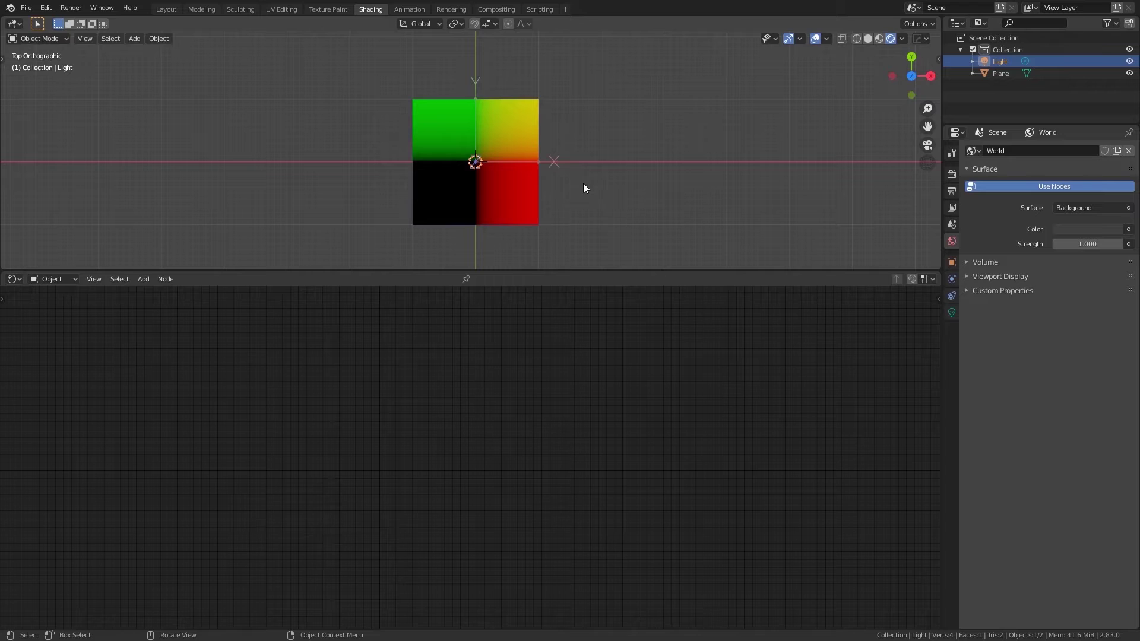
{"action": "key", "text": "g"}
{"action": "left_click", "coordinate": [795, 130]}
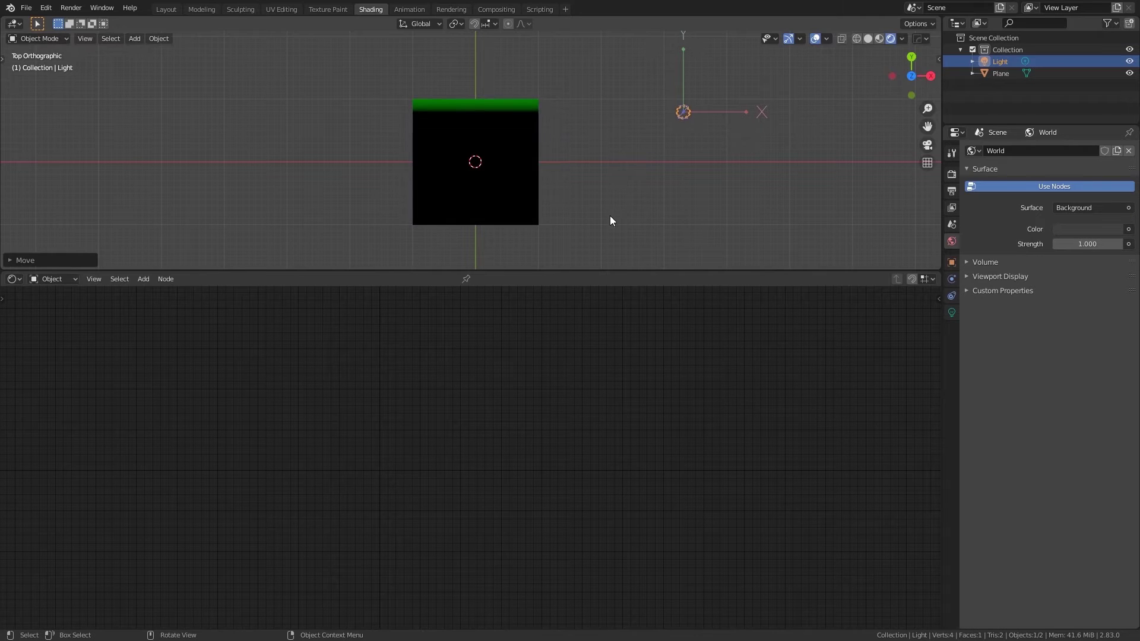
{"action": "left_click", "coordinate": [524, 141]}
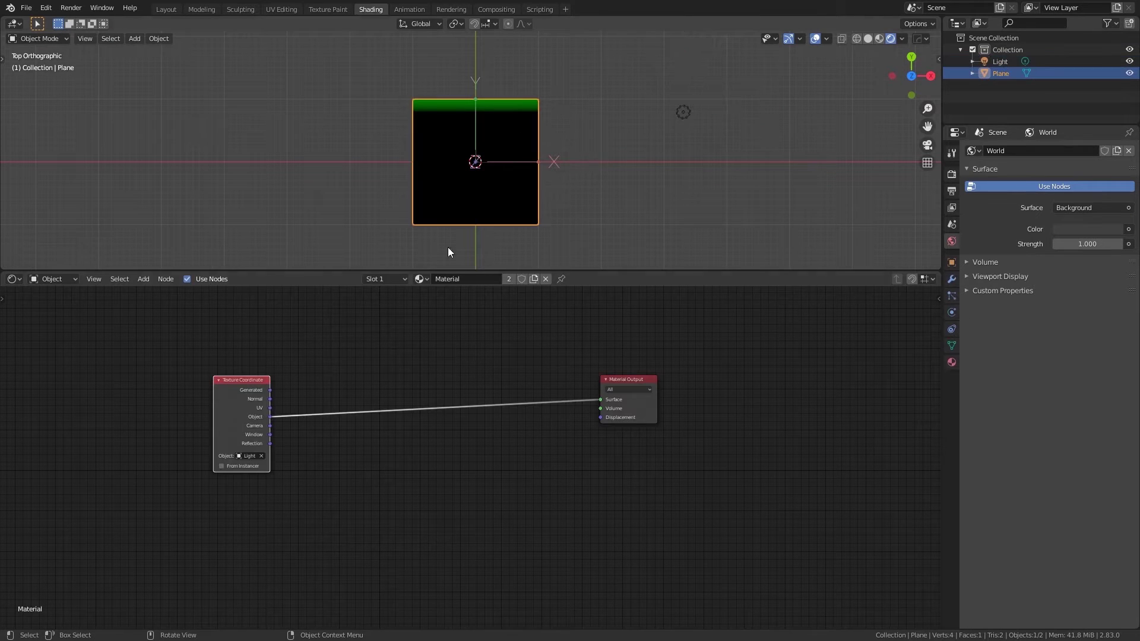
{"action": "left_click", "coordinate": [261, 456]}
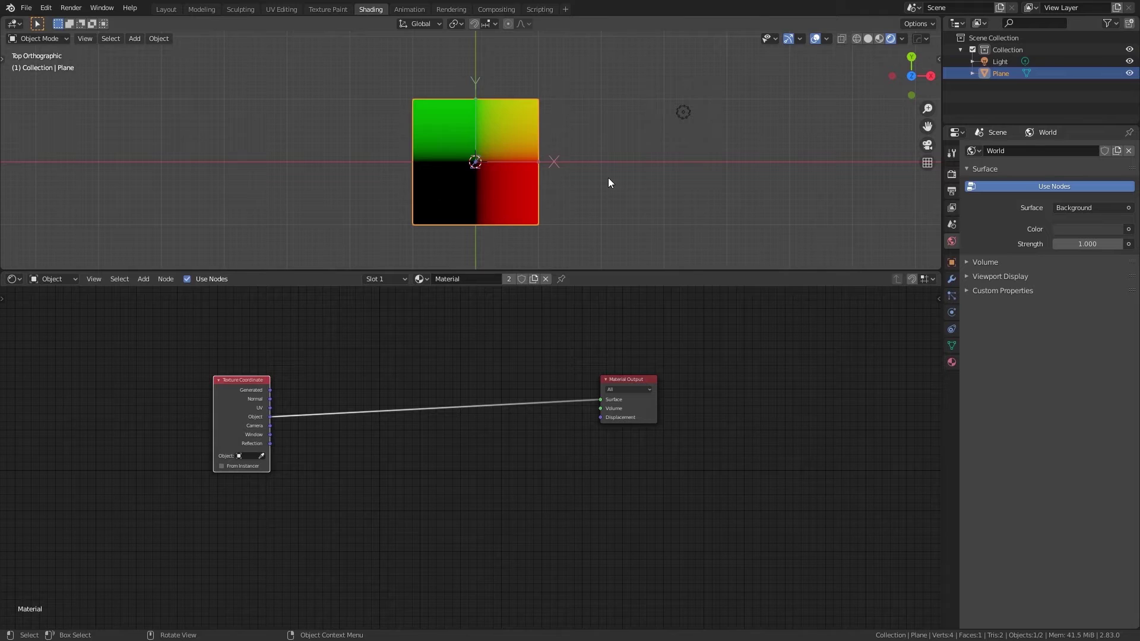
Move the Texture Coordinate node up-left and Material Output slightly down-right.
{"action": "left_click", "coordinate": [532, 230]}
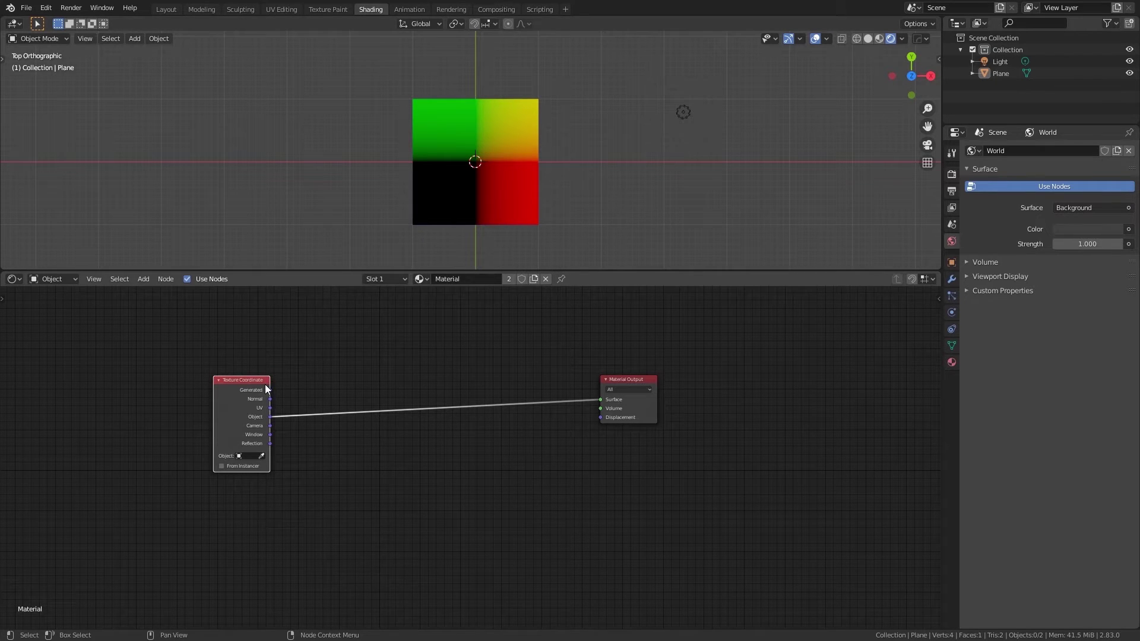
{"action": "left_click_drag", "start_coordinate": [262, 382], "coordinate": [224, 366]}
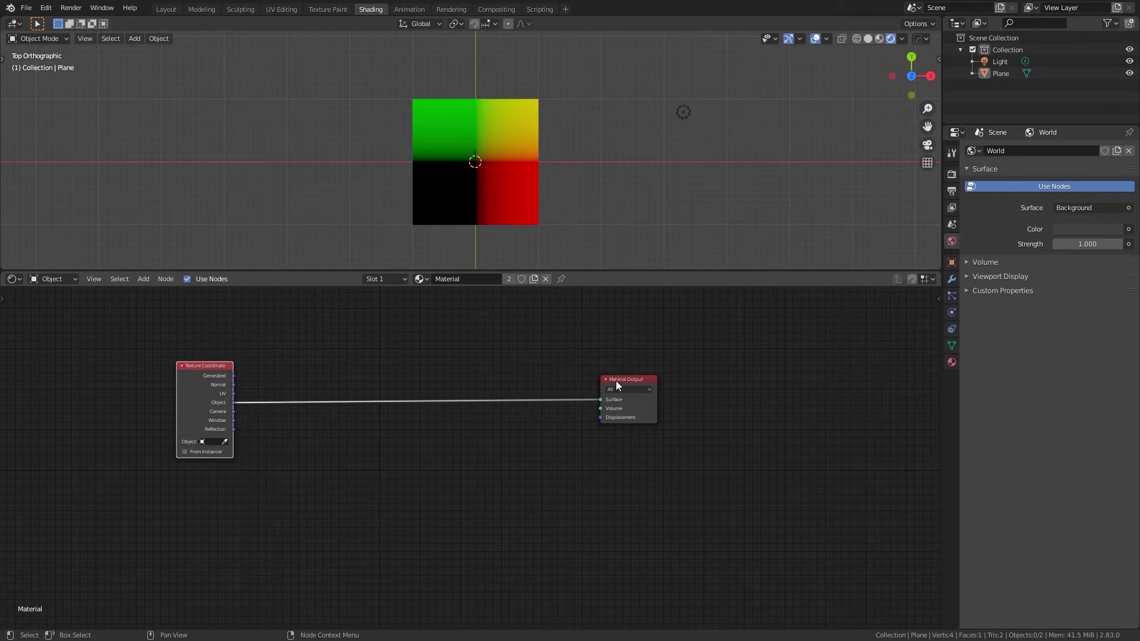
{"action": "left_click_drag", "start_coordinate": [616, 384], "coordinate": [622, 393]}
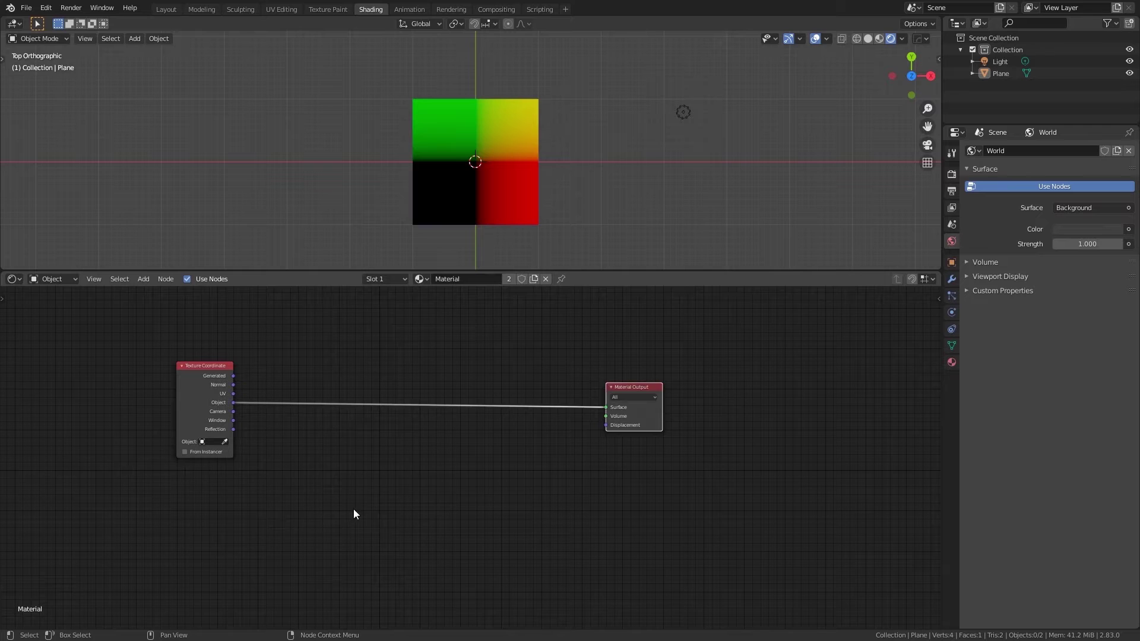
Insert a Separate XYZ node into the Object–Surface link, its X output feeding Surface.
{"action": "key", "text": "shift+a"}
{"action": "left_click", "coordinate": [393, 433]}
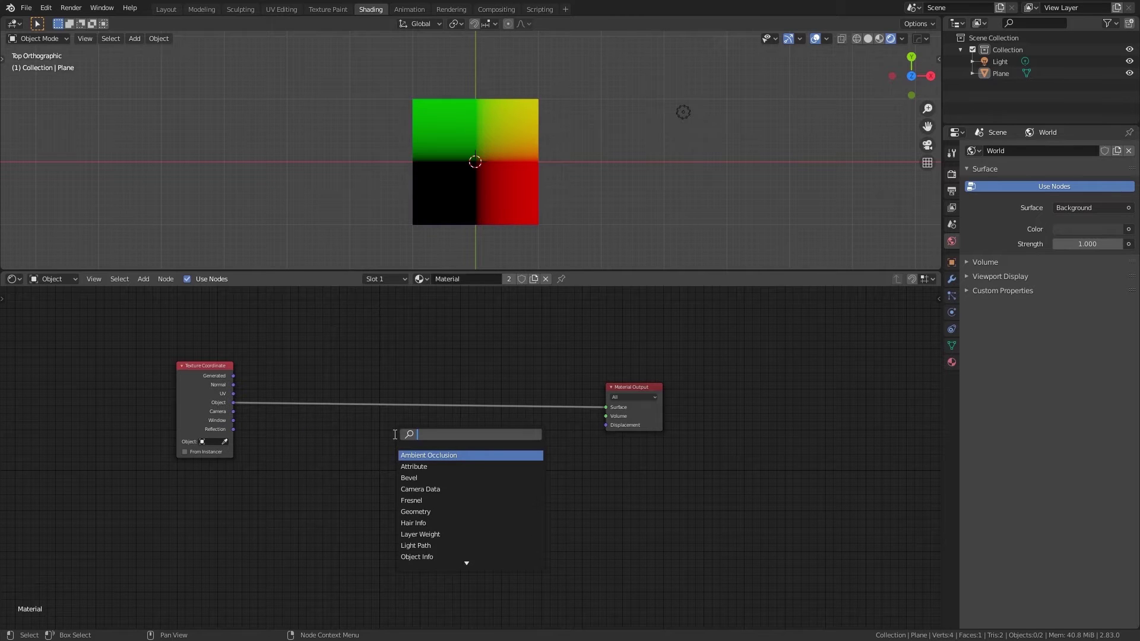
{"action": "type", "text": "separa"}
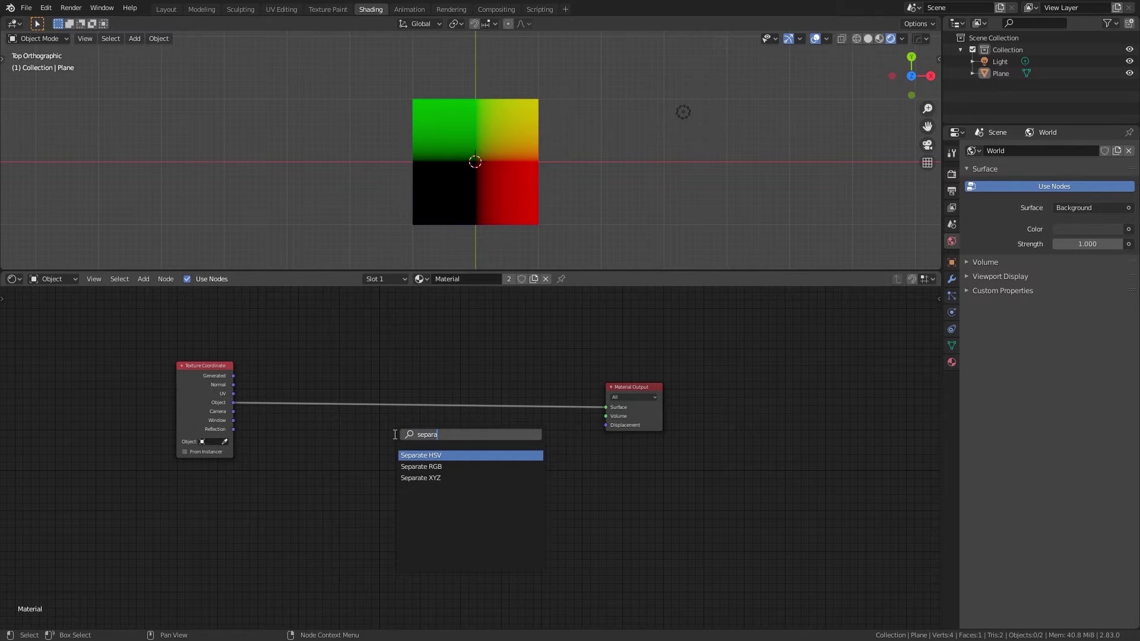
{"action": "key", "text": "Down"}
{"action": "key", "text": "Down"}
{"action": "key", "text": "Return"}
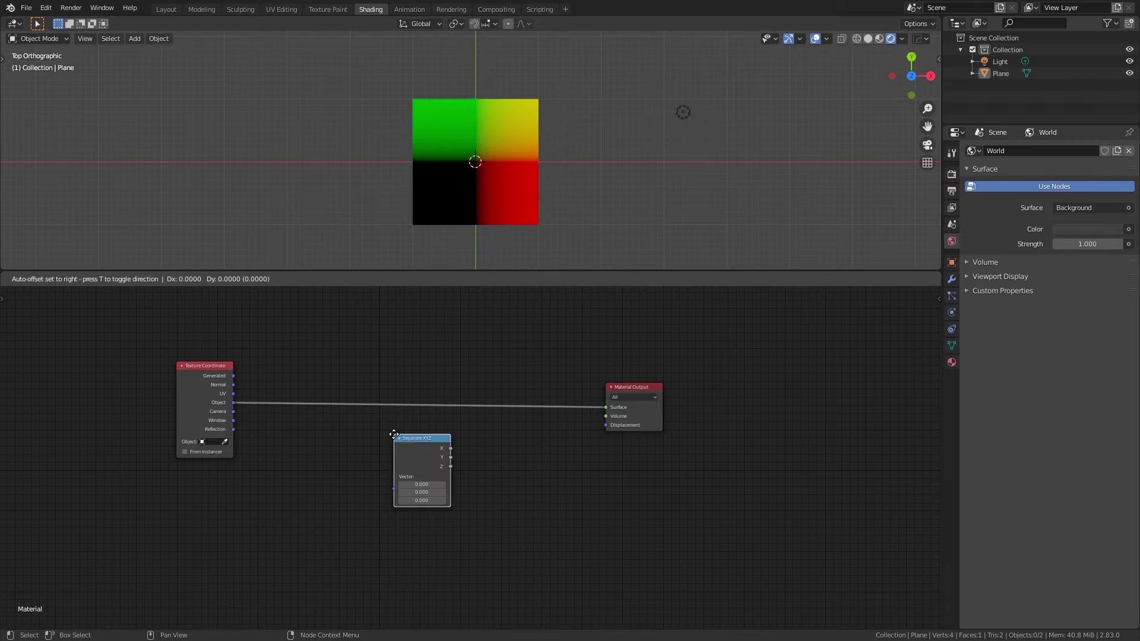
{"action": "left_click", "coordinate": [357, 312]}
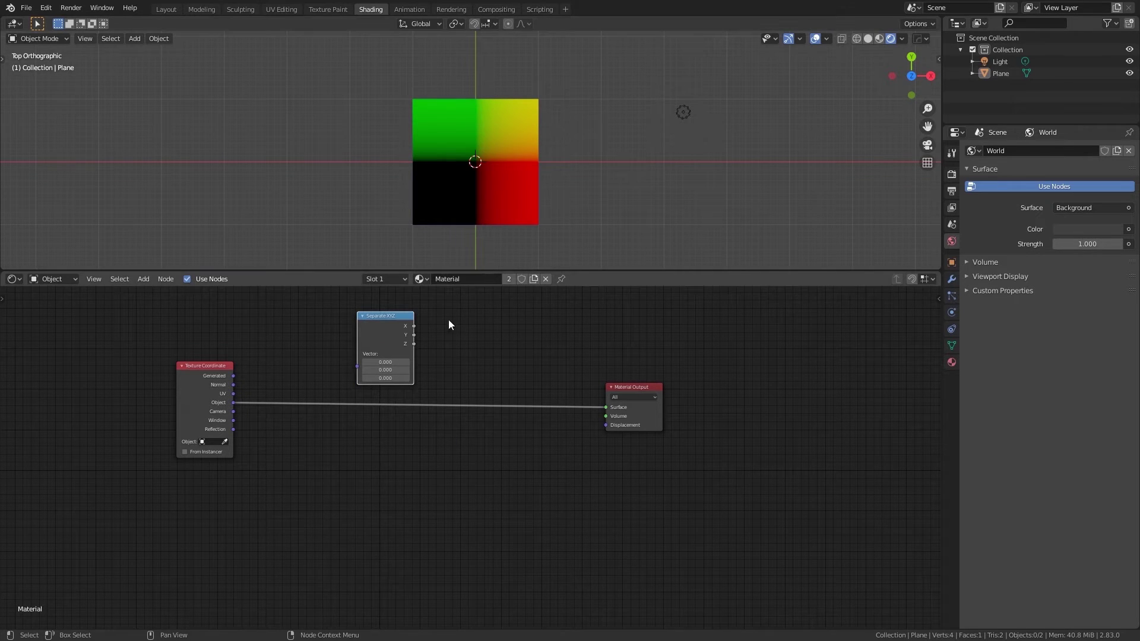
{"action": "left_click_drag", "start_coordinate": [399, 316], "coordinate": [366, 365]}
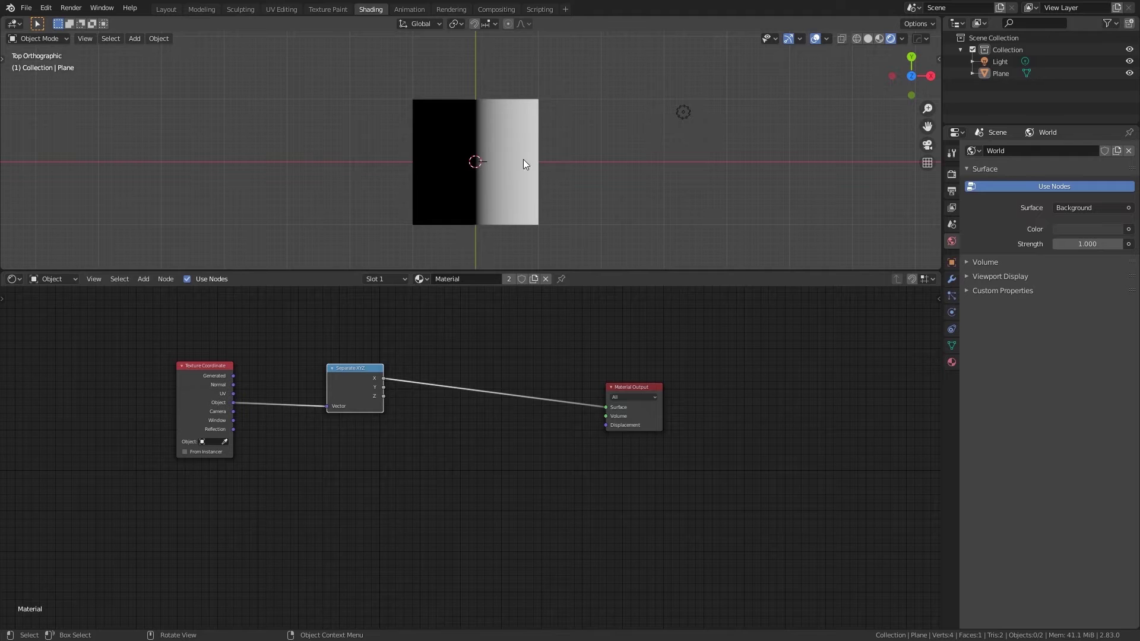
{"action": "left_click_drag", "start_coordinate": [627, 393], "coordinate": [626, 377]}
{"action": "left_click_drag", "start_coordinate": [373, 369], "coordinate": [336, 369]}
Raise the Material Output node level with the X link.
{"action": "left_click", "coordinate": [625, 373]}
{"action": "left_click_drag", "start_coordinate": [624, 373], "coordinate": [621, 363]}
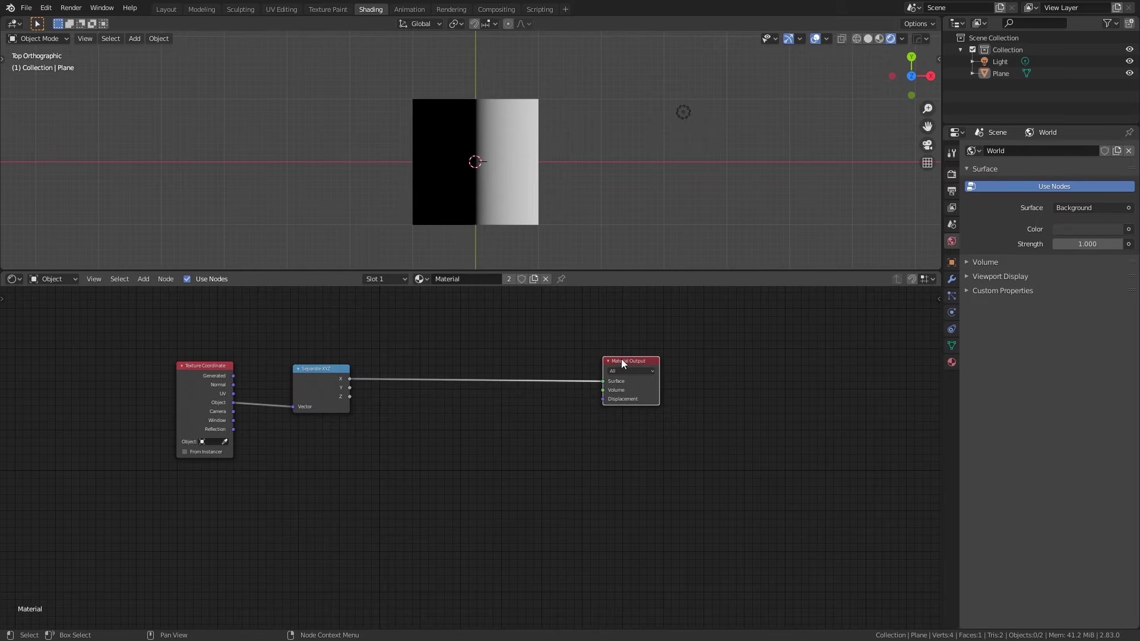
{"action": "left_click", "coordinate": [431, 445]}
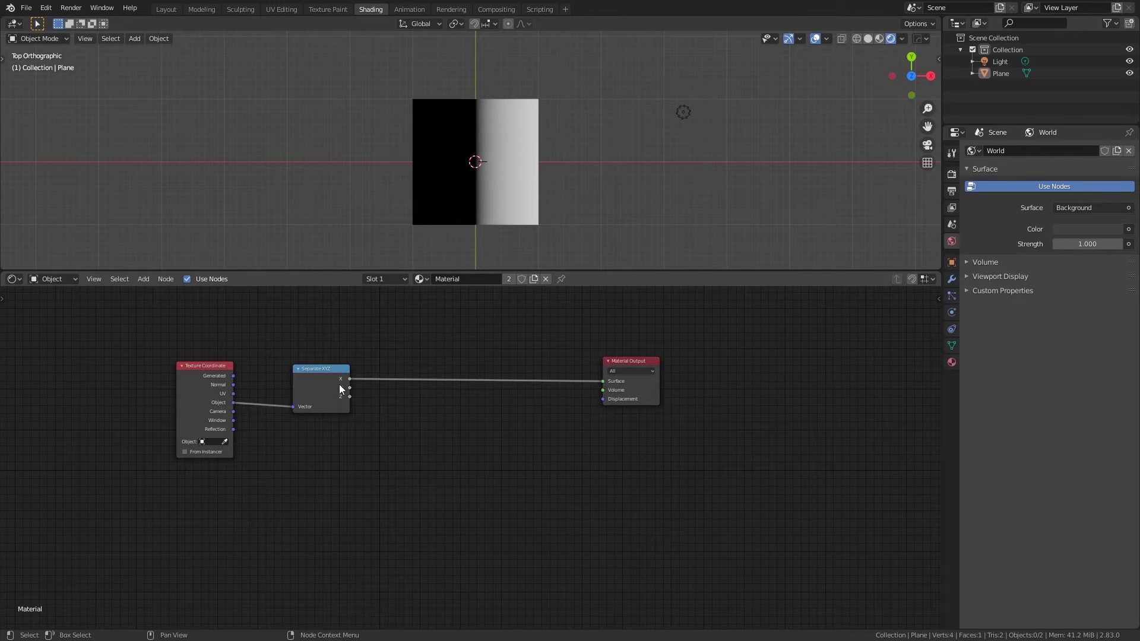
Add a Math node below the links and set its operation to Greater Than.
{"action": "key", "text": "shift+a"}
{"action": "left_click", "coordinate": [394, 401]}
{"action": "type", "text": "ma"}
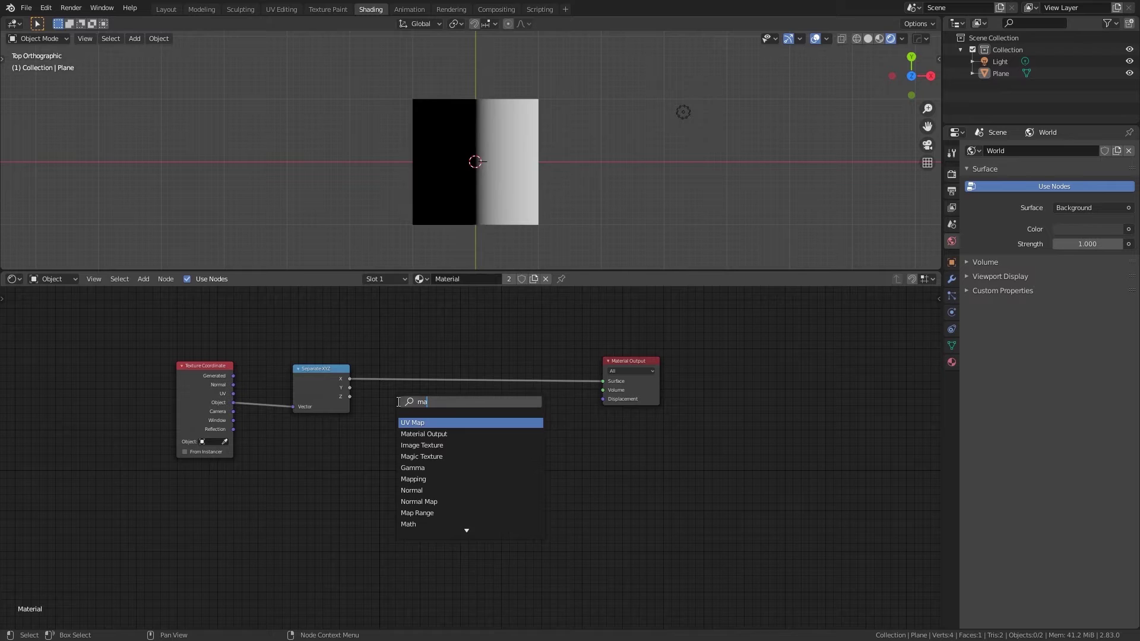
{"action": "type", "text": "th"}
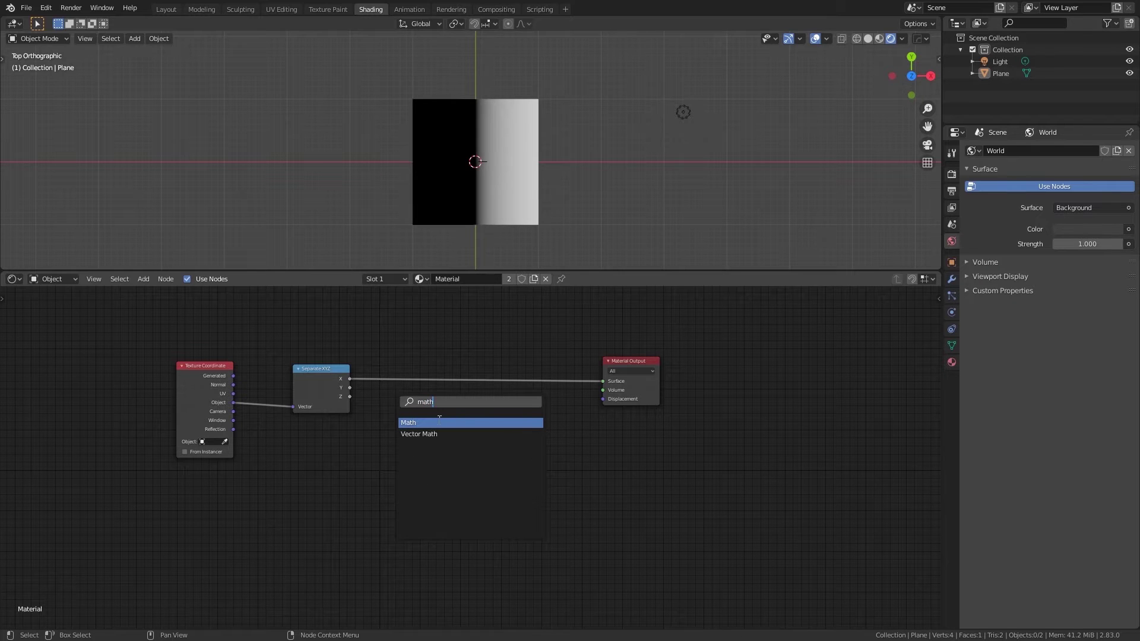
{"action": "left_click", "coordinate": [439, 422]}
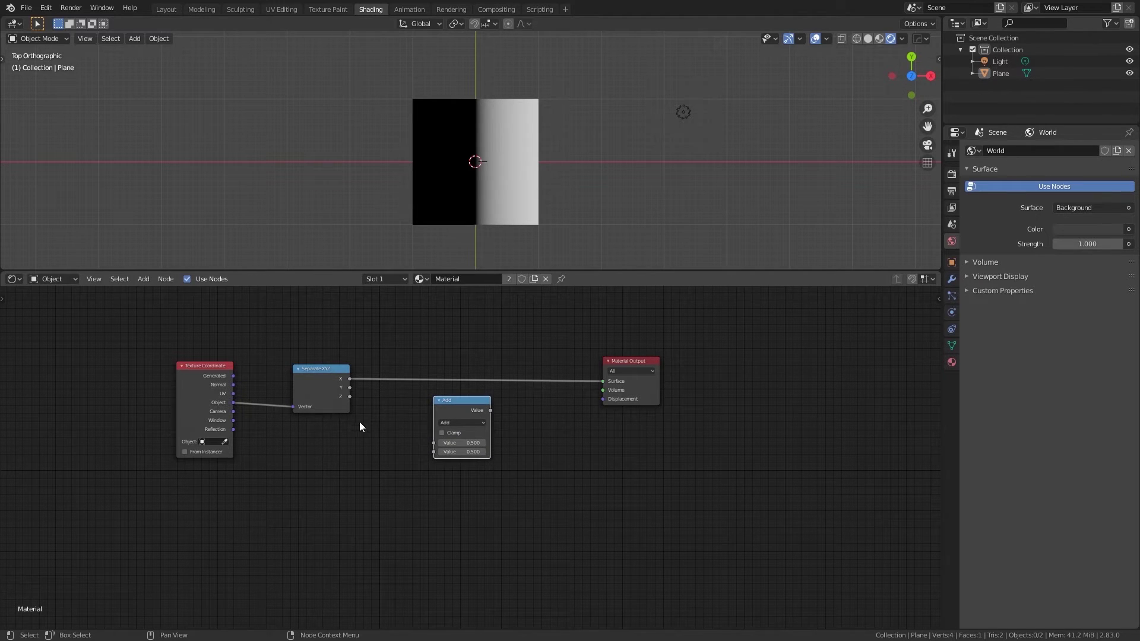
{"action": "left_click", "coordinate": [443, 408]}
{"action": "left_click", "coordinate": [445, 428]}
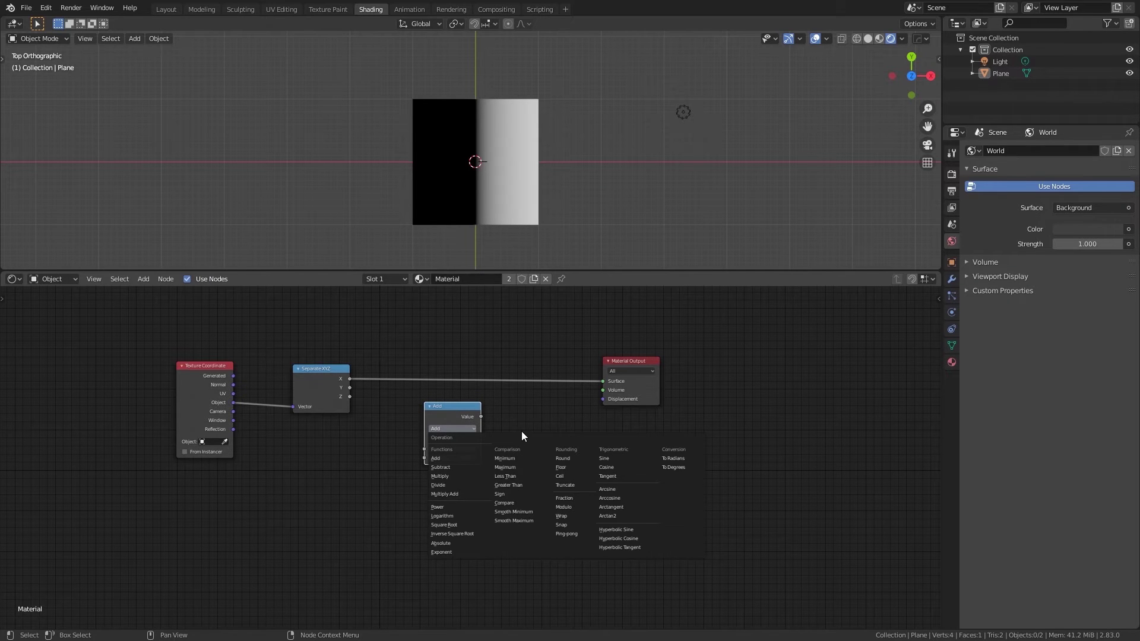
{"action": "left_click", "coordinate": [509, 485]}
{"action": "left_click_drag", "start_coordinate": [446, 408], "coordinate": [456, 414]}
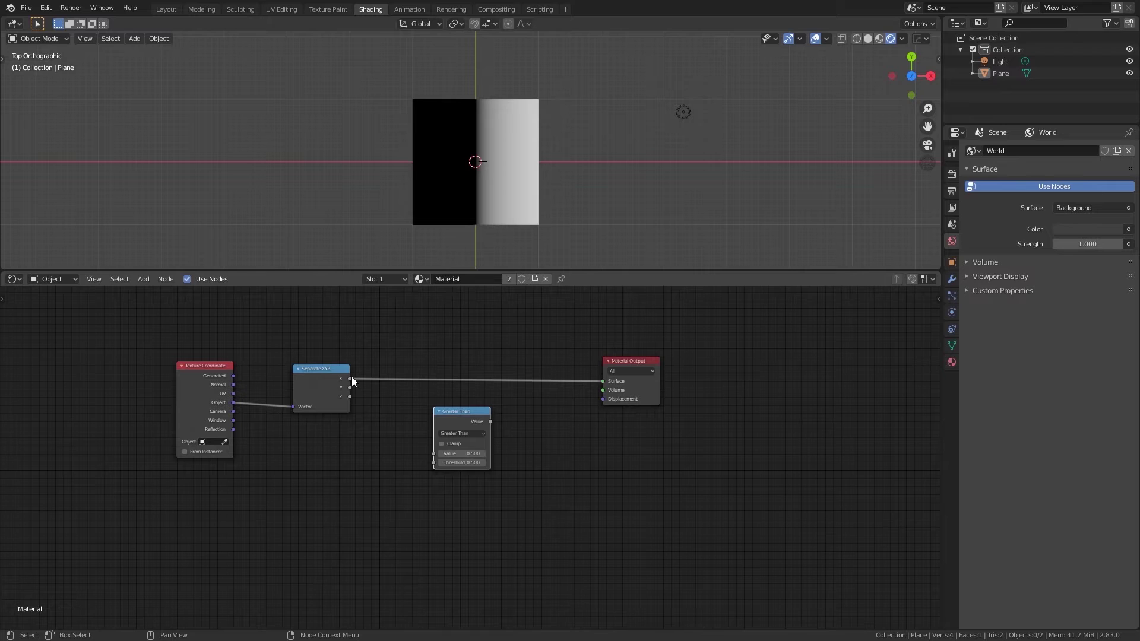
Start editing Threshold and browsing operations, cancelling both to keep Threshold 0.000.
{"action": "left_click", "coordinate": [462, 462]}
{"action": "type", "text": "0.5"}
{"action": "key", "text": "Escape"}
{"action": "left_click", "coordinate": [461, 432]}
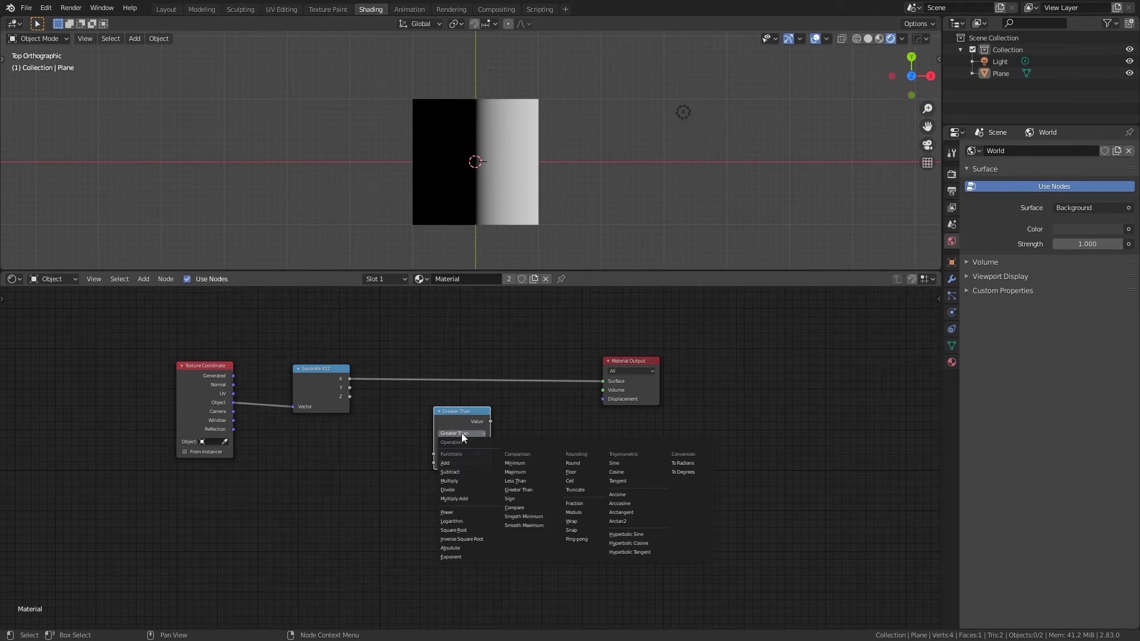
{"action": "key", "text": "Escape"}
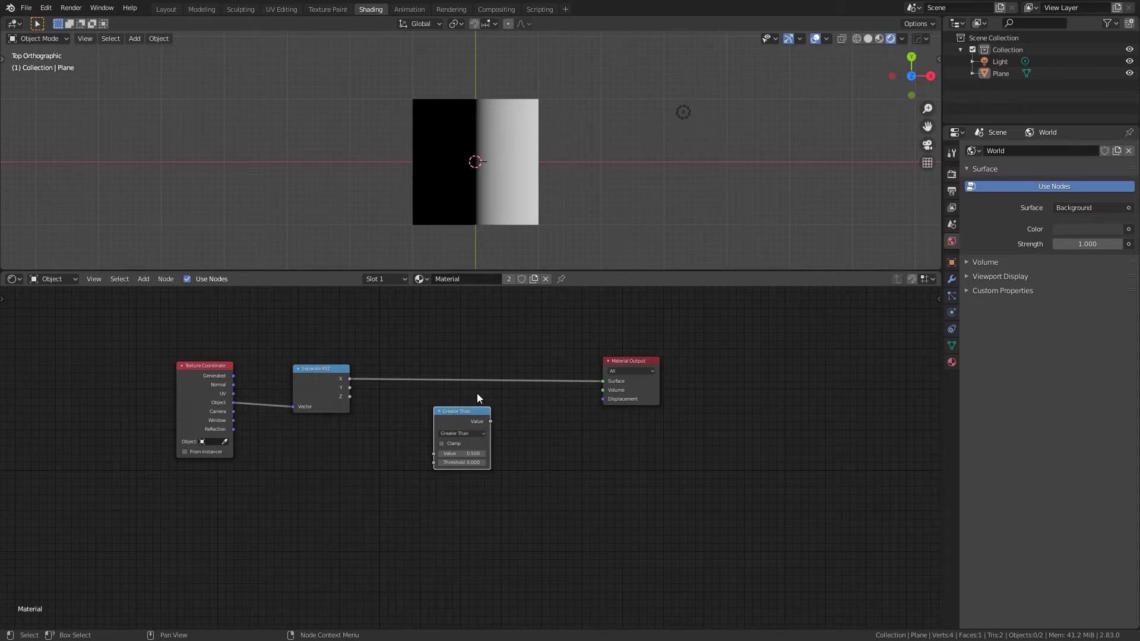
Insert the Greater Than node between X and Surface, trying Threshold 0.5.
{"action": "left_click_drag", "start_coordinate": [462, 417], "coordinate": [462, 431]}
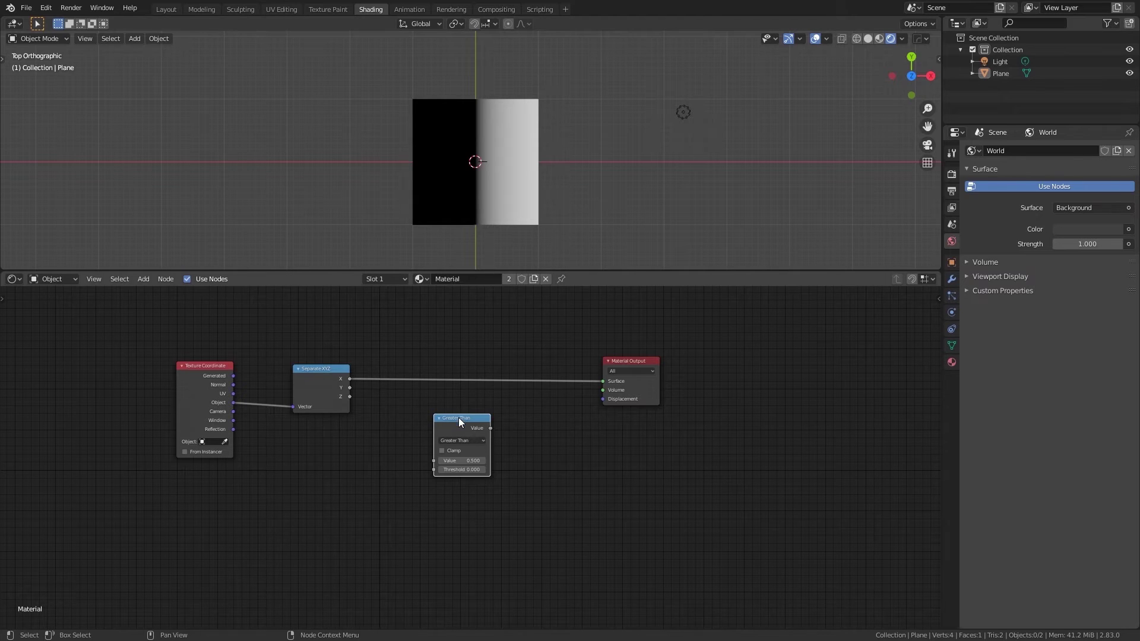
{"action": "left_click_drag", "start_coordinate": [458, 418], "coordinate": [450, 355]}
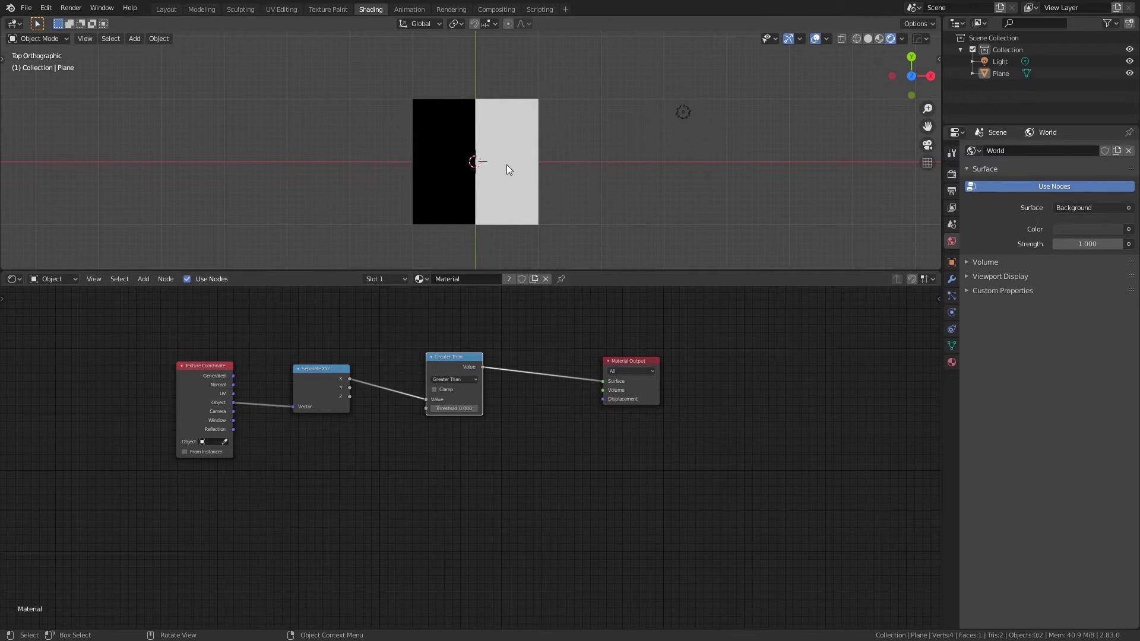
{"action": "left_click", "coordinate": [467, 407]}
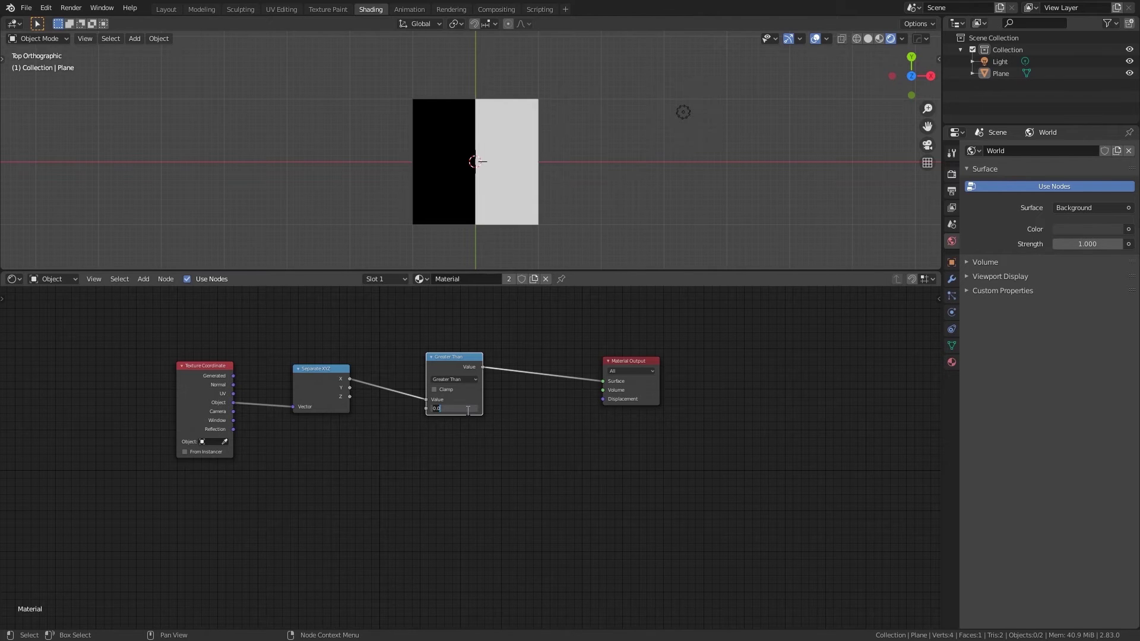
{"action": "type", "text": "0.5"}
{"action": "key", "text": "Return"}
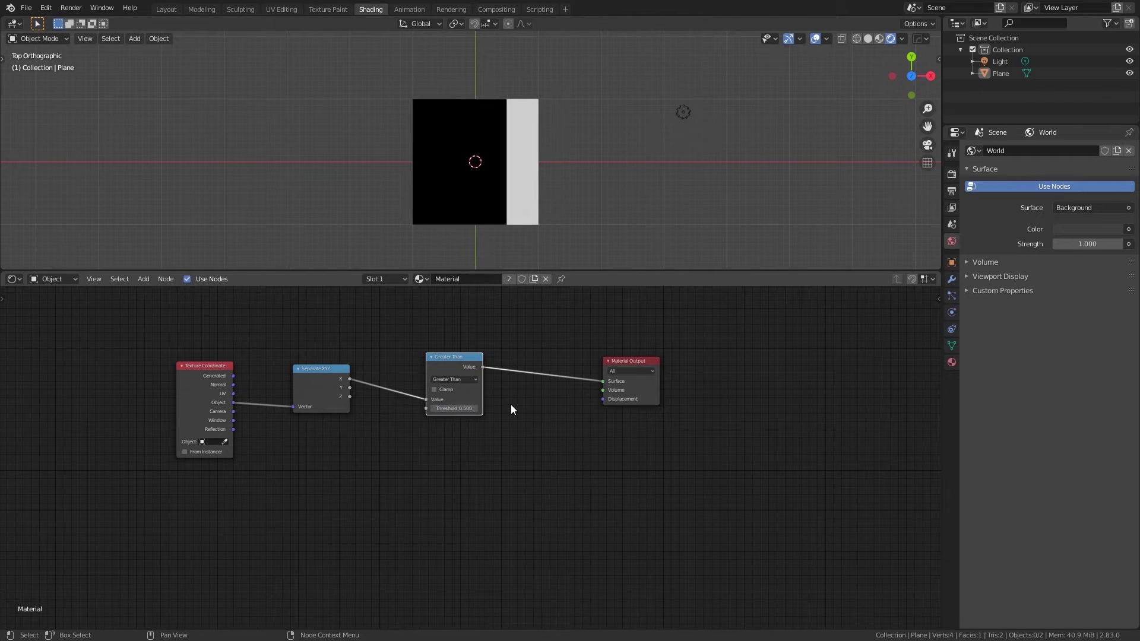
Try Threshold -0.5, then settle on 0 and move the node up.
{"action": "left_click", "coordinate": [466, 409]}
{"action": "key", "text": "BackSpace"}
{"action": "type", "text": "-.5"}
{"action": "key", "text": "Return"}
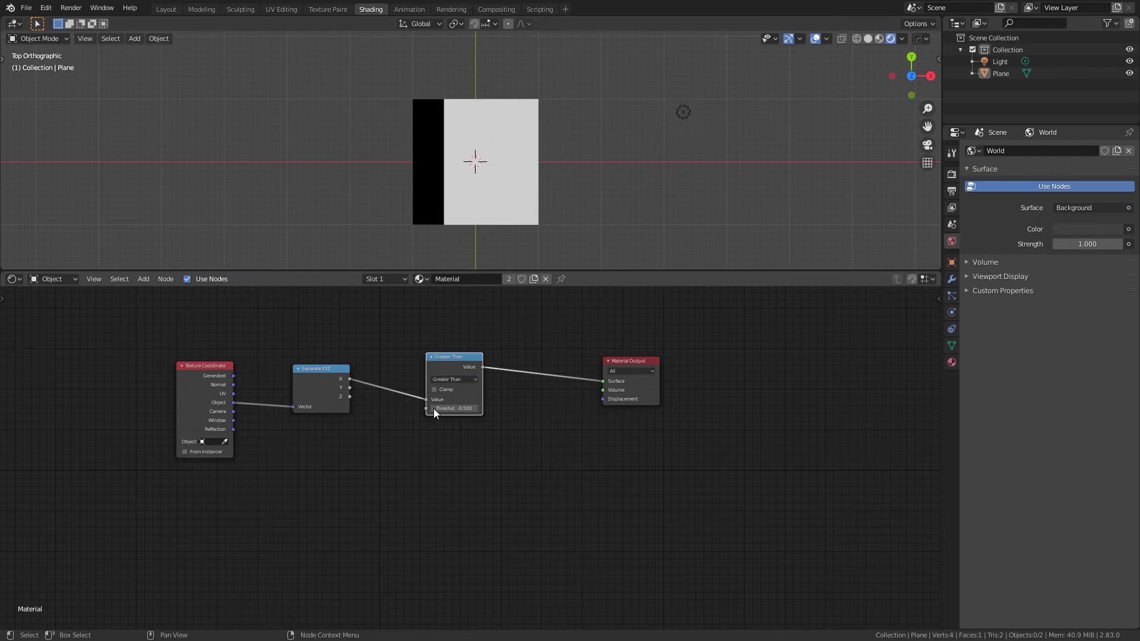
{"action": "left_click", "coordinate": [473, 429]}
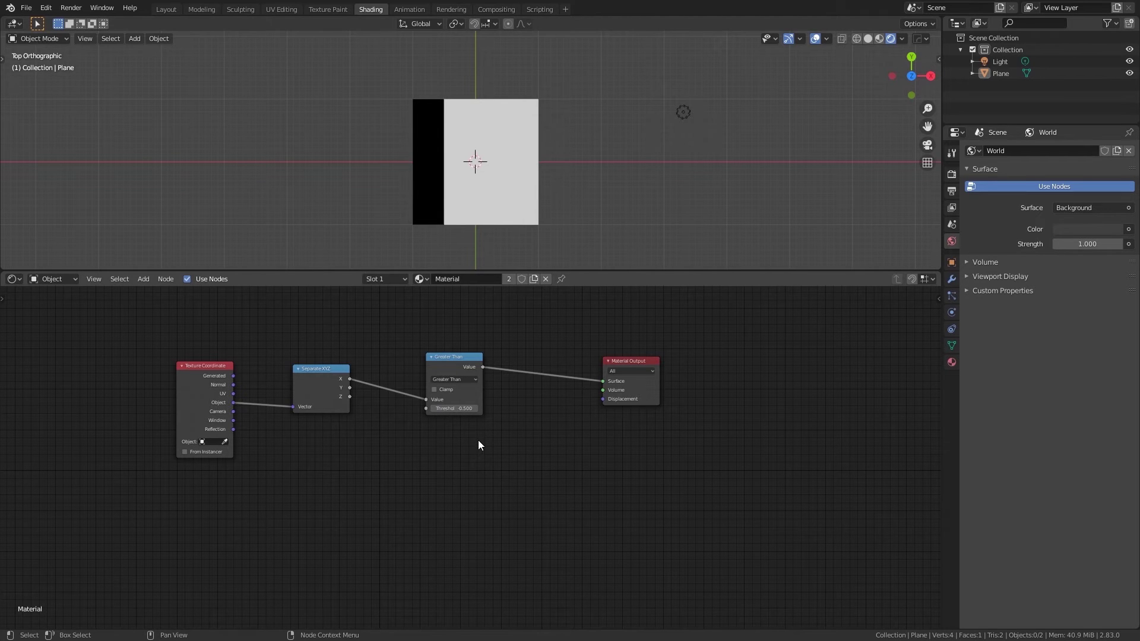
{"action": "left_click", "coordinate": [454, 408]}
{"action": "type", "text": "0"}
{"action": "key", "text": "Return"}
{"action": "mouse_move", "coordinate": [452, 358]}
{"action": "left_mouse_down"}
{"action": "mouse_move", "coordinate": [432, 348]}
{"action": "mouse_move", "coordinate": [458, 345]}
{"action": "left_mouse_up"}
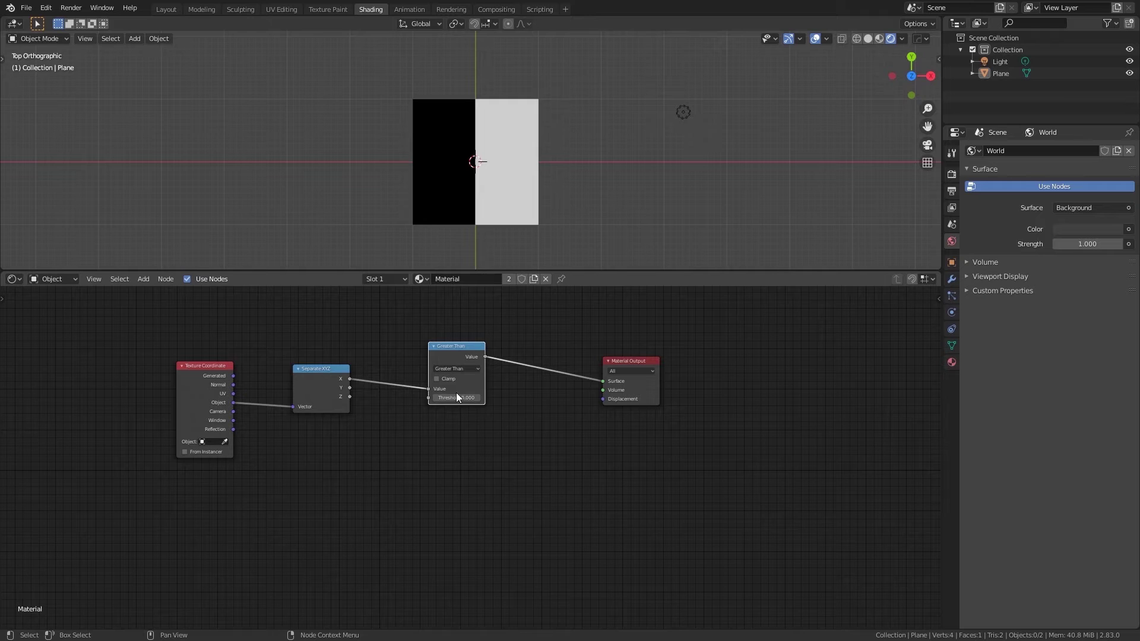
Reconnect the X output directly to the Material Output Surface input.
{"action": "left_click", "coordinate": [462, 369]}
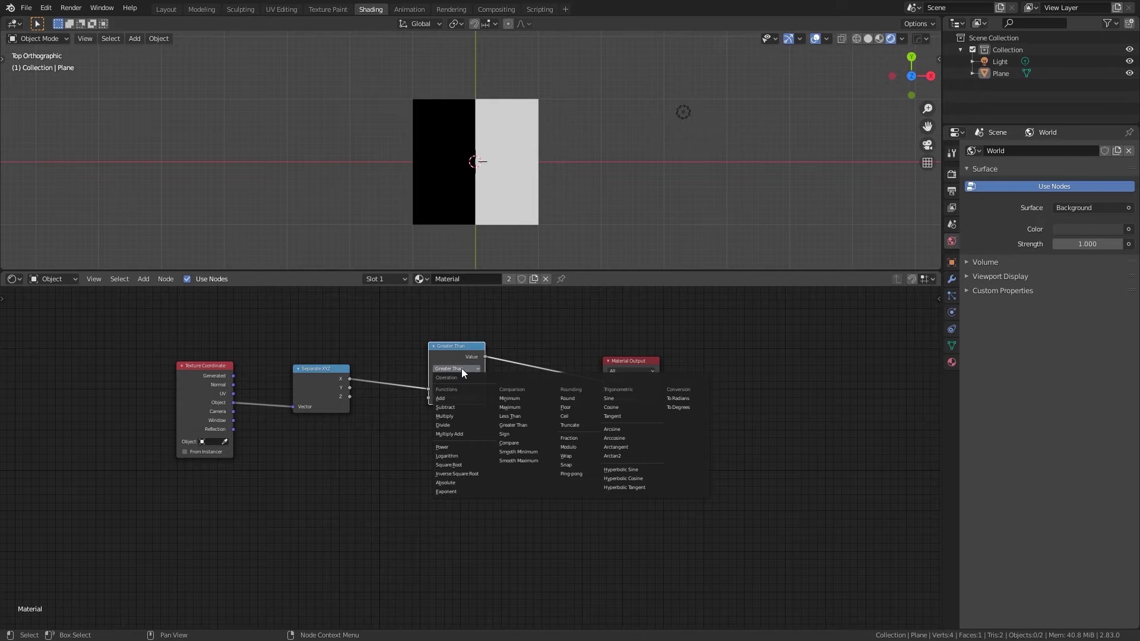
{"action": "left_click", "coordinate": [461, 368]}
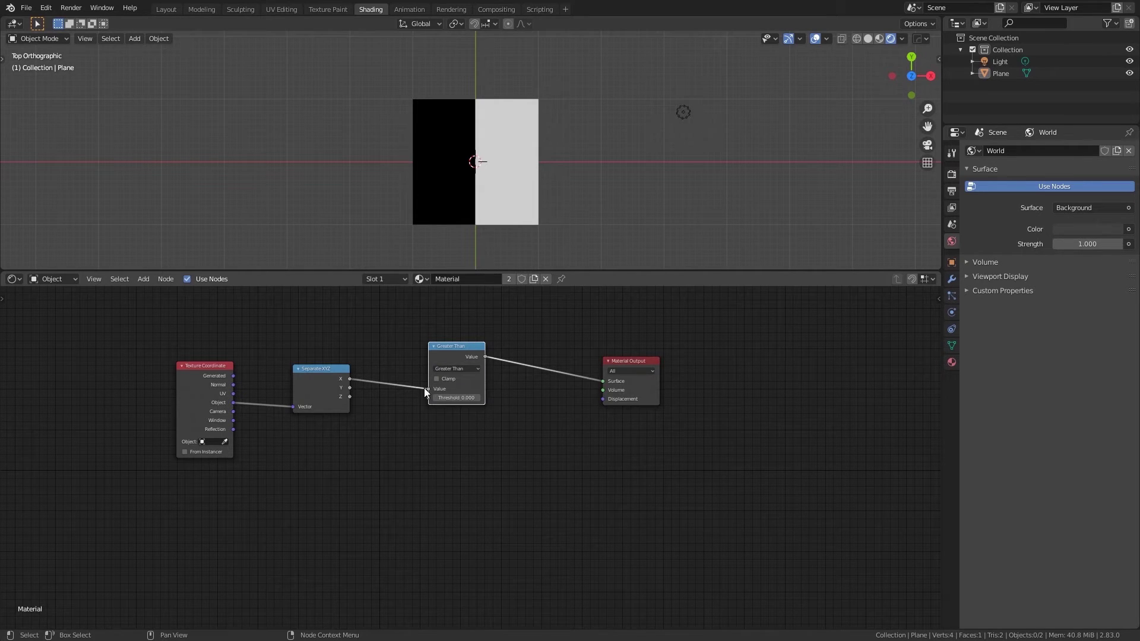
{"action": "left_click_drag", "start_coordinate": [425, 387], "coordinate": [603, 381]}
Move the unconnected math node below the tree and change its operation to Compare.
{"action": "left_click_drag", "start_coordinate": [469, 346], "coordinate": [471, 415]}
{"action": "left_click", "coordinate": [470, 438]}
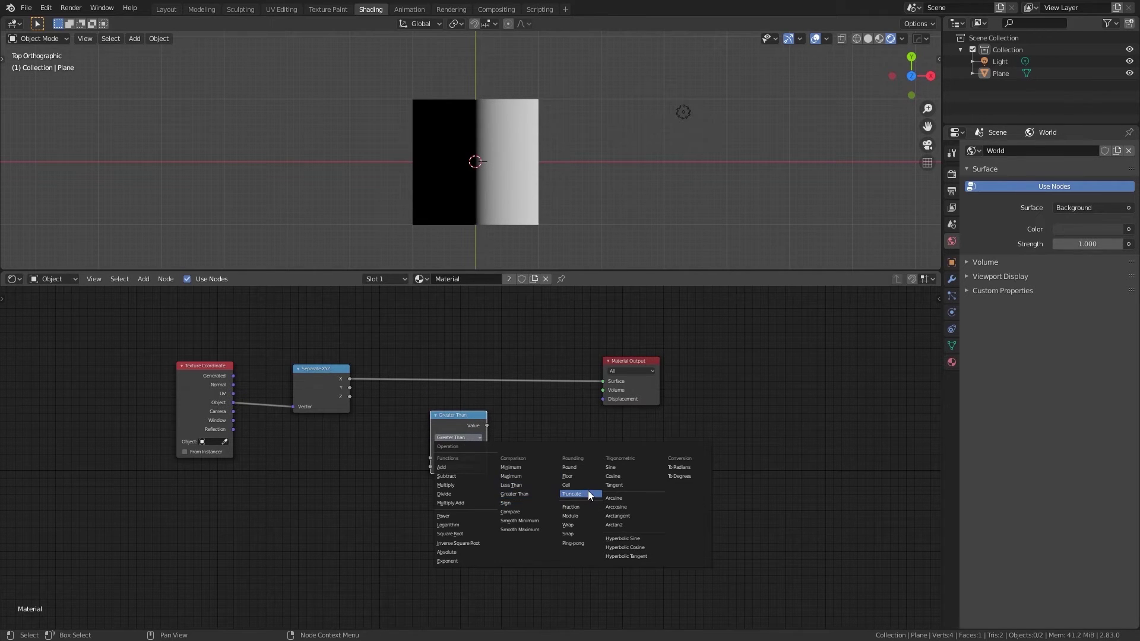
{"action": "left_click", "coordinate": [529, 509]}
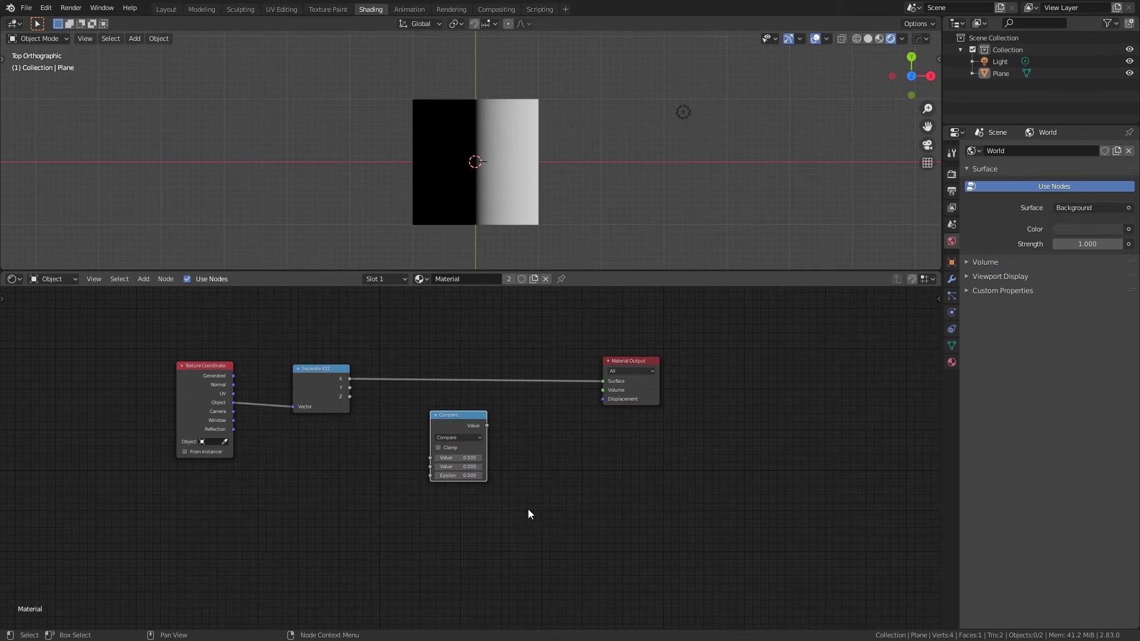
{"action": "left_click_drag", "start_coordinate": [464, 414], "coordinate": [482, 410]}
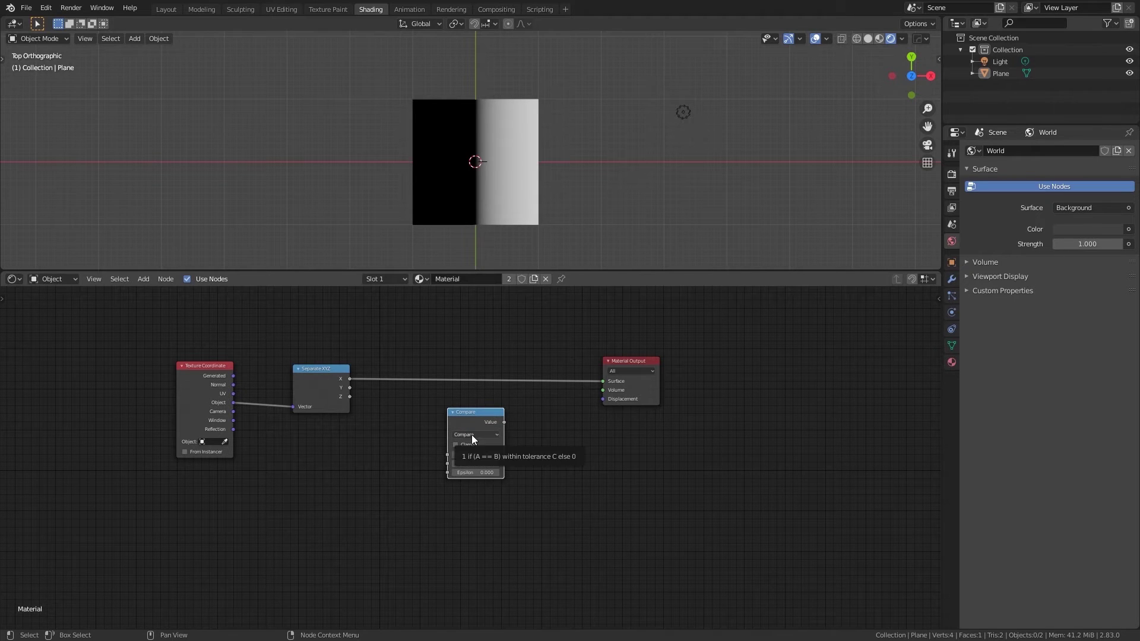
{"action": "scroll", "coordinate": [471, 435], "scroll_direction": "up", "scroll_amount": 2}
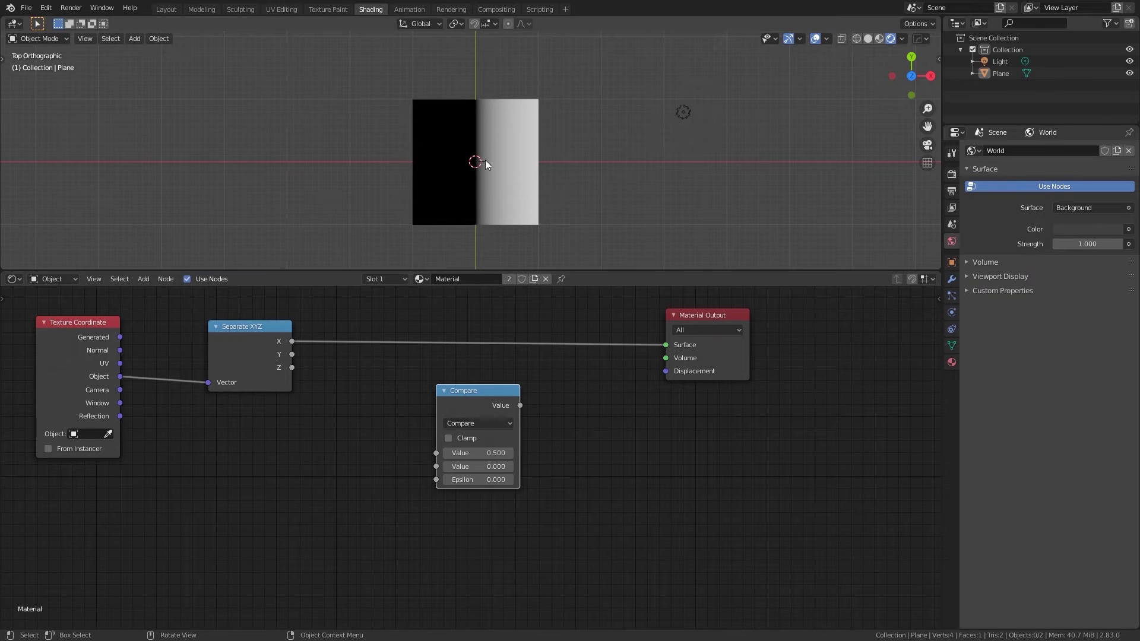
Set the Compare node's Epsilon to 0.2.
{"action": "left_click", "coordinate": [487, 423]}
{"action": "left_click", "coordinate": [490, 425]}
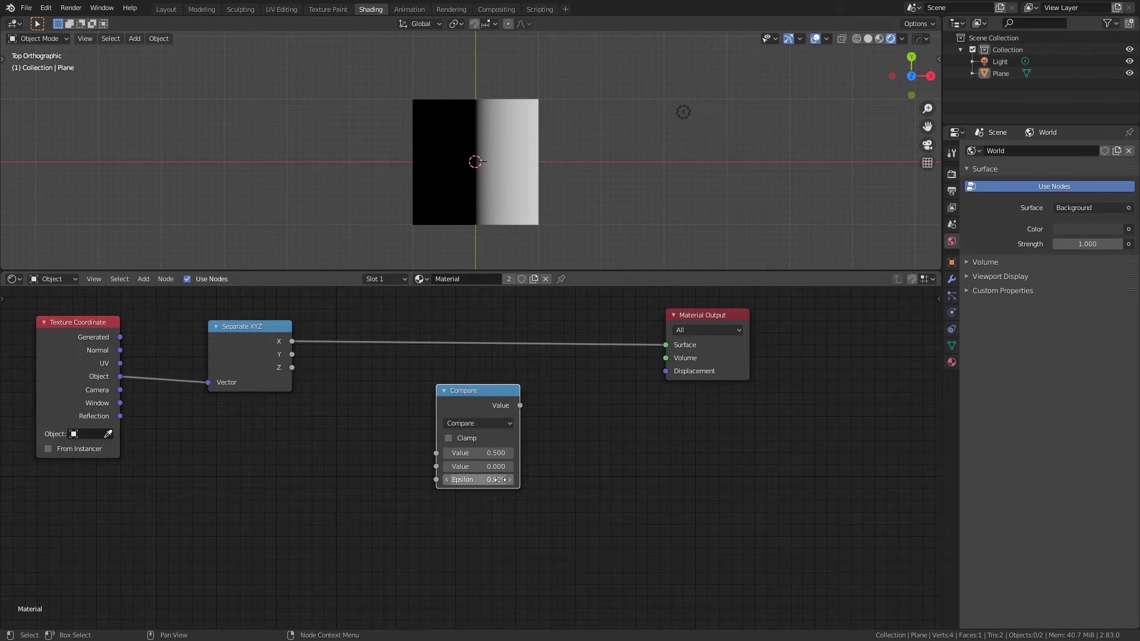
{"action": "left_click", "coordinate": [499, 480]}
{"action": "type", "text": "0.0"}
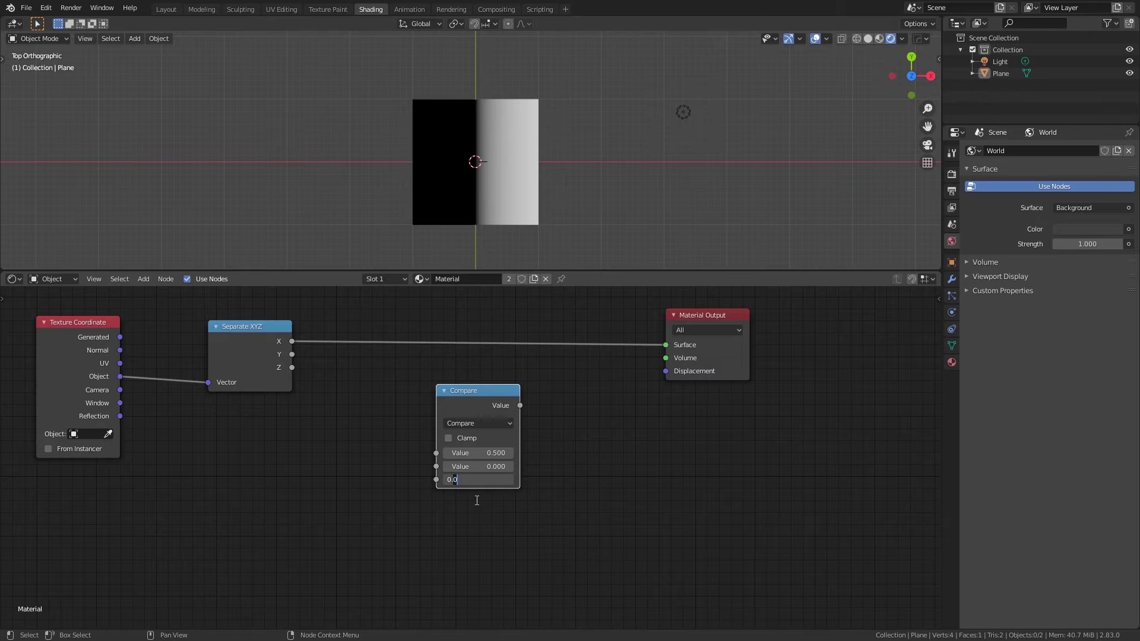
{"action": "key", "text": "BackSpace"}
{"action": "type", "text": "200"}
Insert the Compare node between X and Surface, then tidy the Separate XYZ layout.
{"action": "left_click_drag", "start_coordinate": [472, 393], "coordinate": [456, 318]}
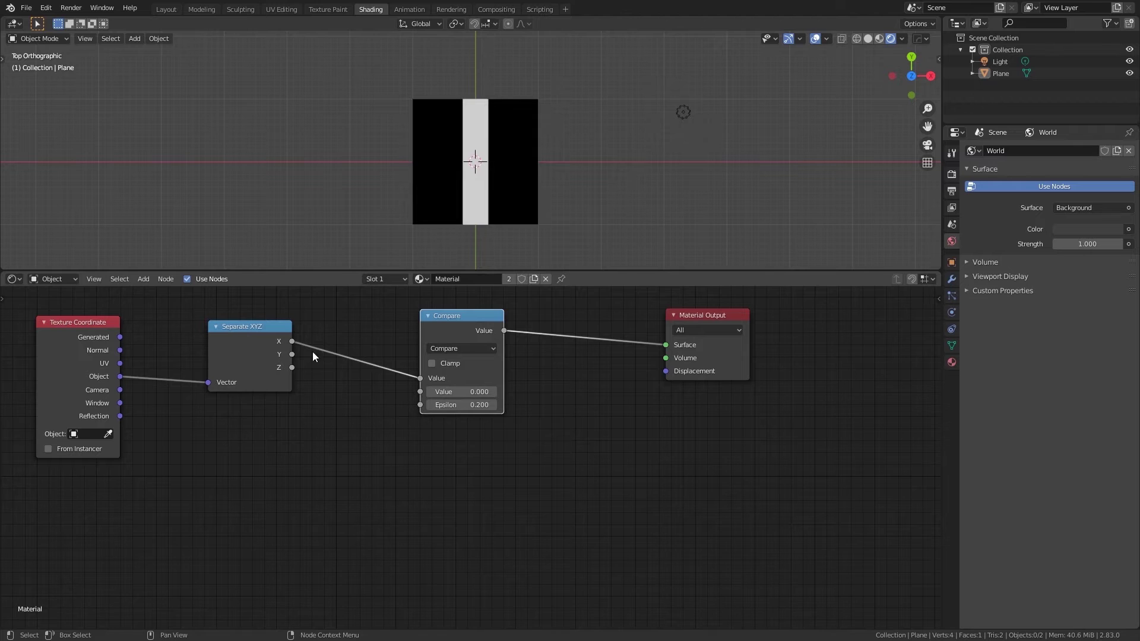
{"action": "left_click_drag", "start_coordinate": [270, 328], "coordinate": [364, 323]}
{"action": "left_click_drag", "start_coordinate": [454, 315], "coordinate": [449, 320]}
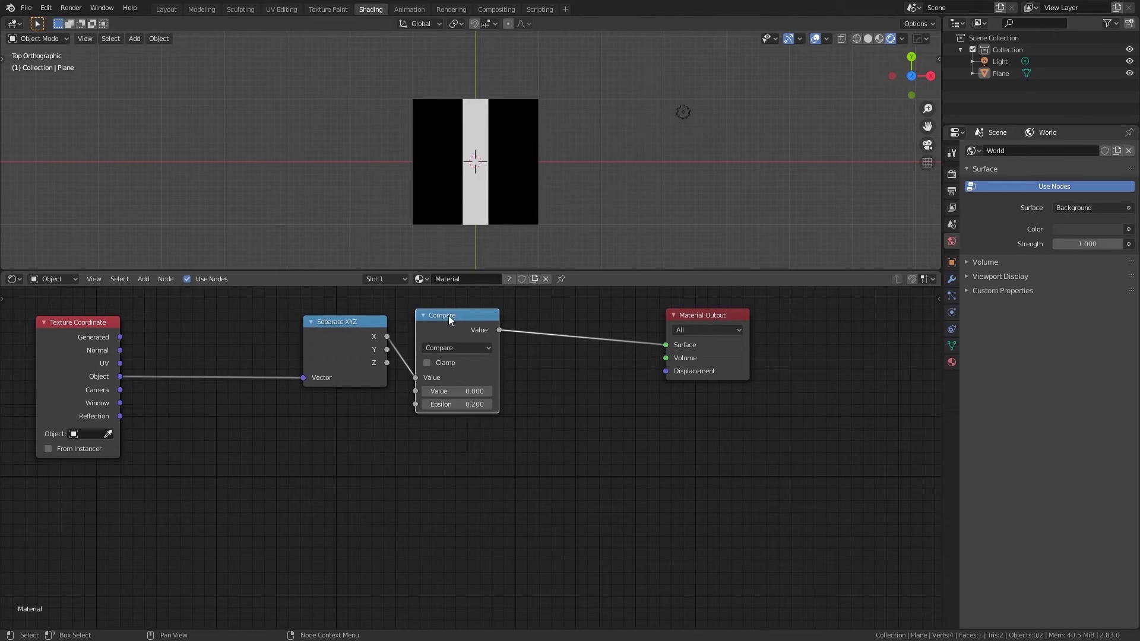
{"action": "left_click_drag", "start_coordinate": [380, 318], "coordinate": [348, 320]}
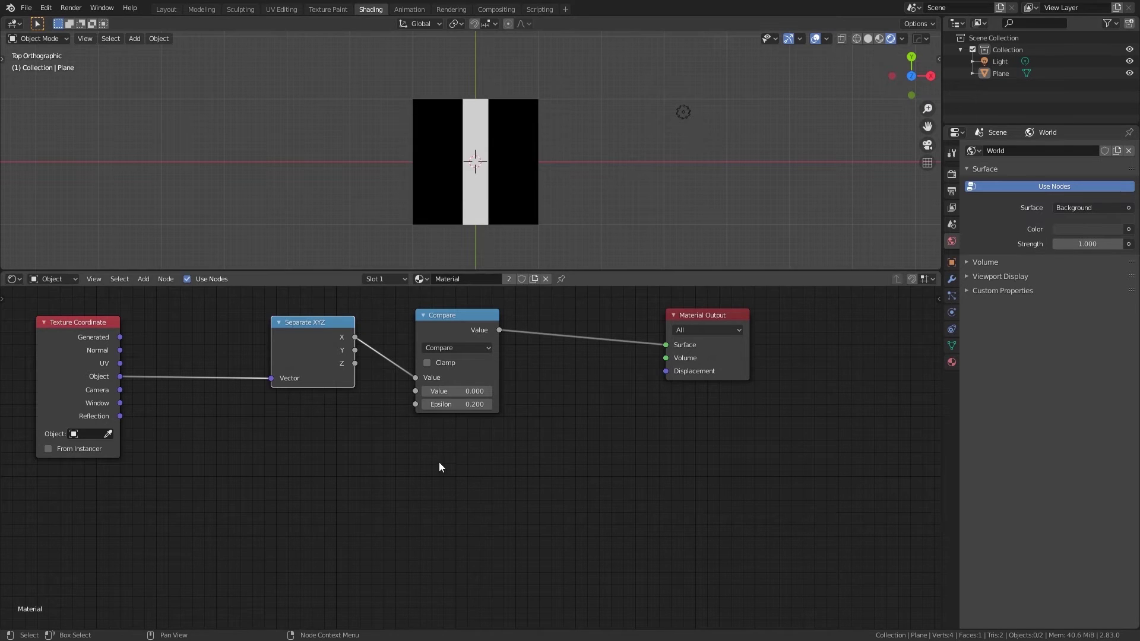
{"action": "scroll", "coordinate": [416, 446], "scroll_direction": "down", "scroll_amount": 2}
{"action": "middle_click_drag", "start_coordinate": [422, 471], "coordinate": [483, 438]}
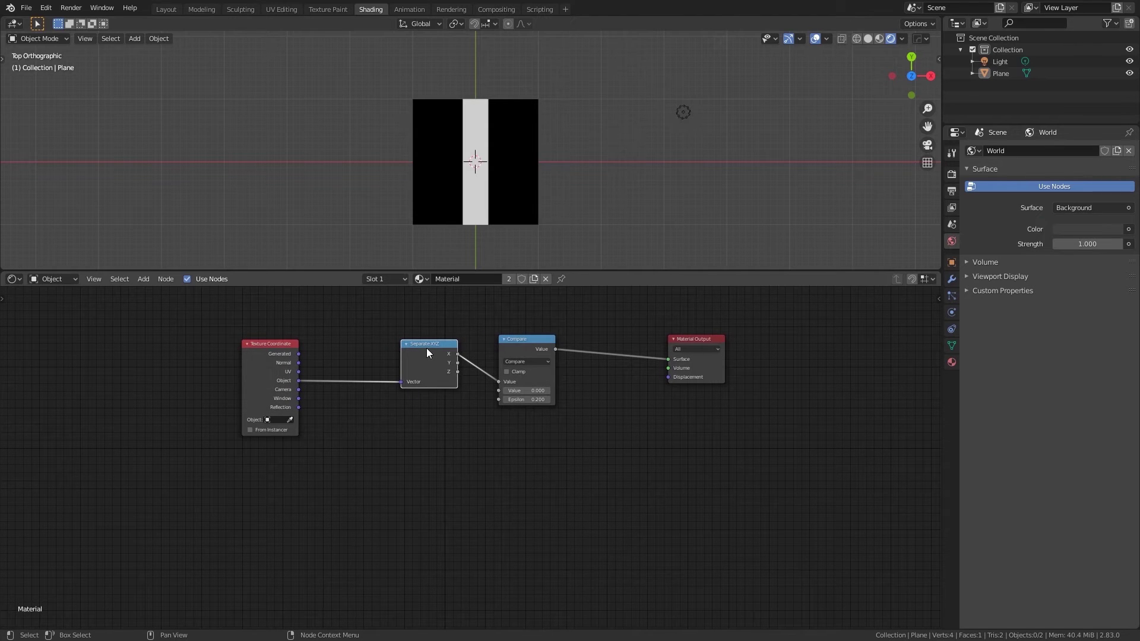
{"action": "left_click_drag", "start_coordinate": [425, 344], "coordinate": [393, 369]}
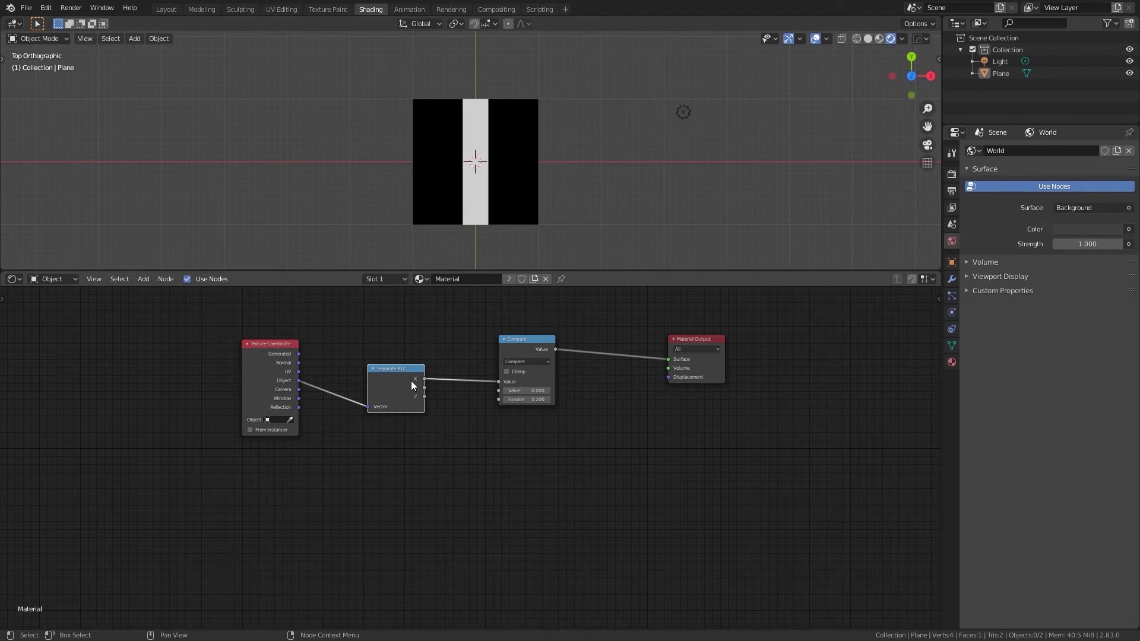
Duplicate the Compare node, feed it Separate XYZ's Y, and send its result to Surface.
{"action": "left_click_drag", "start_coordinate": [524, 337], "coordinate": [515, 333]}
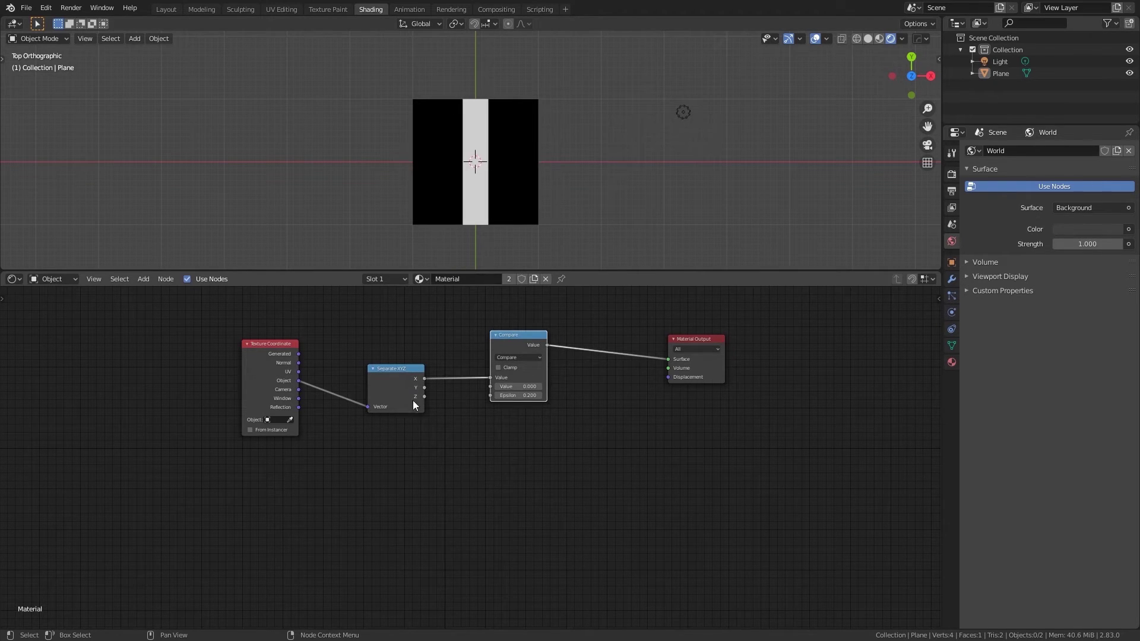
{"action": "left_click", "coordinate": [396, 368]}
{"action": "left_click", "coordinate": [517, 337]}
{"action": "key", "text": "shift+d"}
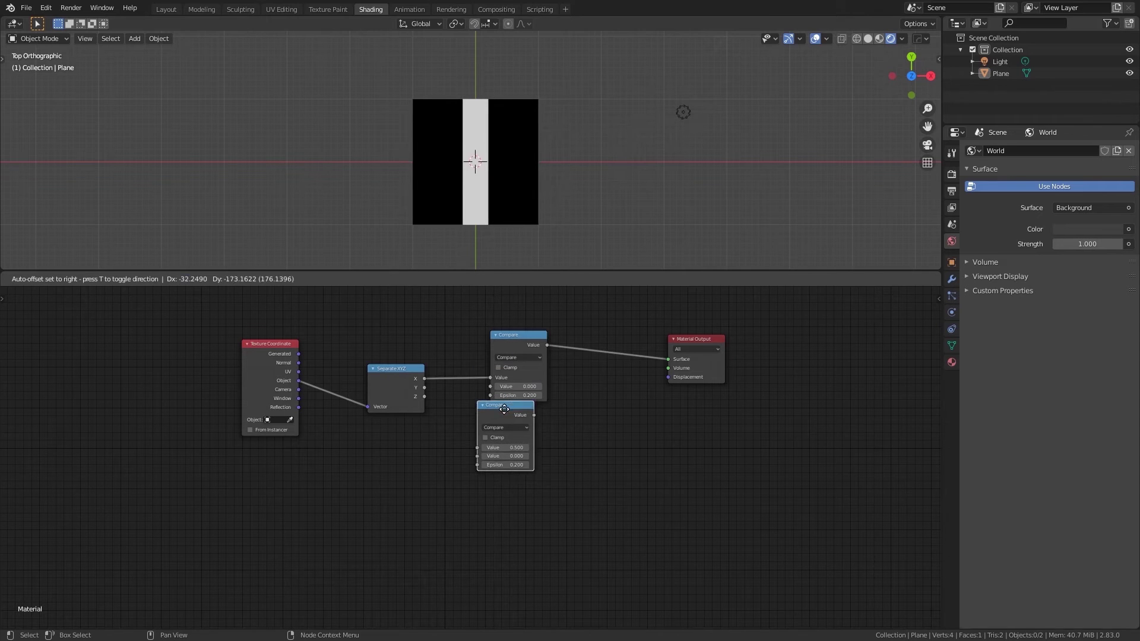
{"action": "left_click", "coordinate": [518, 428]}
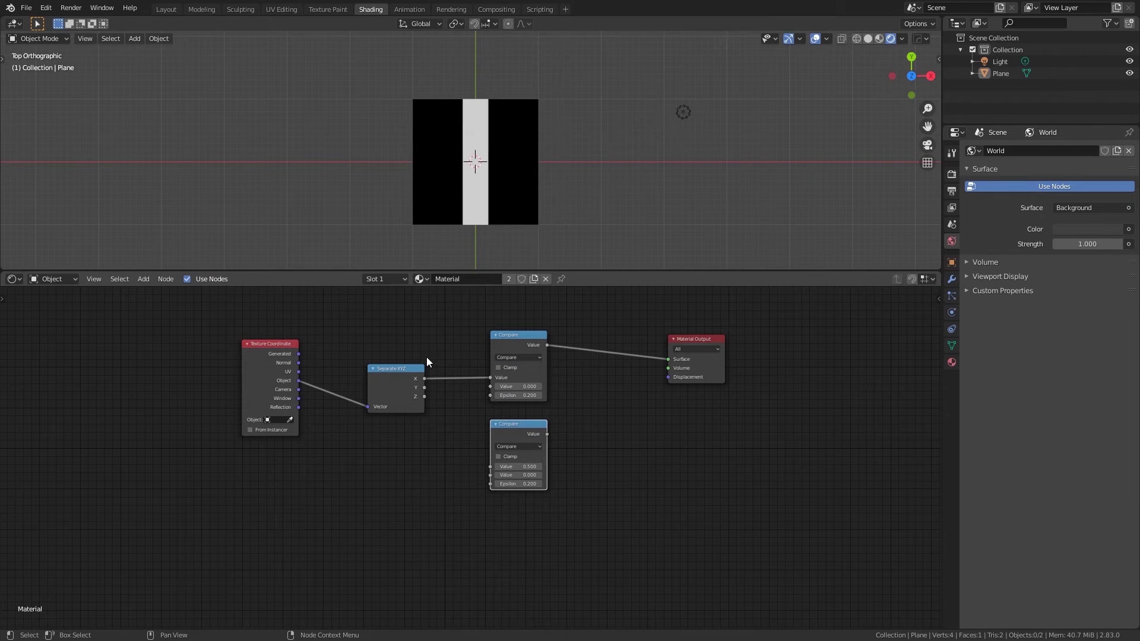
{"action": "left_click_drag", "start_coordinate": [424, 387], "coordinate": [489, 474]}
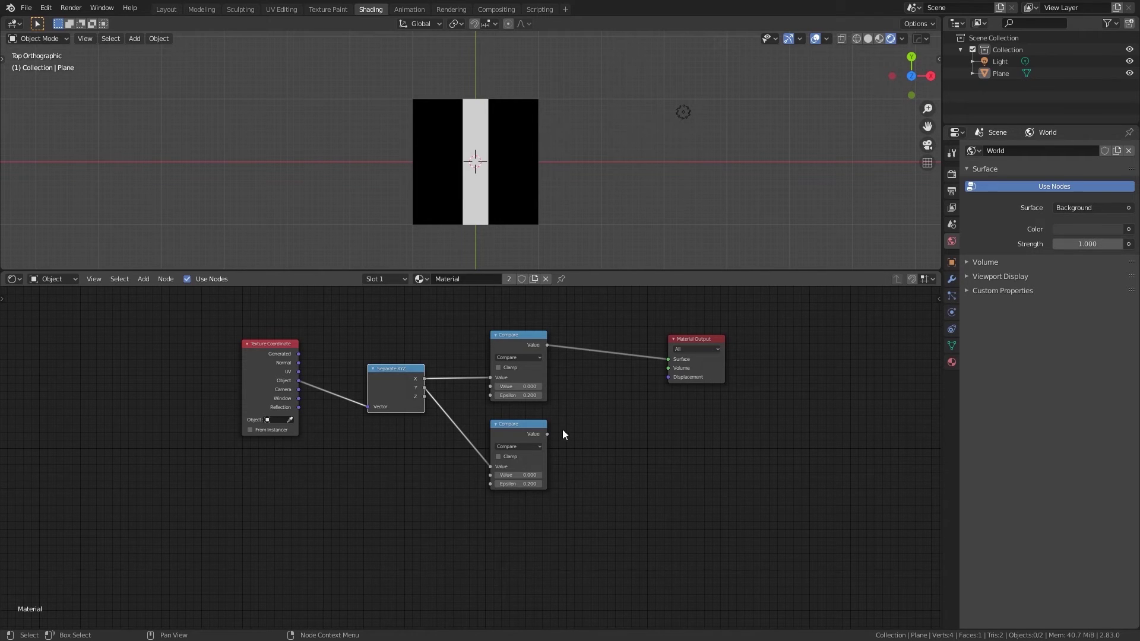
{"action": "left_click_drag", "start_coordinate": [547, 434], "coordinate": [668, 359]}
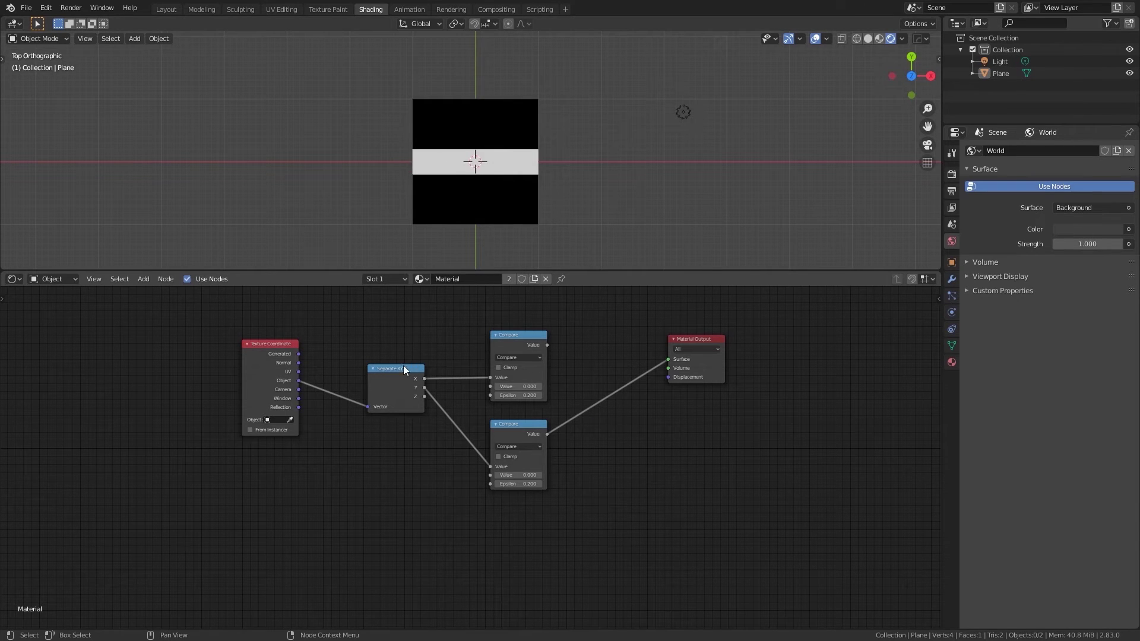
Space out the nodes, moving Material Output right and down.
{"action": "left_click_drag", "start_coordinate": [277, 344], "coordinate": [276, 367]}
{"action": "left_click_drag", "start_coordinate": [416, 369], "coordinate": [392, 370]}
{"action": "left_click_drag", "start_coordinate": [522, 426], "coordinate": [514, 425]}
{"action": "left_click_drag", "start_coordinate": [531, 347], "coordinate": [523, 347]}
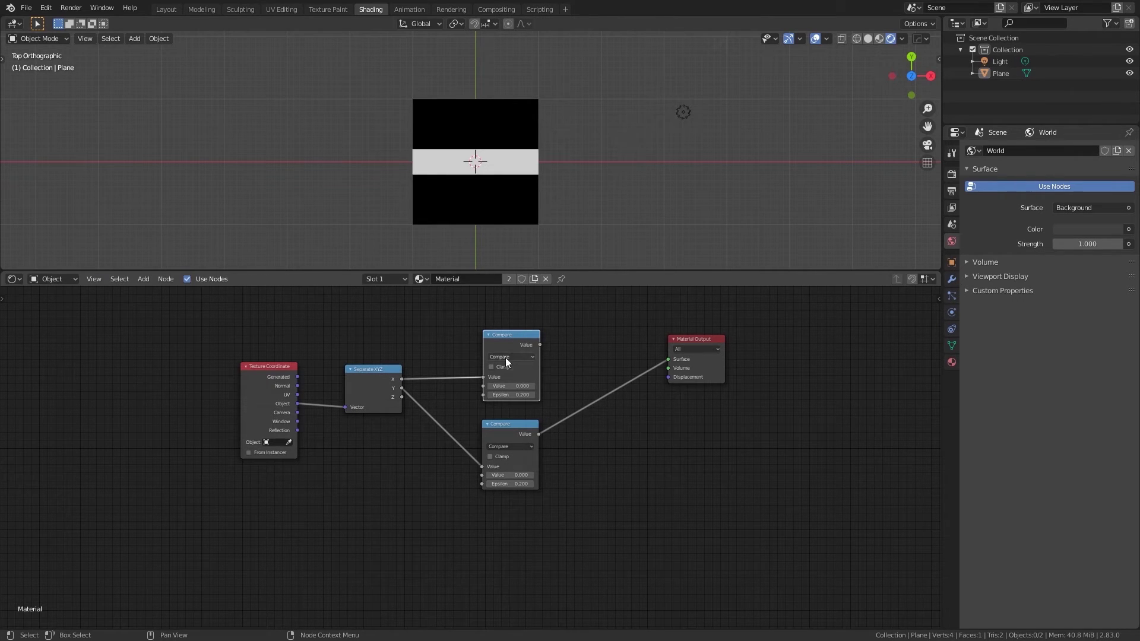
{"action": "left_click_drag", "start_coordinate": [675, 339], "coordinate": [718, 377]}
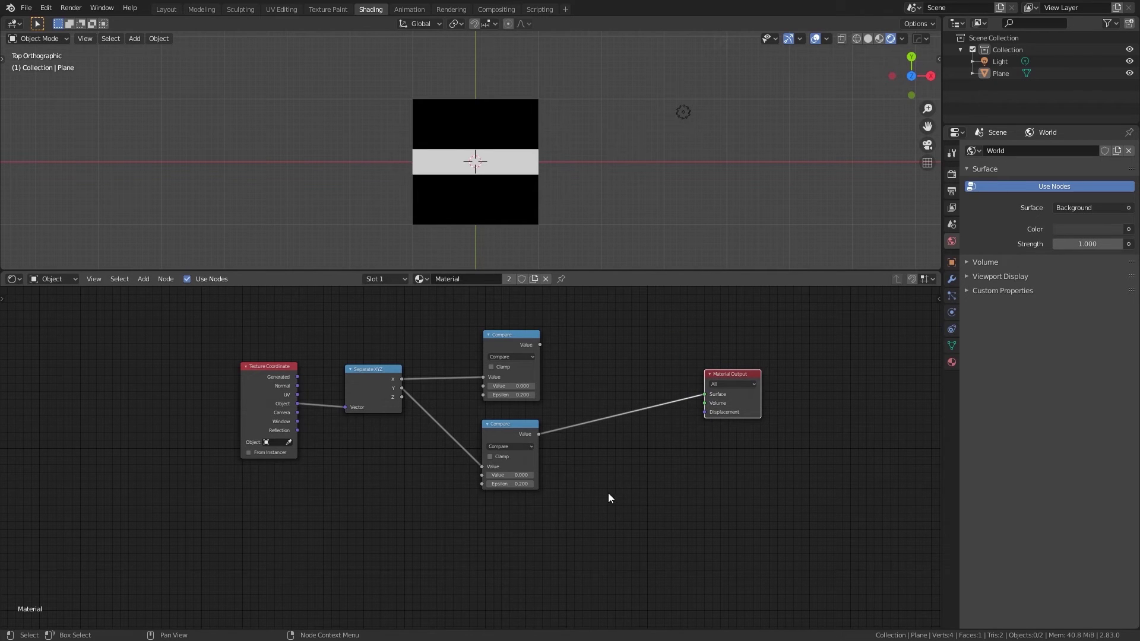
Add a Math (Add) node via search and place it beside the upper Compare.
{"action": "key", "text": "shift+a"}
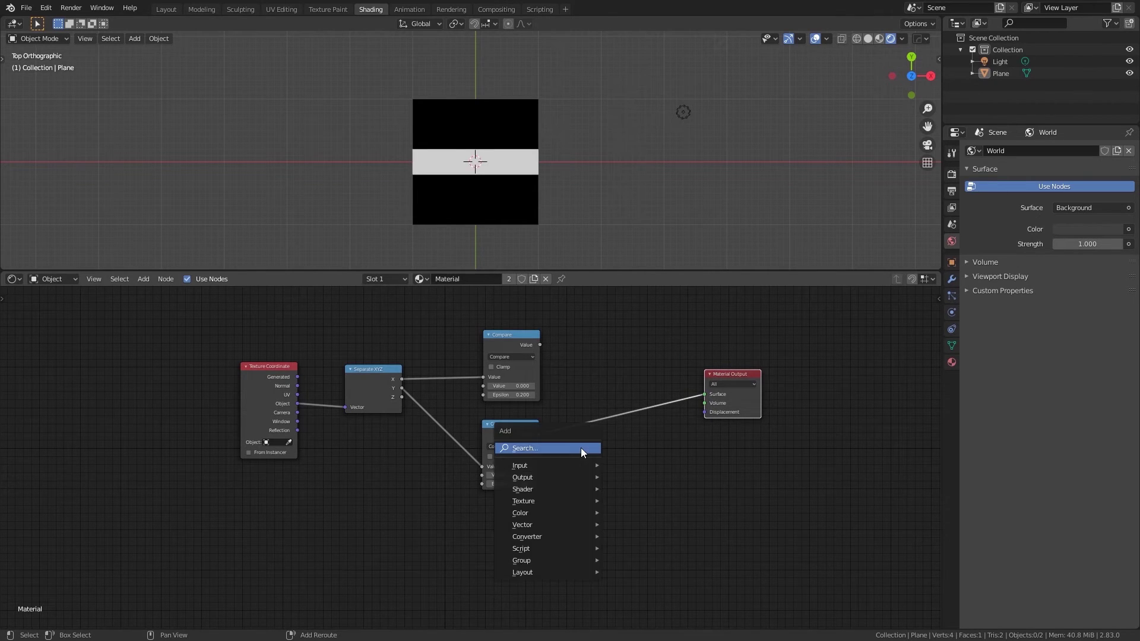
{"action": "left_click", "coordinate": [579, 447]}
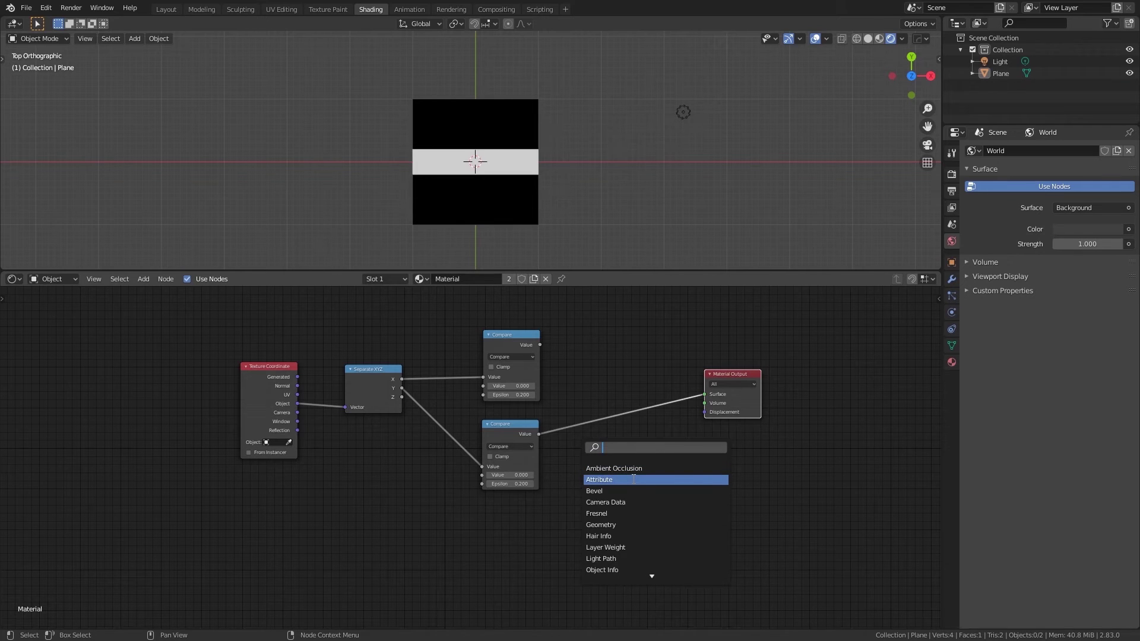
{"action": "type", "text": "math"}
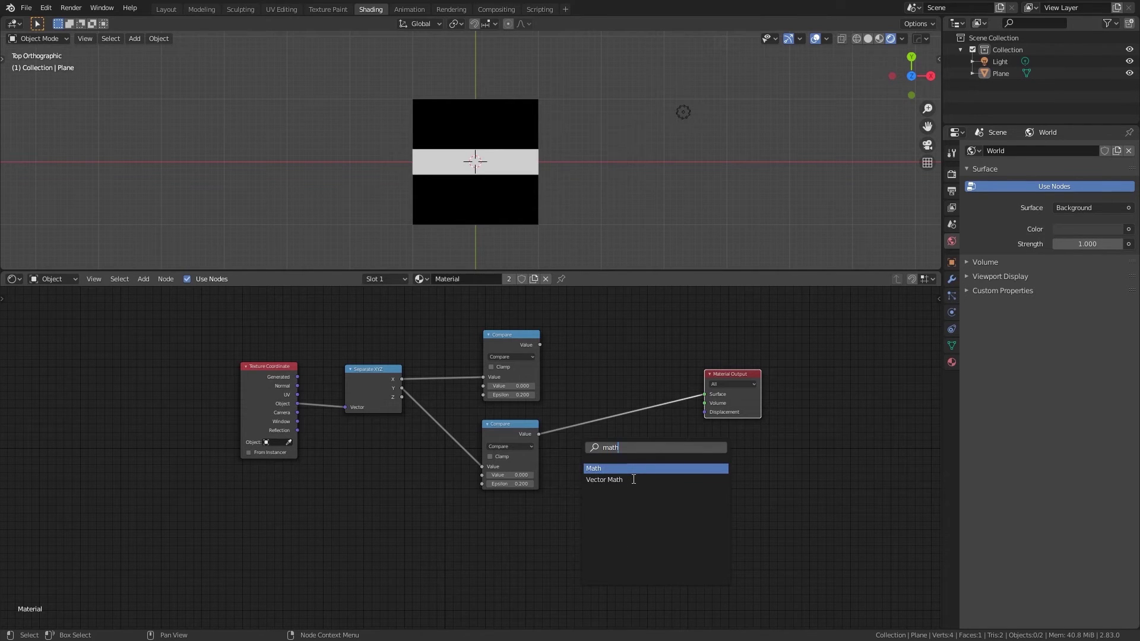
{"action": "left_click", "coordinate": [626, 468]}
{"action": "left_click", "coordinate": [629, 470]}
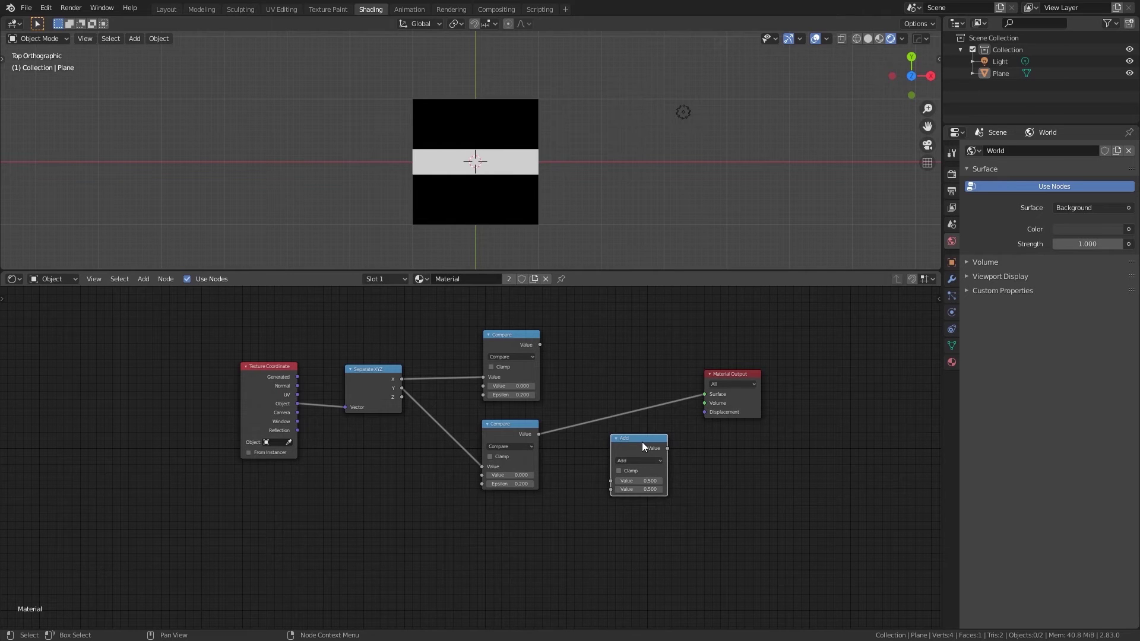
{"action": "left_click_drag", "start_coordinate": [642, 442], "coordinate": [622, 333]}
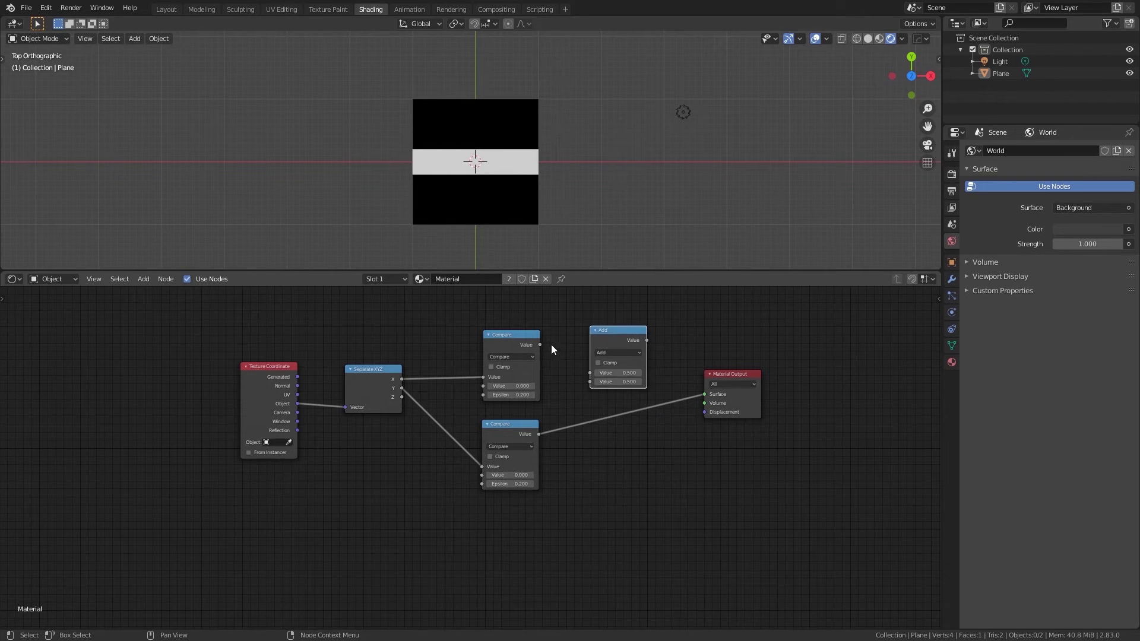
Feed both Compare results into the Add node and its output into Surface.
{"action": "left_click_drag", "start_coordinate": [541, 345], "coordinate": [588, 373]}
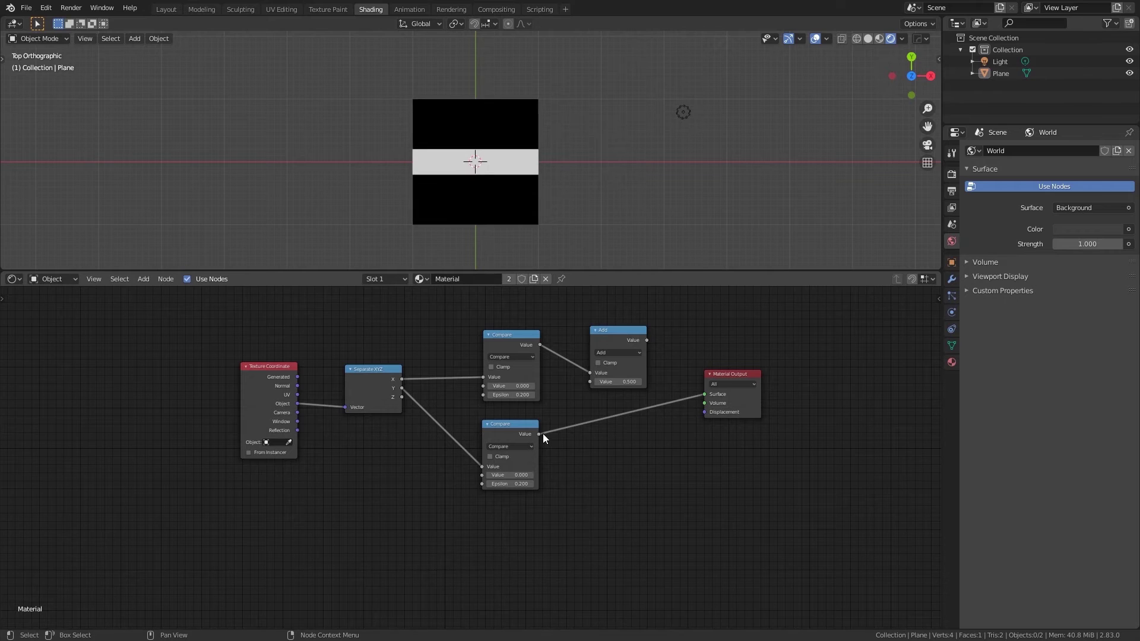
{"action": "left_click_drag", "start_coordinate": [539, 434], "coordinate": [592, 381]}
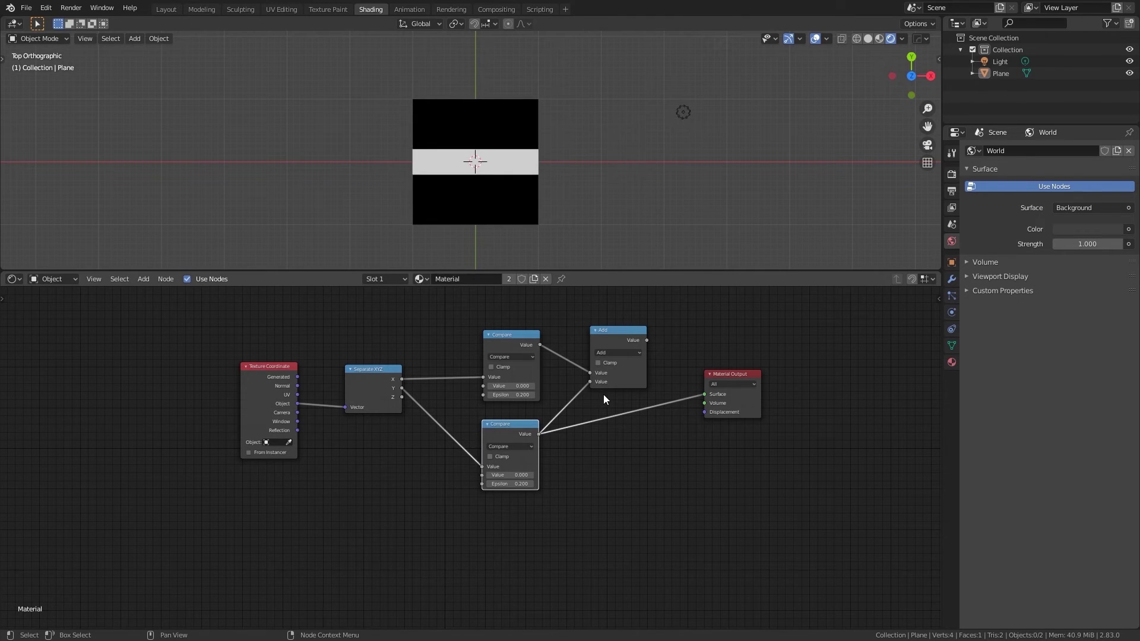
{"action": "left_click_drag", "start_coordinate": [619, 339], "coordinate": [707, 395]}
{"action": "left_click_drag", "start_coordinate": [596, 345], "coordinate": [609, 363]}
{"action": "left_click", "coordinate": [724, 378]}
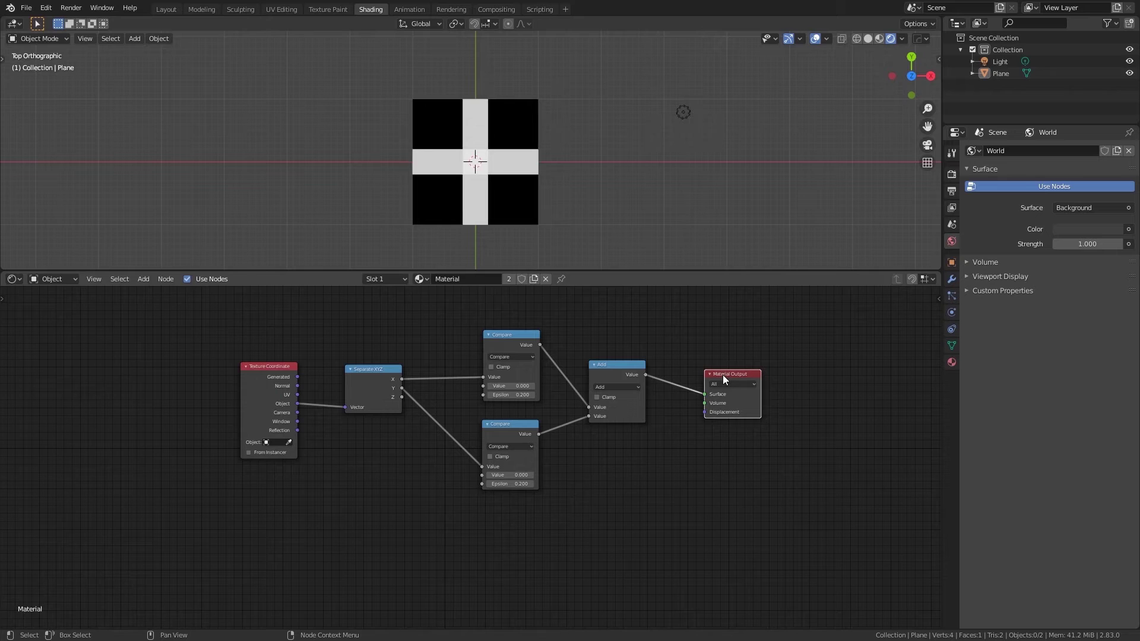
{"action": "left_click_drag", "start_coordinate": [725, 379], "coordinate": [729, 378]}
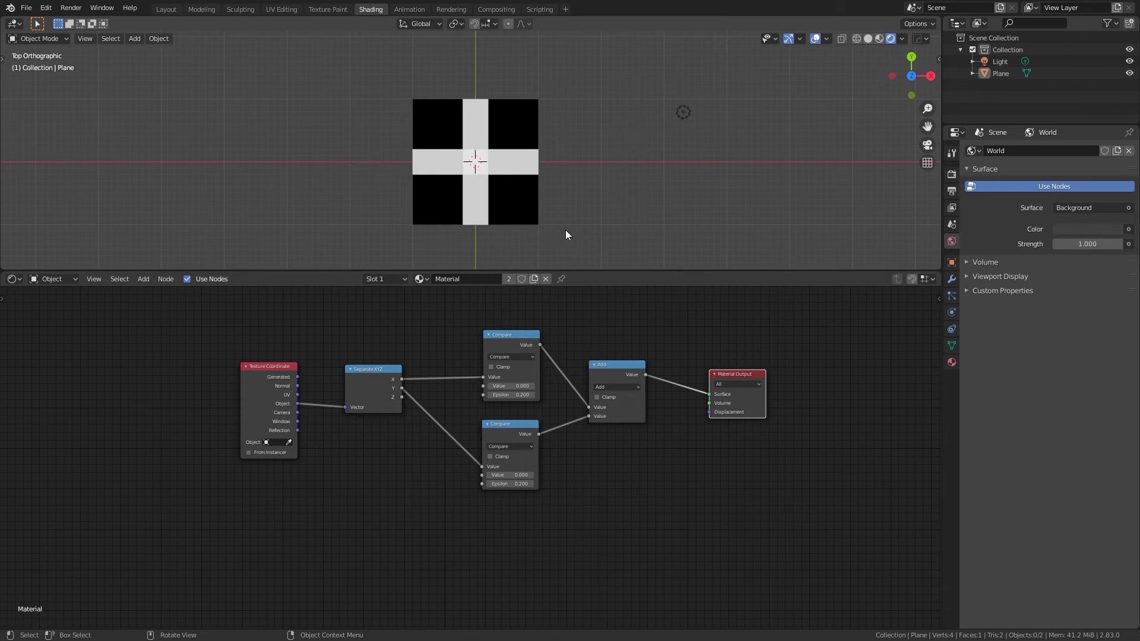
{"action": "scroll", "coordinate": [486, 159], "scroll_direction": "up", "scroll_amount": 1}
{"action": "scroll", "coordinate": [486, 160], "scroll_direction": "up", "scroll_amount": 1}
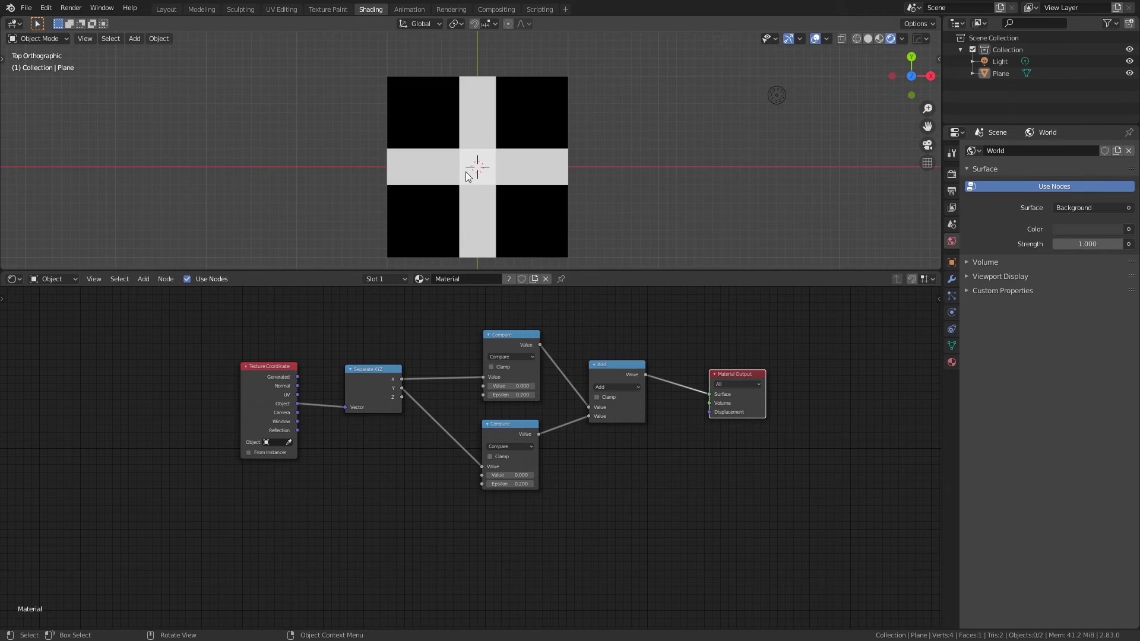
{"action": "scroll", "coordinate": [523, 195], "scroll_direction": "down", "scroll_amount": 3}
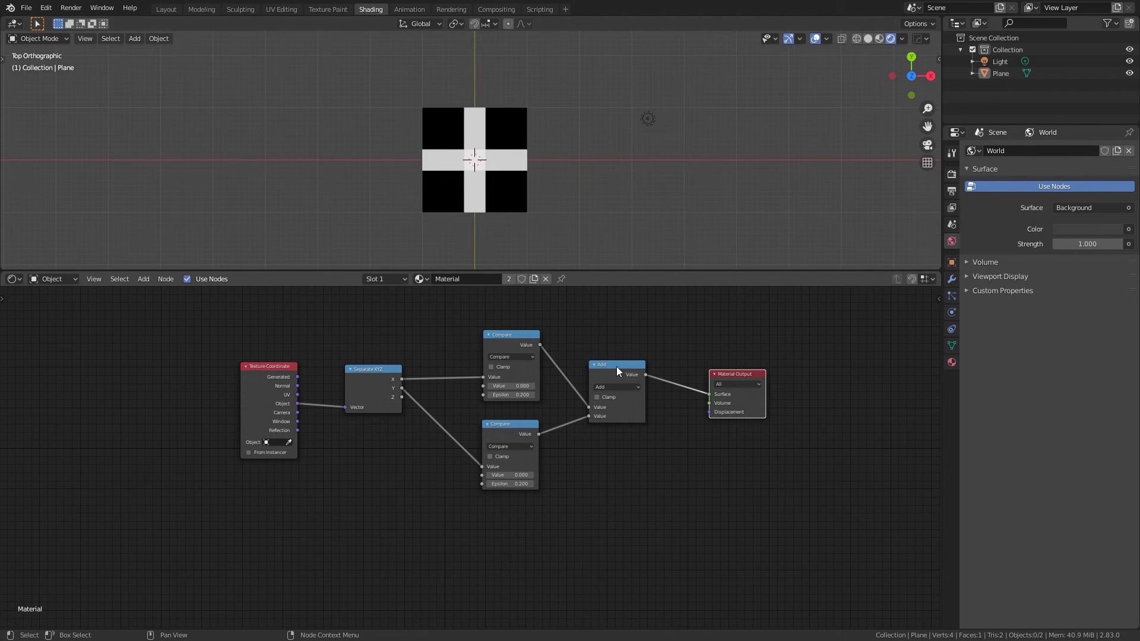
{"action": "left_click_drag", "start_coordinate": [616, 365], "coordinate": [613, 362]}
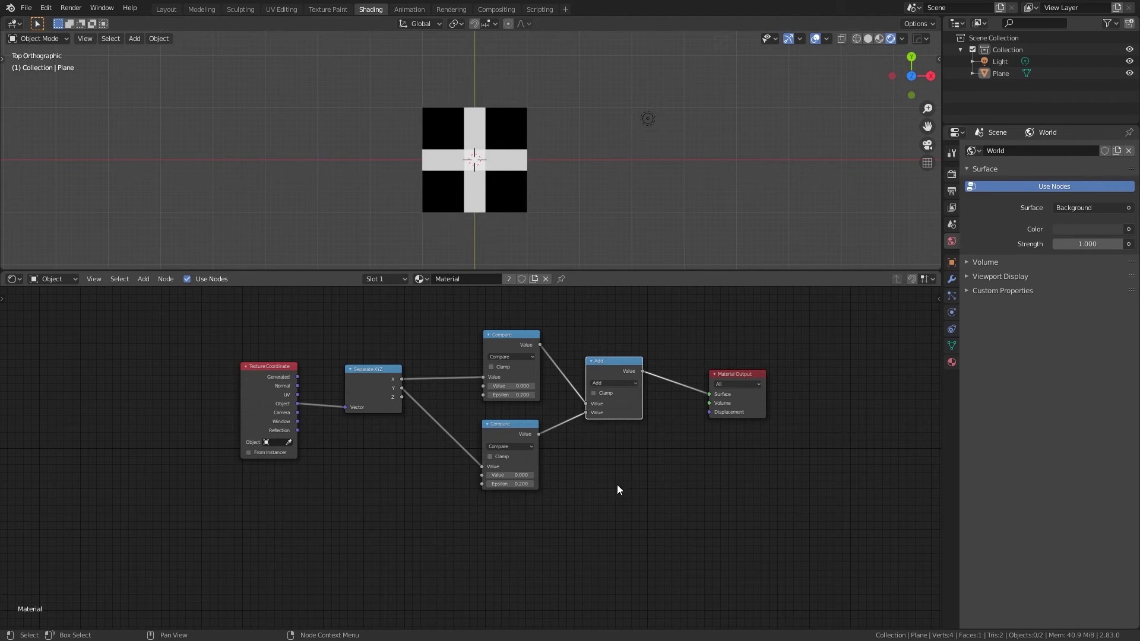
{"action": "scroll", "coordinate": [621, 484], "scroll_direction": "up", "scroll_amount": 4}
{"action": "middle_click_drag", "start_coordinate": [695, 461], "coordinate": [586, 491]}
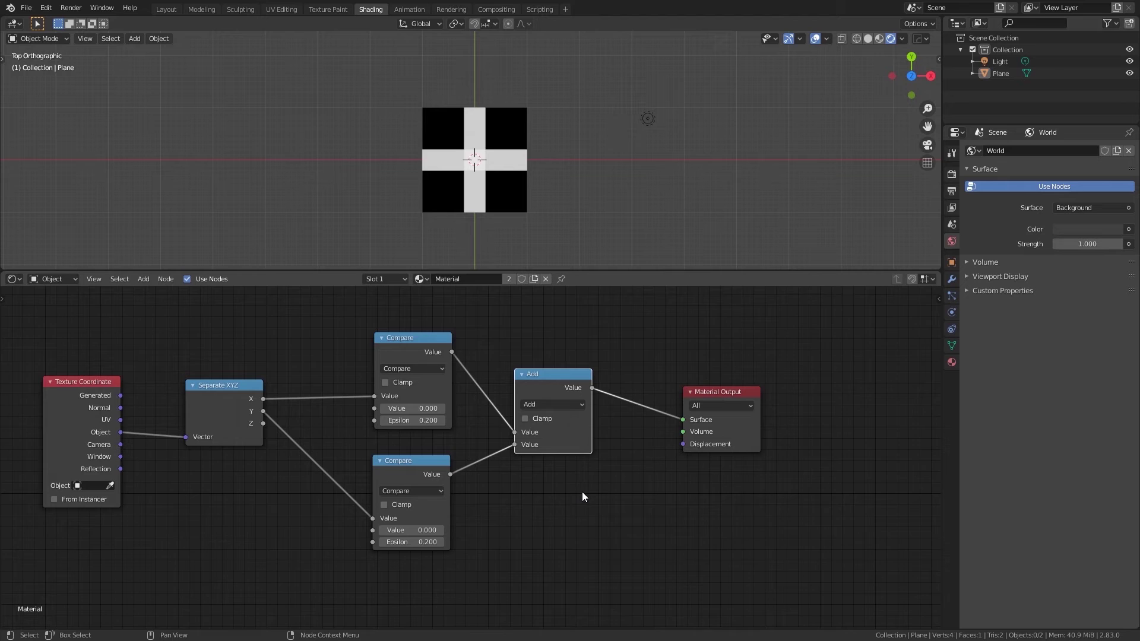
{"action": "scroll", "coordinate": [577, 491], "scroll_direction": "down", "scroll_amount": 1}
{"action": "scroll", "coordinate": [580, 485], "scroll_direction": "up", "scroll_amount": 1}
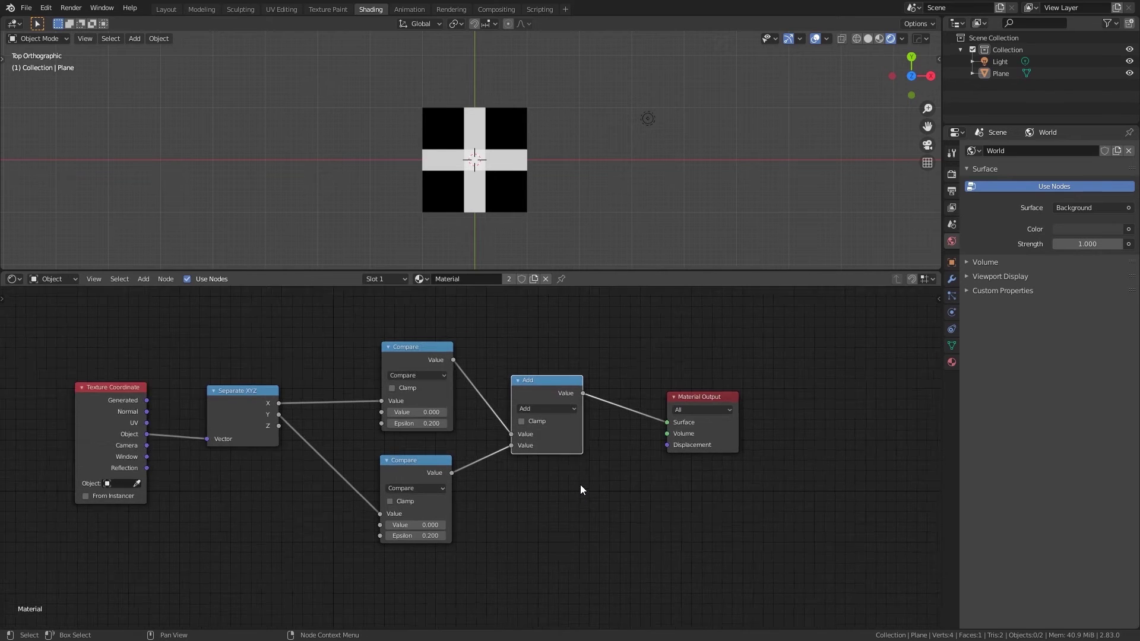
{"action": "left_click", "coordinate": [526, 420]}
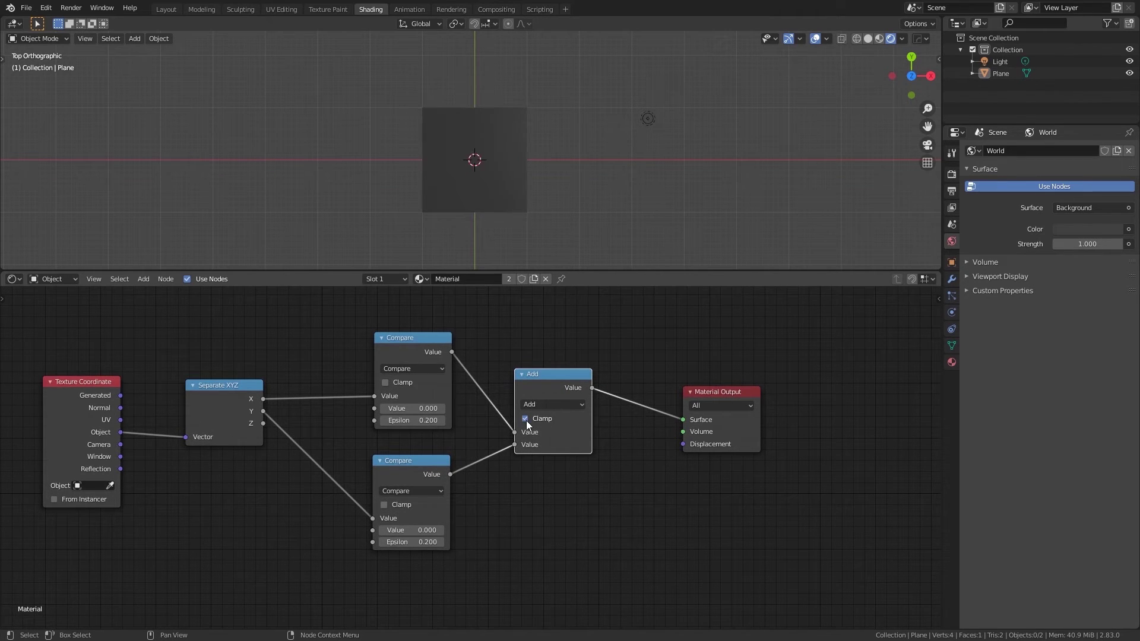
{"action": "scroll", "coordinate": [478, 169], "scroll_direction": "up", "scroll_amount": 2}
{"action": "scroll", "coordinate": [479, 169], "scroll_direction": "up", "scroll_amount": 1}
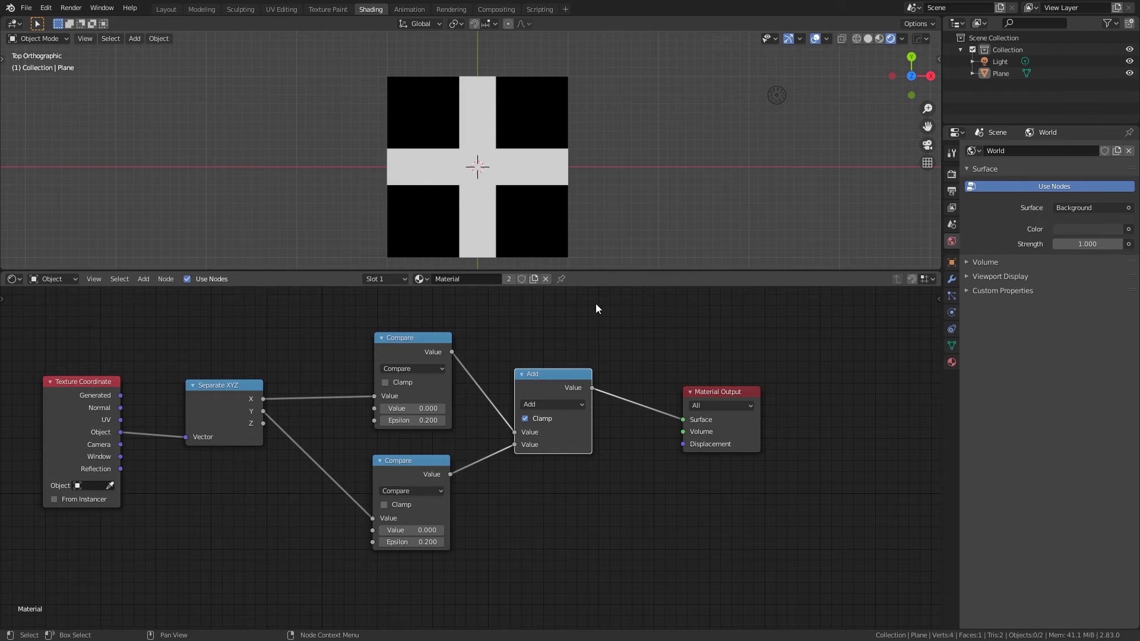
{"action": "left_click_drag", "start_coordinate": [565, 379], "coordinate": [556, 380]}
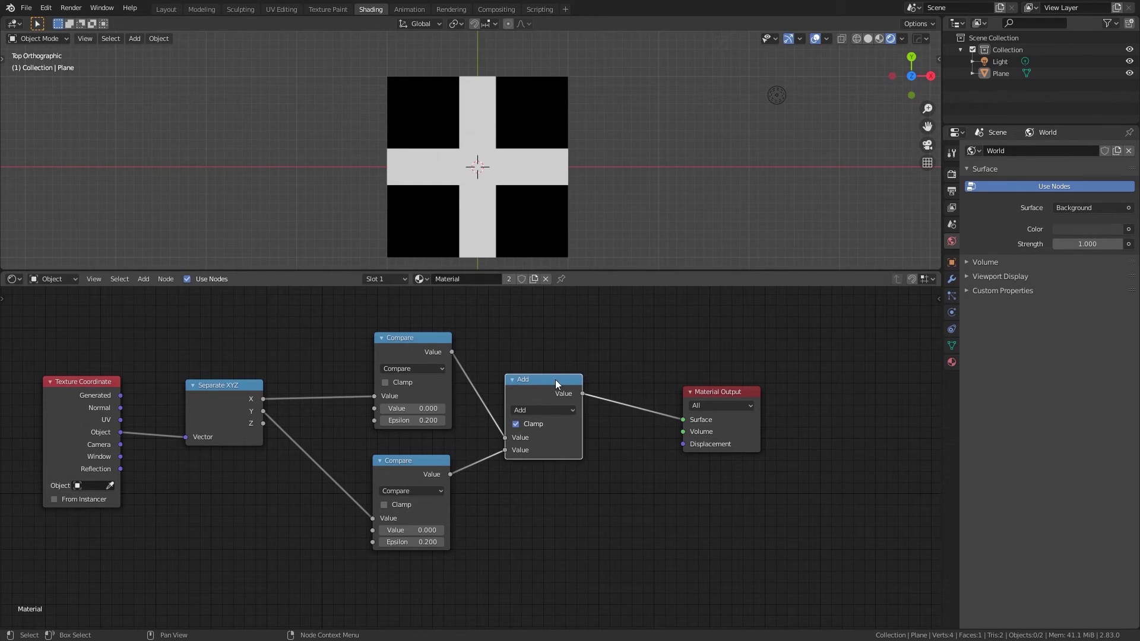
{"action": "left_click", "coordinate": [516, 424]}
{"action": "left_click_drag", "start_coordinate": [687, 395], "coordinate": [774, 377]}
{"action": "left_click_drag", "start_coordinate": [555, 386], "coordinate": [544, 388]}
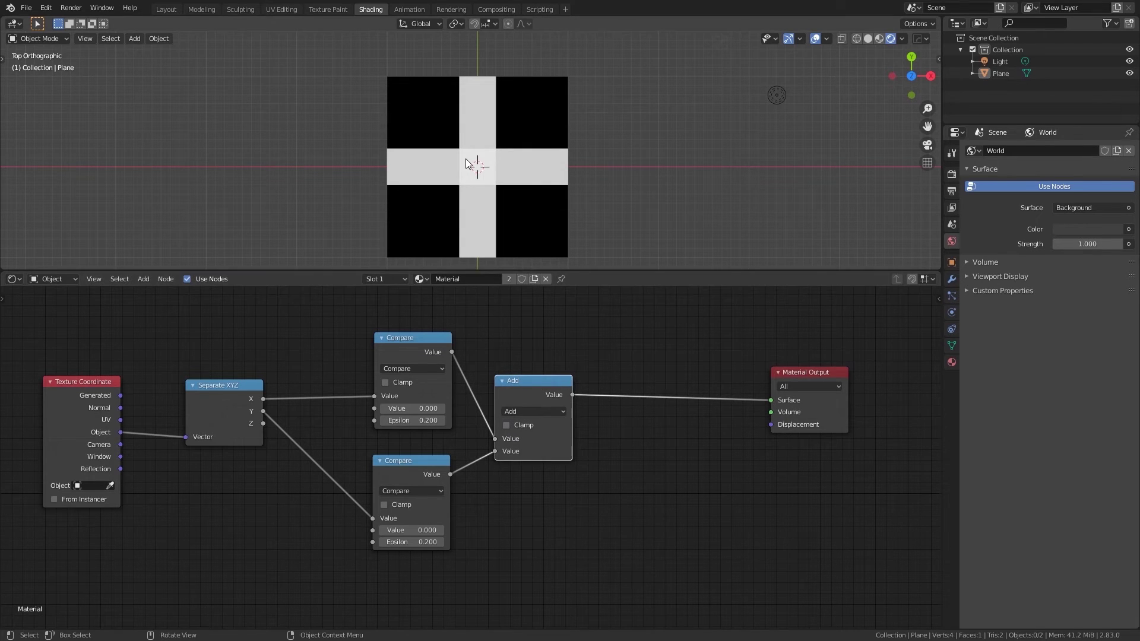
Duplicate the Add node and change the copy's operation to Greater Than.
{"action": "key", "text": "shift+a"}
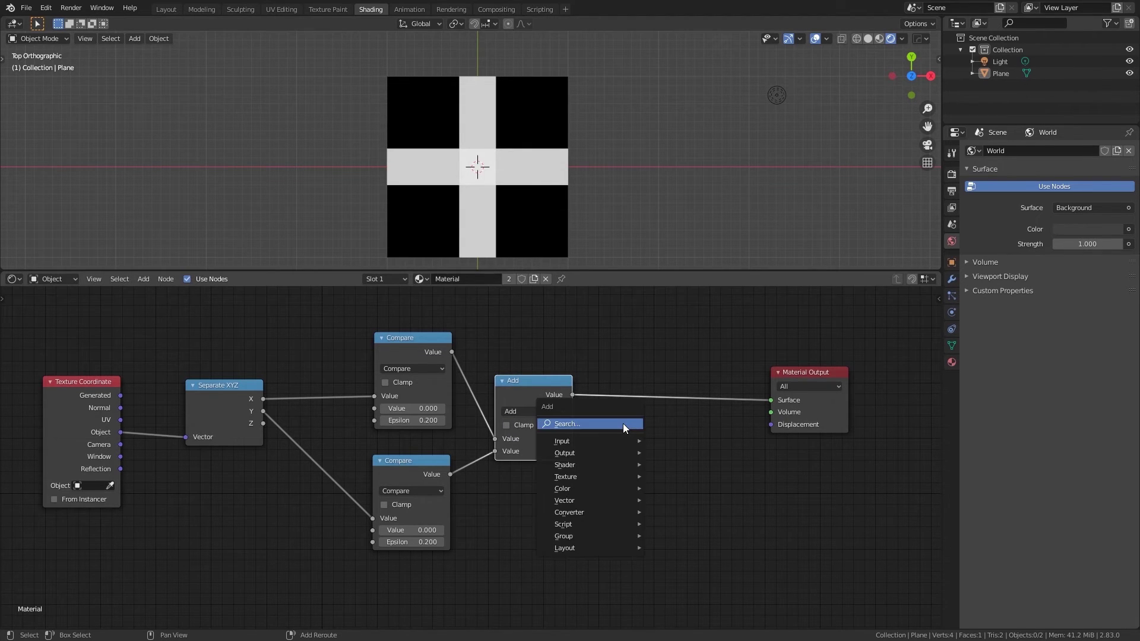
{"action": "left_click", "coordinate": [733, 460]}
{"action": "left_click", "coordinate": [522, 395]}
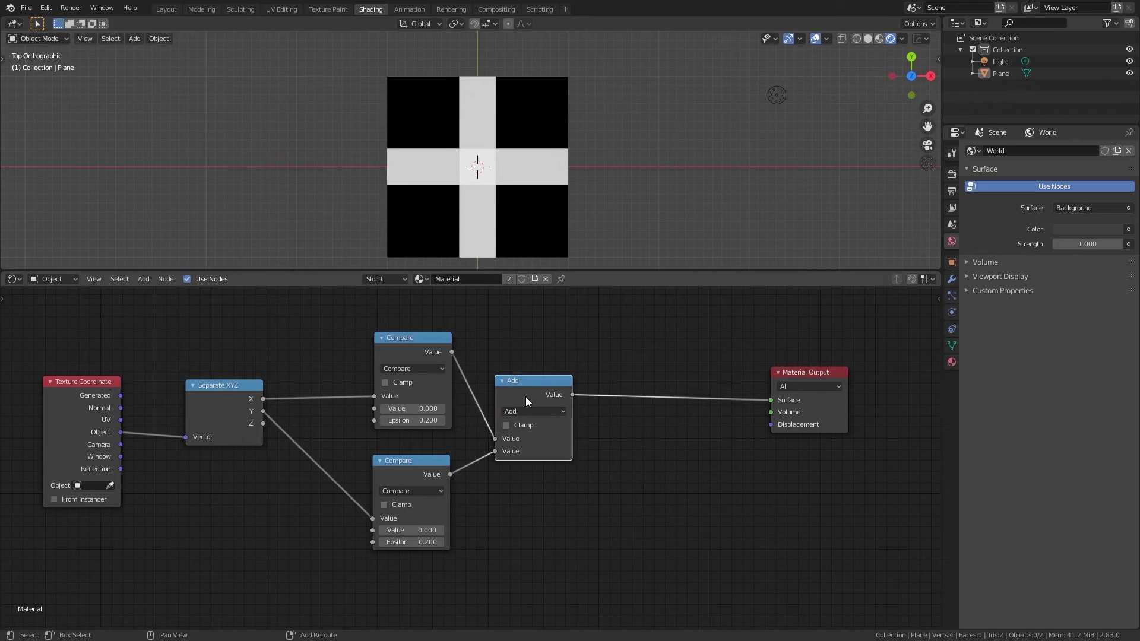
{"action": "key", "text": "shift+d"}
{"action": "left_click", "coordinate": [652, 450]}
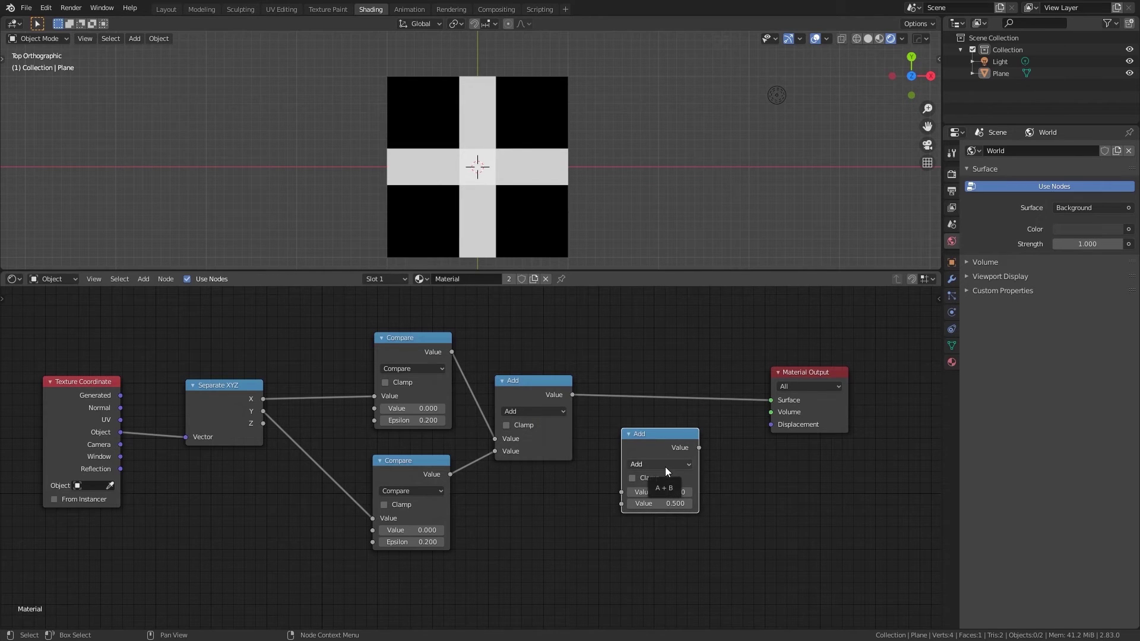
{"action": "left_click", "coordinate": [665, 467]}
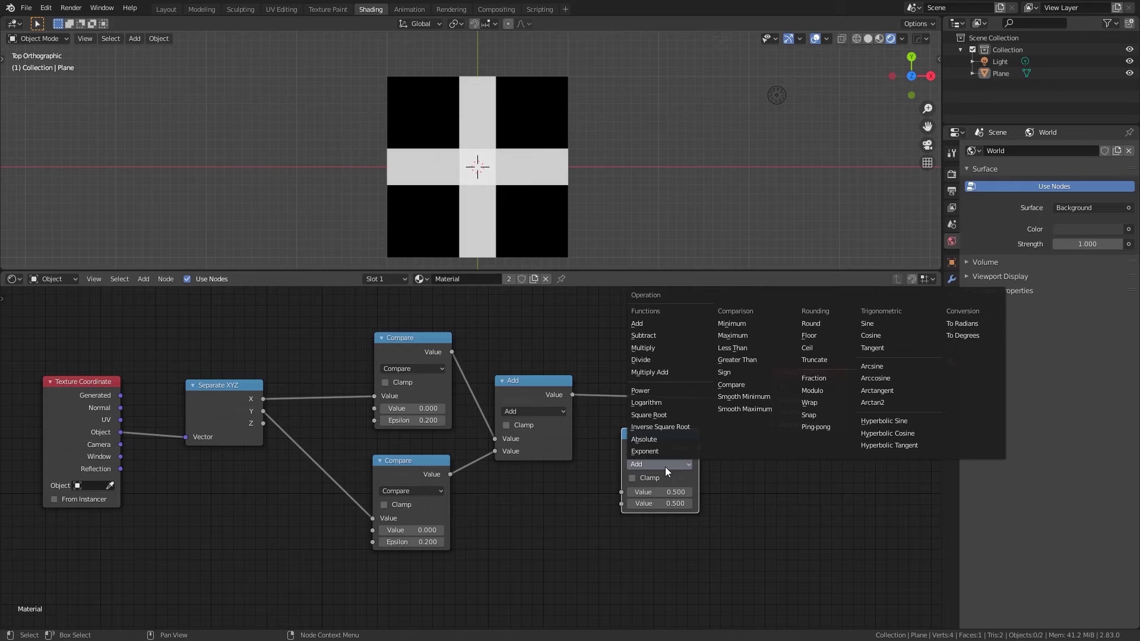
{"action": "left_click", "coordinate": [732, 360]}
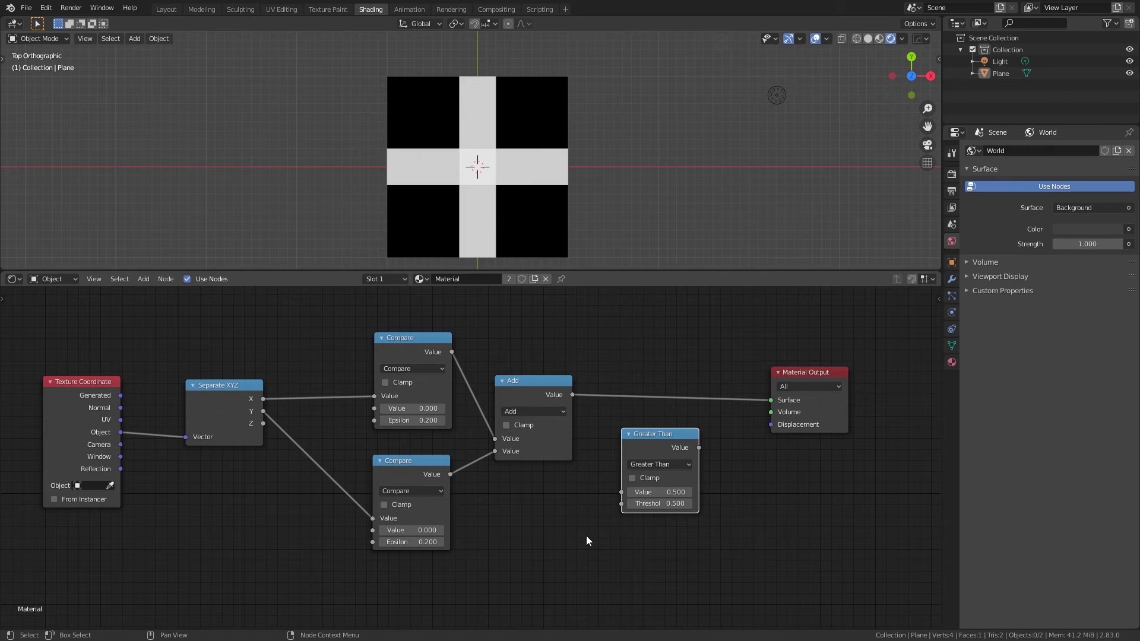
Set the Greater Than threshold to 1.9 and insert it between Add and Material Output.
{"action": "double_click", "coordinate": [653, 492]}
{"action": "key", "text": "Return"}
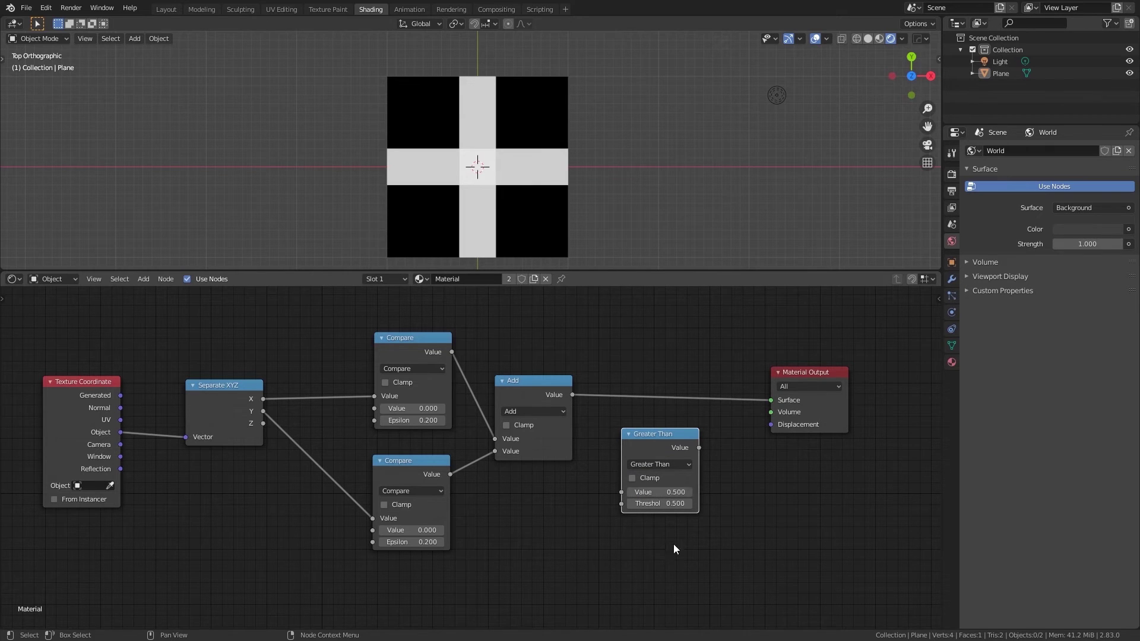
{"action": "double_click", "coordinate": [659, 504]}
{"action": "type", "text": "1.9"}
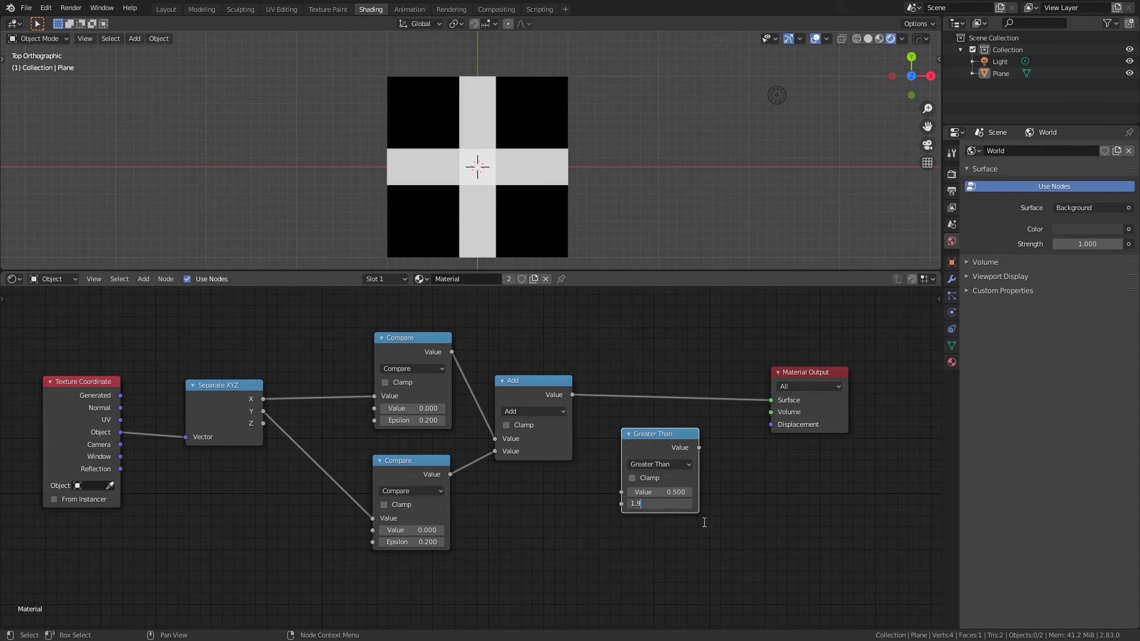
{"action": "key", "text": "Return"}
{"action": "left_click_drag", "start_coordinate": [665, 437], "coordinate": [667, 364]}
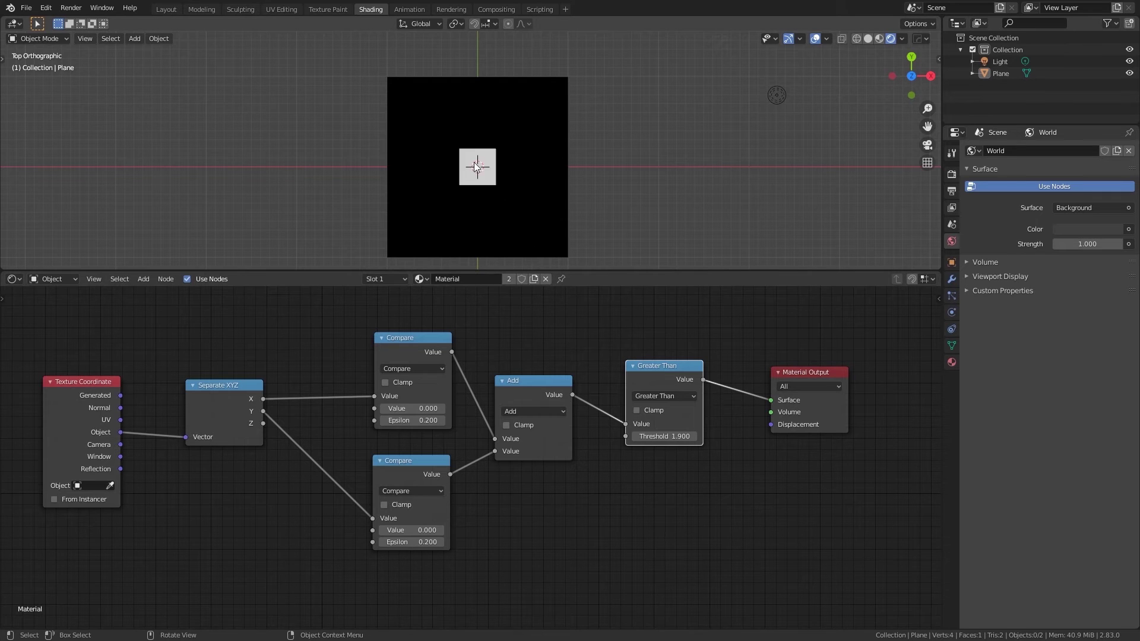
{"action": "scroll", "coordinate": [582, 459], "scroll_direction": "down", "scroll_amount": 3}
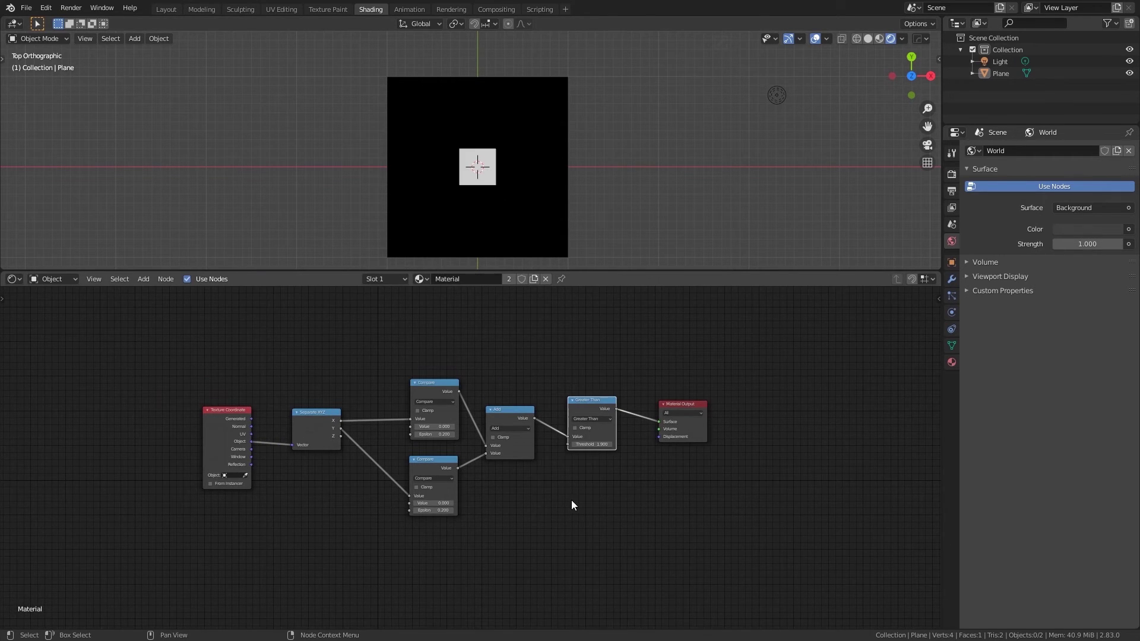
Test the Compare nodes' Epsilon and Value fields to see the white square shift.
{"action": "middle_click_drag", "start_coordinate": [573, 507], "coordinate": [595, 455]}
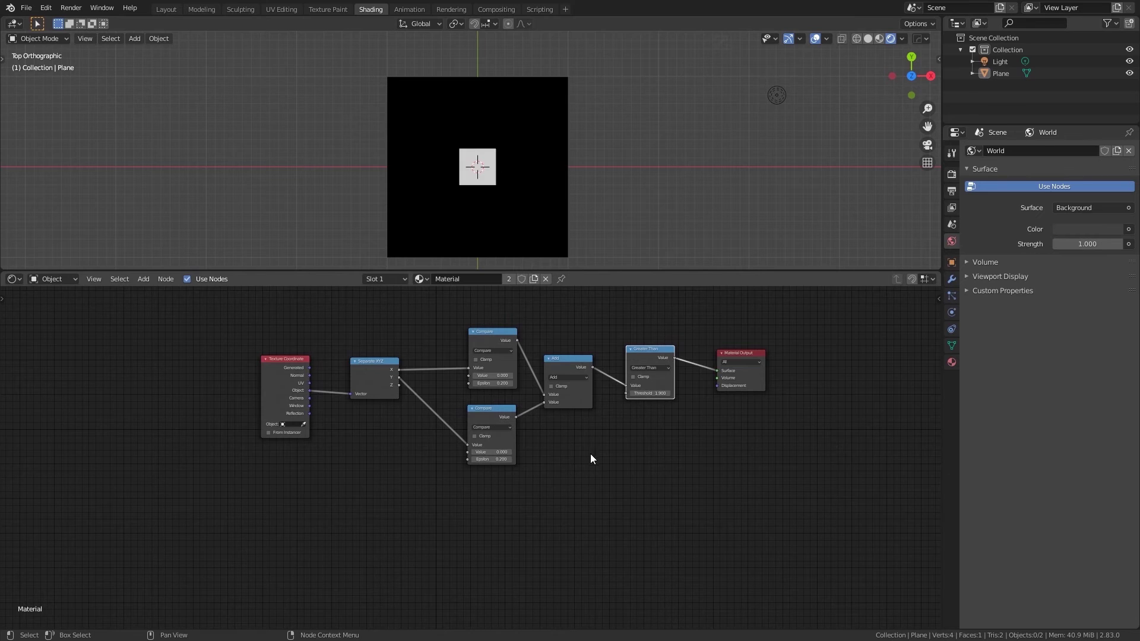
{"action": "scroll", "coordinate": [591, 453], "scroll_direction": "up", "scroll_amount": 2}
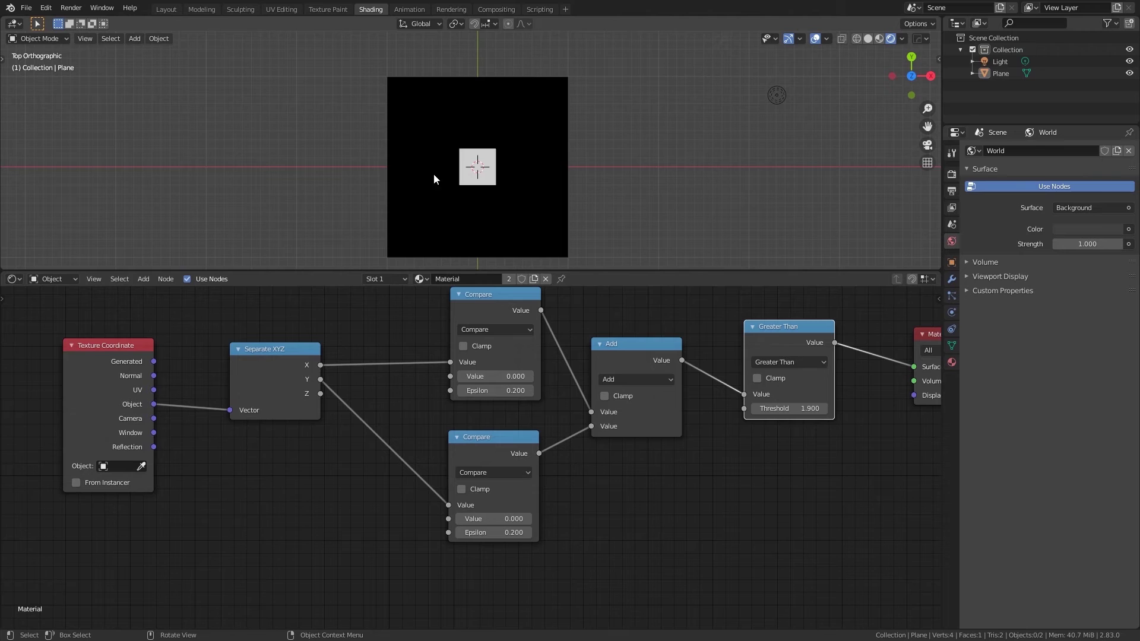
{"action": "mouse_move", "coordinate": [496, 391]}
{"action": "left_mouse_down"}
{"action": "mouse_move", "coordinate": [516, 390]}
{"action": "mouse_move", "coordinate": [483, 390]}
{"action": "mouse_move", "coordinate": [502, 391]}
{"action": "left_mouse_up"}
{"action": "mouse_move", "coordinate": [496, 376]}
{"action": "left_mouse_down"}
{"action": "mouse_move", "coordinate": [534, 375]}
{"action": "mouse_move", "coordinate": [496, 376]}
{"action": "left_mouse_up"}
{"action": "scroll", "coordinate": [436, 499], "scroll_direction": "down", "scroll_amount": 1}
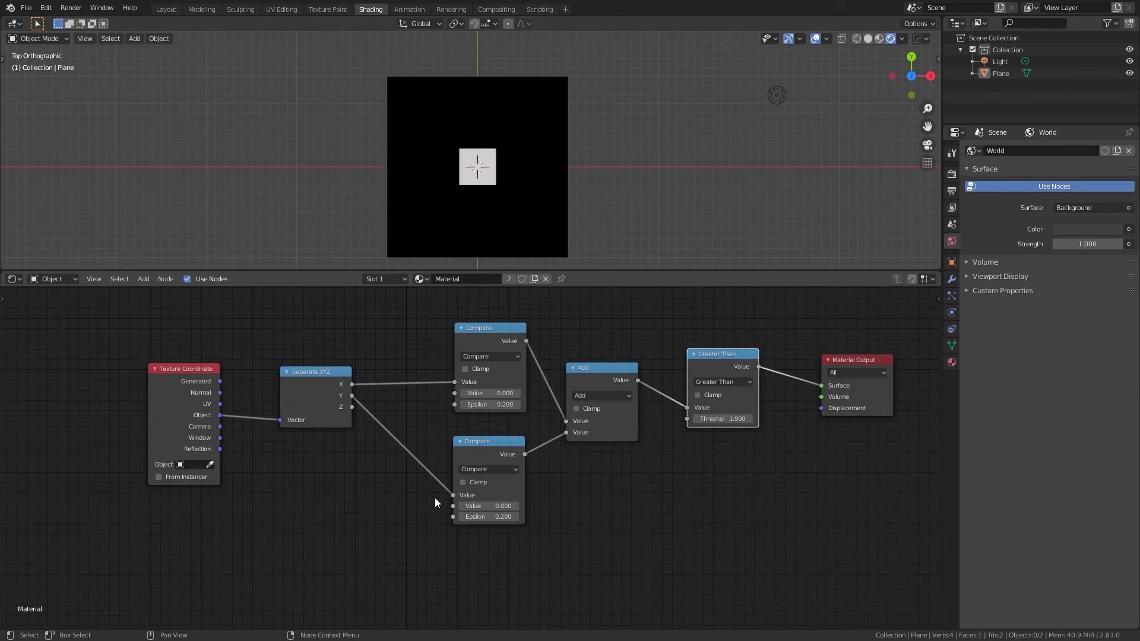
{"action": "mouse_move", "coordinate": [495, 501]}
{"action": "left_mouse_down"}
{"action": "mouse_move", "coordinate": [523, 502]}
{"action": "mouse_move", "coordinate": [478, 502]}
{"action": "mouse_move", "coordinate": [496, 506]}
{"action": "left_mouse_up"}
{"action": "scroll", "coordinate": [375, 494], "scroll_direction": "down", "scroll_amount": 3}
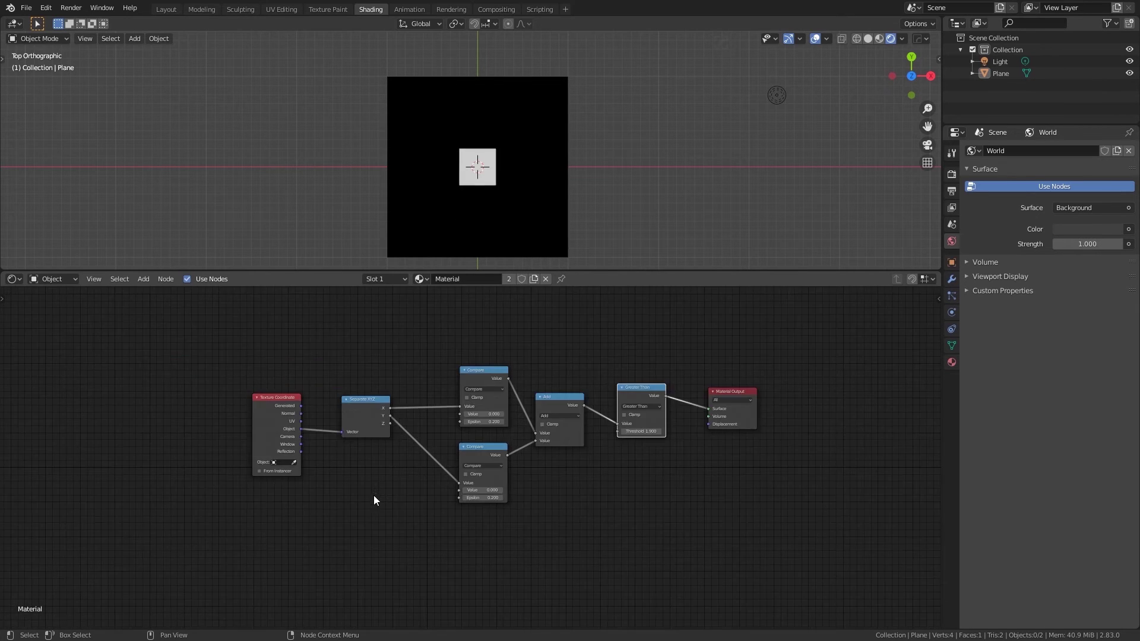
{"action": "scroll", "coordinate": [416, 527], "scroll_direction": "up", "scroll_amount": 2}
Line up Separate XYZ, Material Output and Texture Coordinate in a row and select all nodes.
{"action": "left_click_drag", "start_coordinate": [358, 389], "coordinate": [397, 397]}
{"action": "scroll", "coordinate": [422, 492], "scroll_direction": "down", "scroll_amount": 1}
{"action": "middle_click_drag", "start_coordinate": [422, 491], "coordinate": [389, 471]}
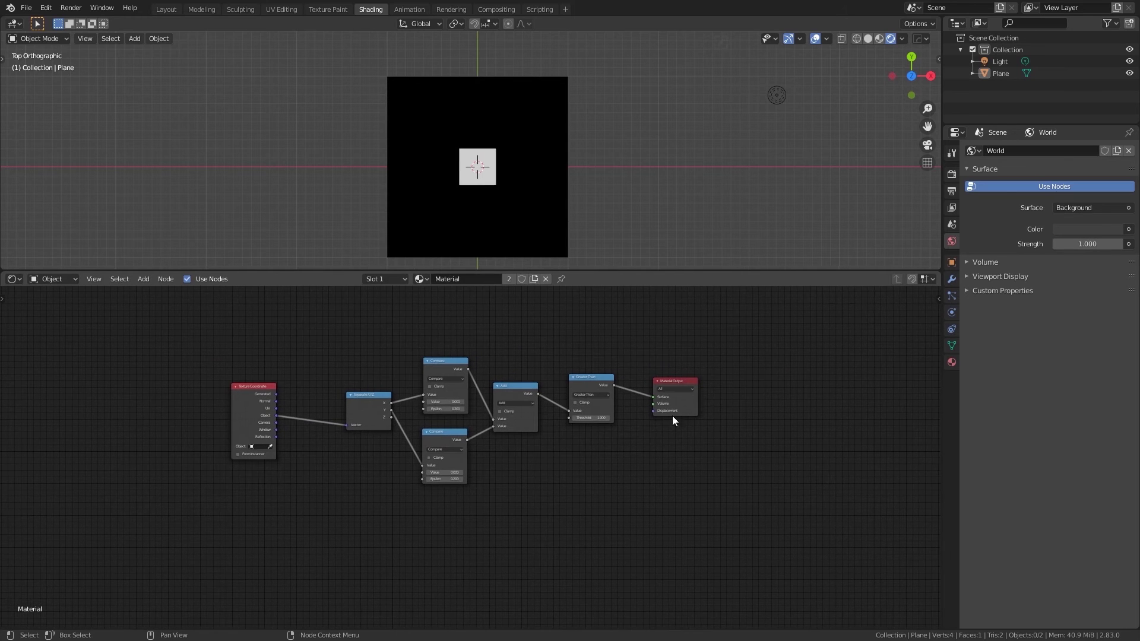
{"action": "left_click_drag", "start_coordinate": [664, 379], "coordinate": [683, 381]}
{"action": "left_click", "coordinate": [610, 478]}
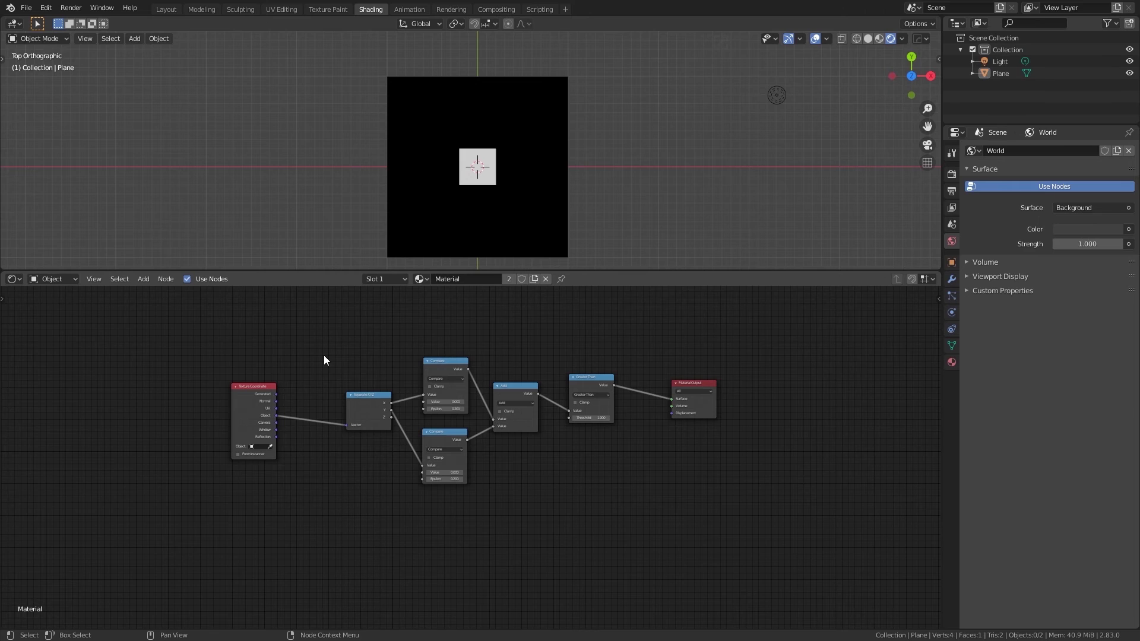
{"action": "left_click_drag", "start_coordinate": [262, 386], "coordinate": [308, 388]}
{"action": "left_click_drag", "start_coordinate": [234, 302], "coordinate": [643, 551]}
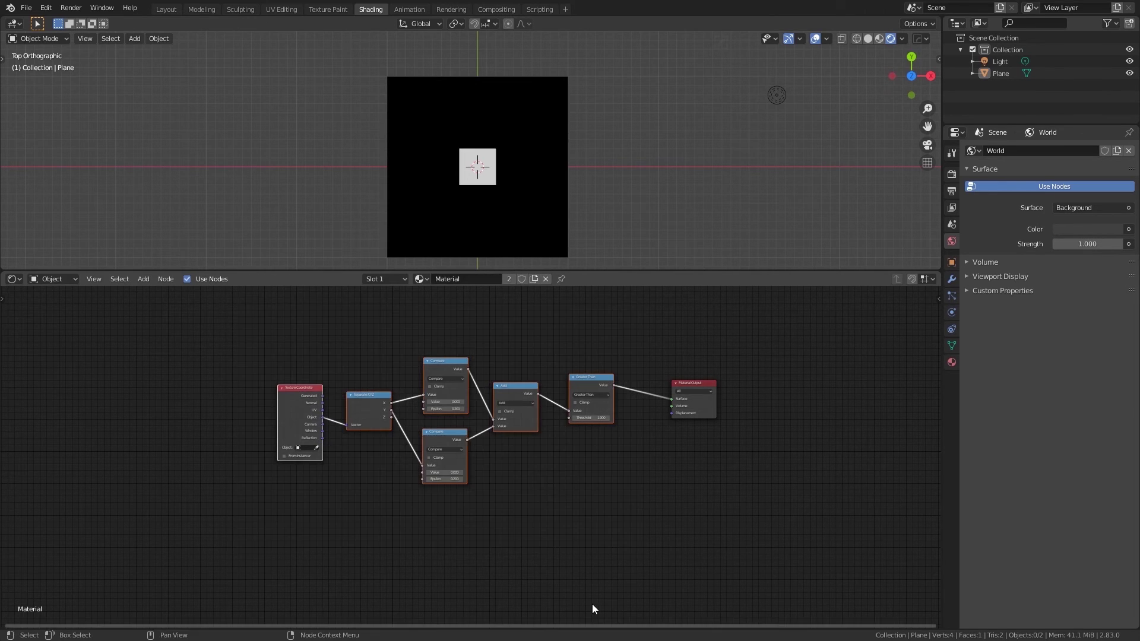
Wrap the selected nodes into a node group with Ctrl+G.
{"action": "key", "text": "ctrl+g"}
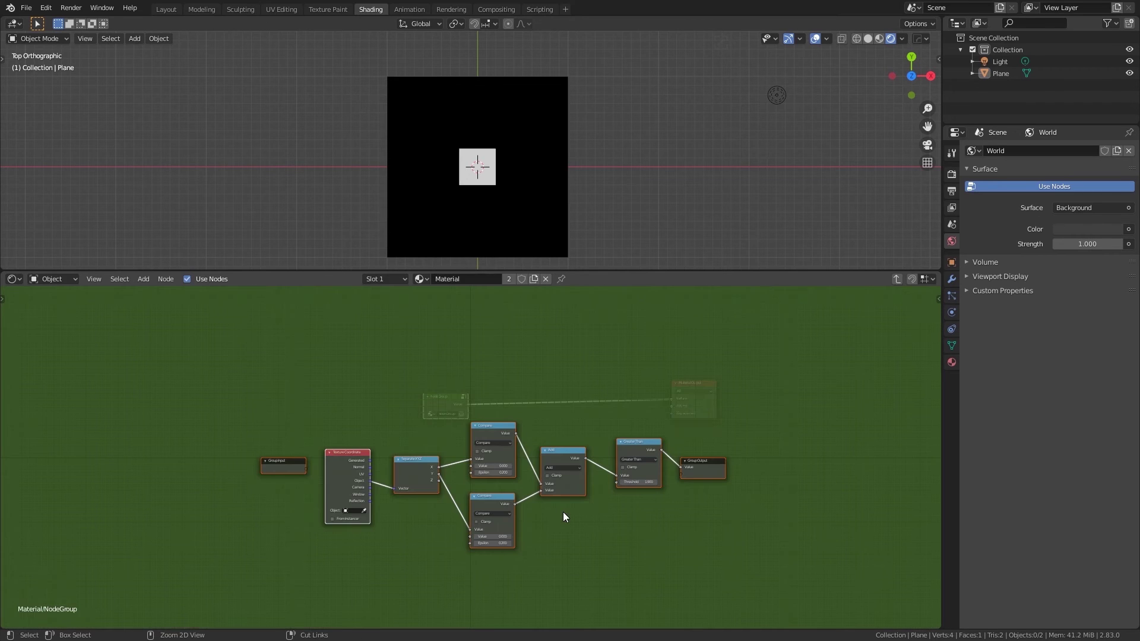
{"action": "scroll", "coordinate": [600, 525], "scroll_direction": "up", "scroll_amount": 2}
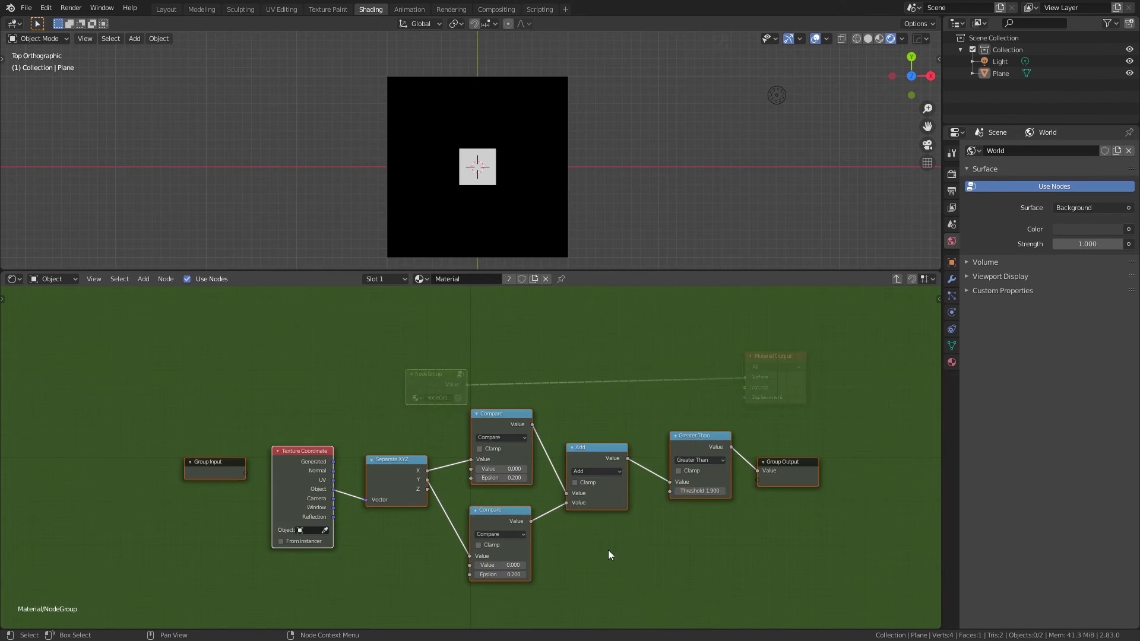
{"action": "middle_click_drag", "start_coordinate": [608, 550], "coordinate": [564, 467]}
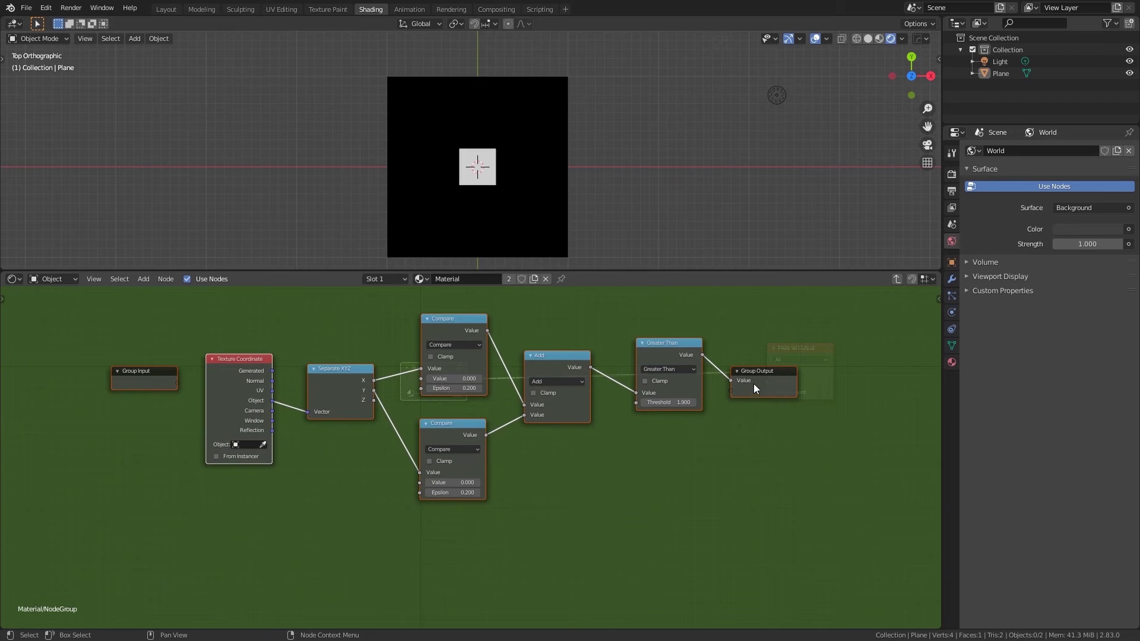
Place Group Input below Texture Coordinate and feed the upper Compare's Value from it.
{"action": "left_click_drag", "start_coordinate": [756, 373], "coordinate": [793, 367]}
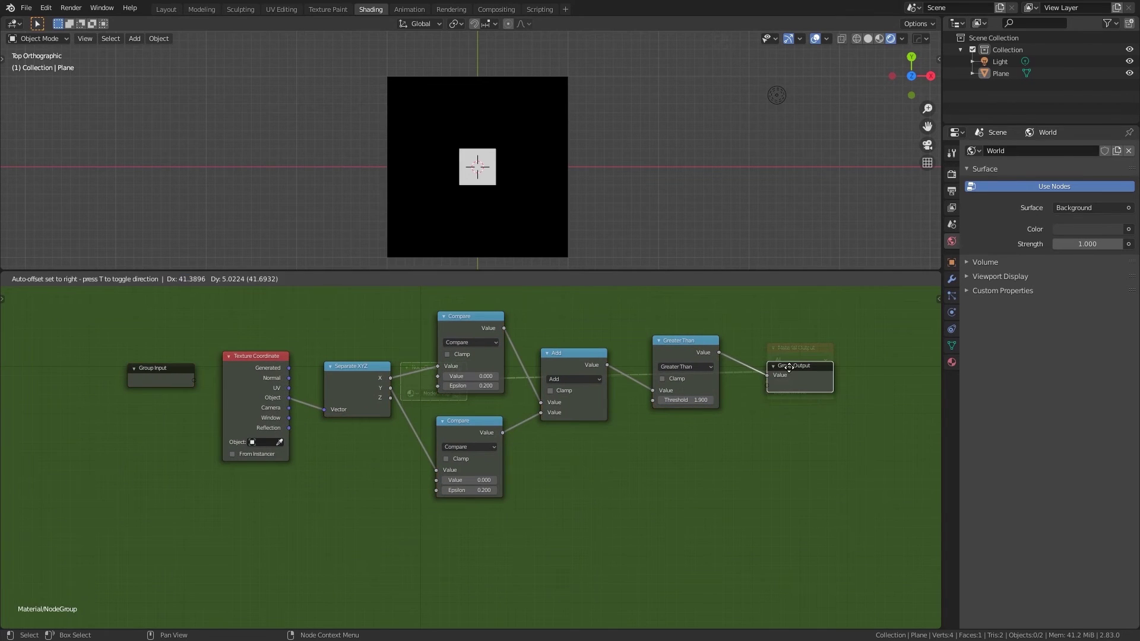
{"action": "left_click", "coordinate": [177, 369]}
{"action": "left_click_drag", "start_coordinate": [177, 369], "coordinate": [153, 369]}
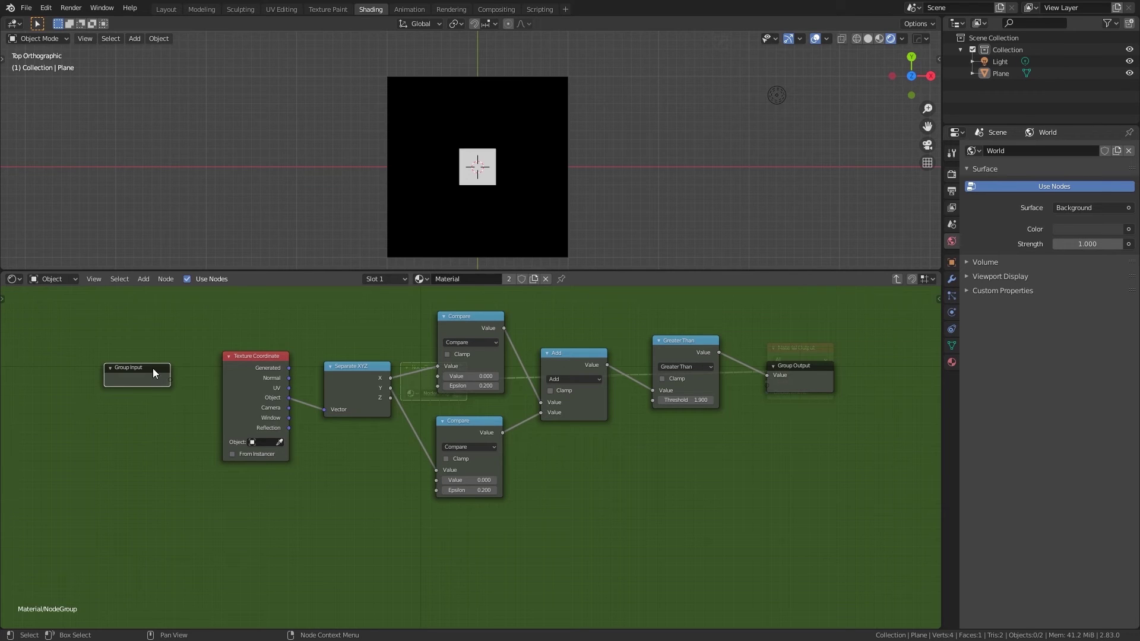
{"action": "left_click_drag", "start_coordinate": [152, 368], "coordinate": [159, 488]}
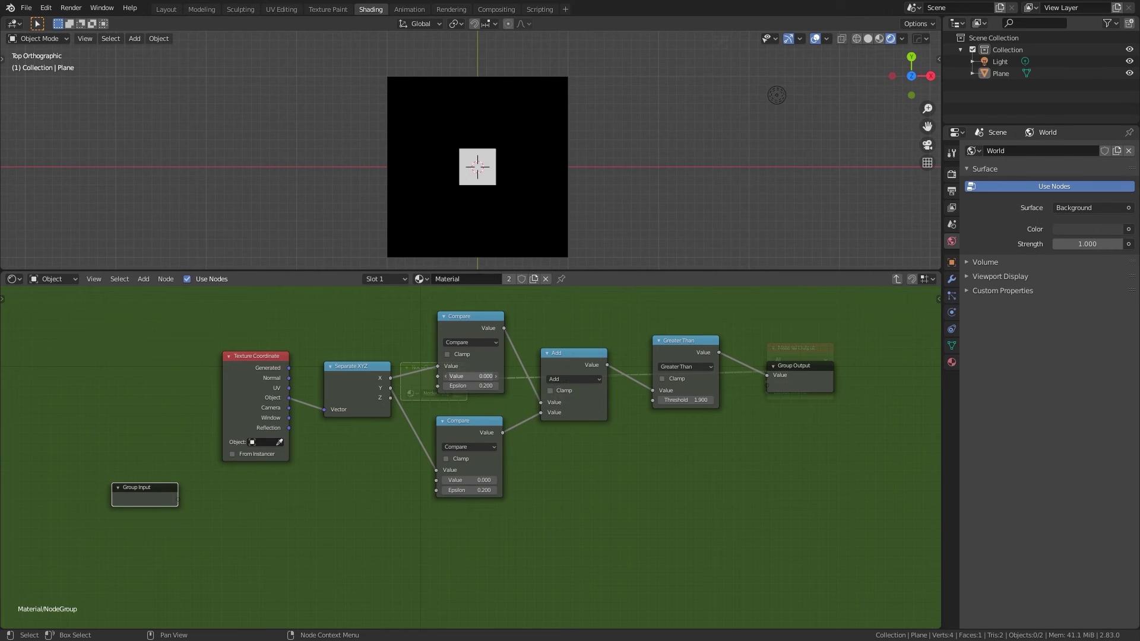
{"action": "left_click_drag", "start_coordinate": [470, 375], "coordinate": [178, 500]}
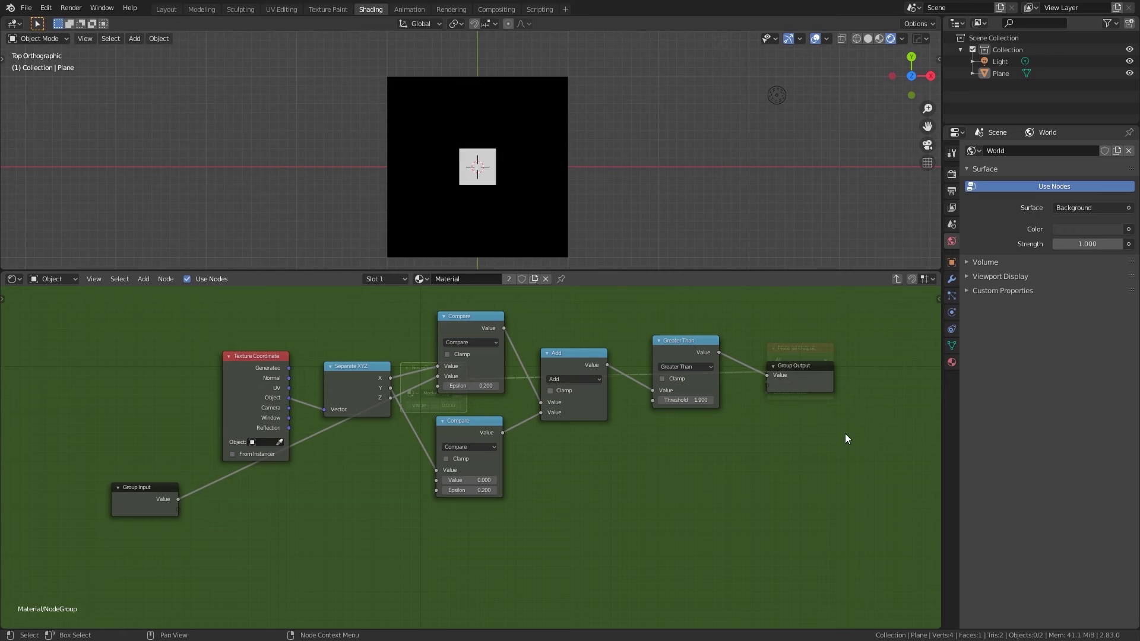
Rename the first group input to Move H with min -0.8 and max 0.8.
{"action": "key", "text": "n"}
{"action": "left_click", "coordinate": [843, 326]}
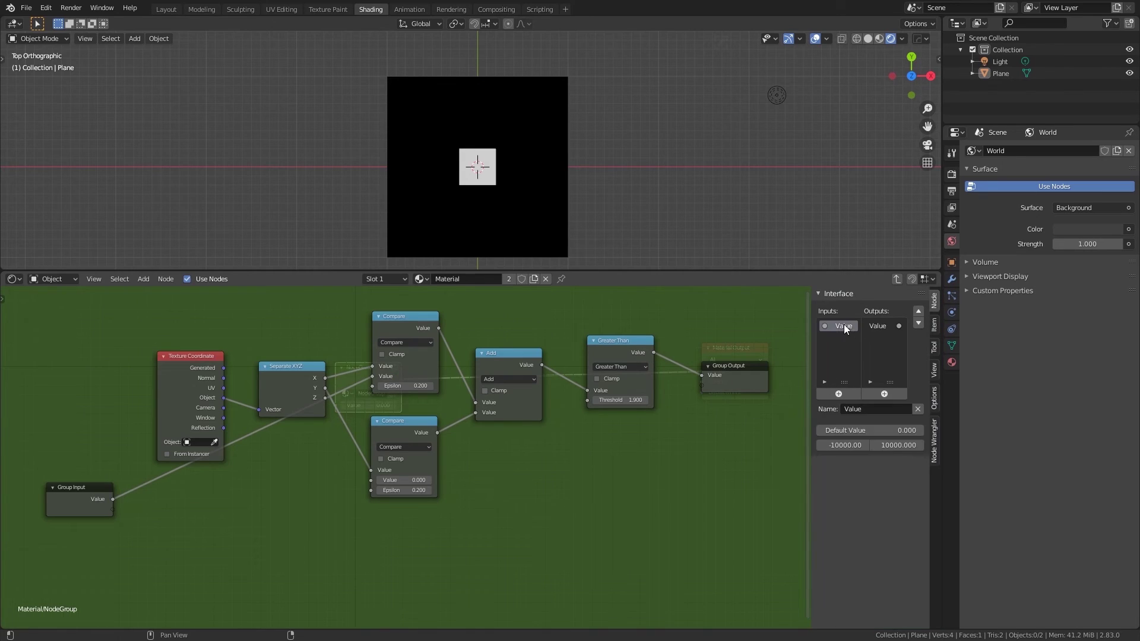
{"action": "left_click", "coordinate": [868, 408]}
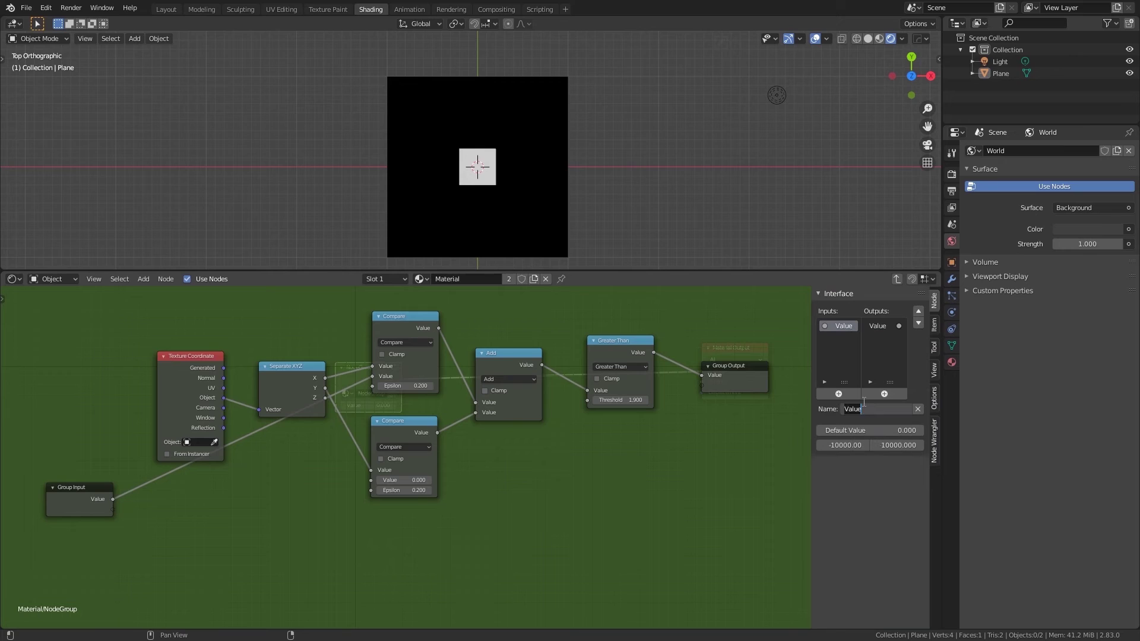
{"action": "type", "text": "Move H"}
{"action": "key", "text": "Return"}
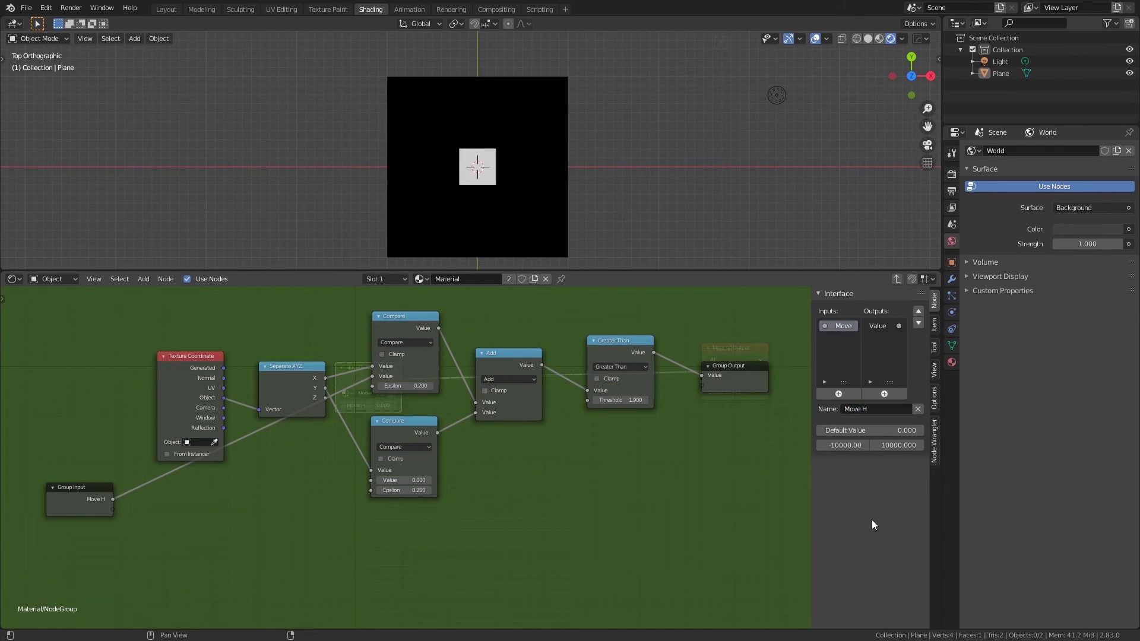
{"action": "left_click", "coordinate": [862, 447]}
{"action": "type", "text": "-0.8"}
{"action": "key", "text": "Return"}
{"action": "left_click", "coordinate": [902, 445]}
{"action": "type", "text": "0.8"}
{"action": "key", "text": "Return"}
Link the lower Compare's Value to a new input named Move V, range -0.8 to 0.8.
{"action": "left_click_drag", "start_coordinate": [102, 489], "coordinate": [127, 517]}
{"action": "middle_click_drag", "start_coordinate": [152, 532], "coordinate": [213, 497]}
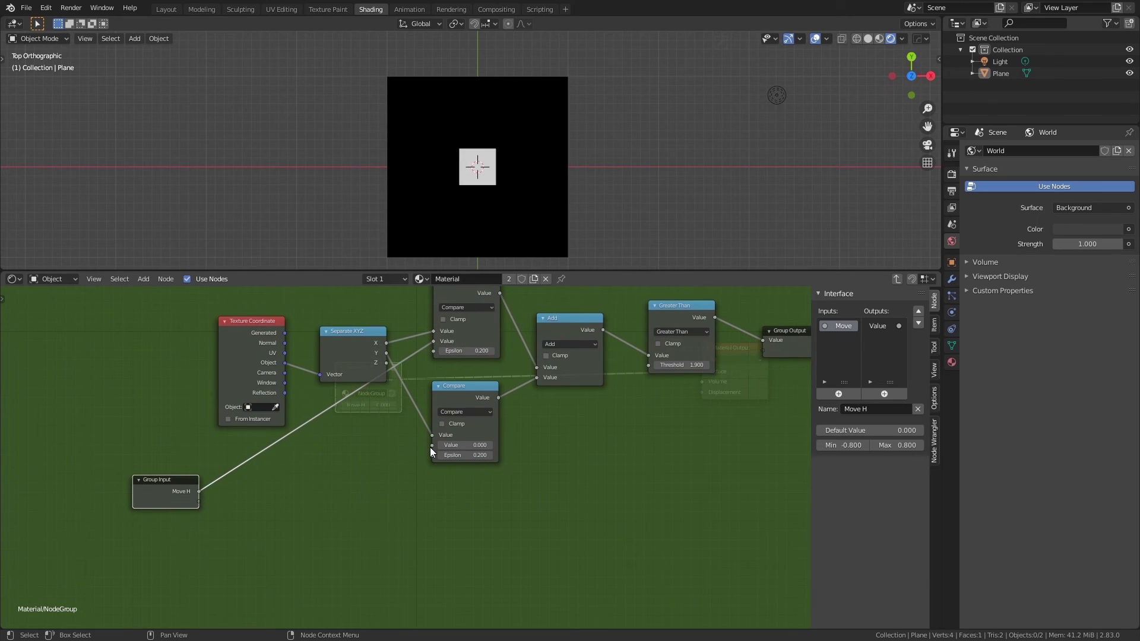
{"action": "left_click_drag", "start_coordinate": [431, 445], "coordinate": [201, 502]}
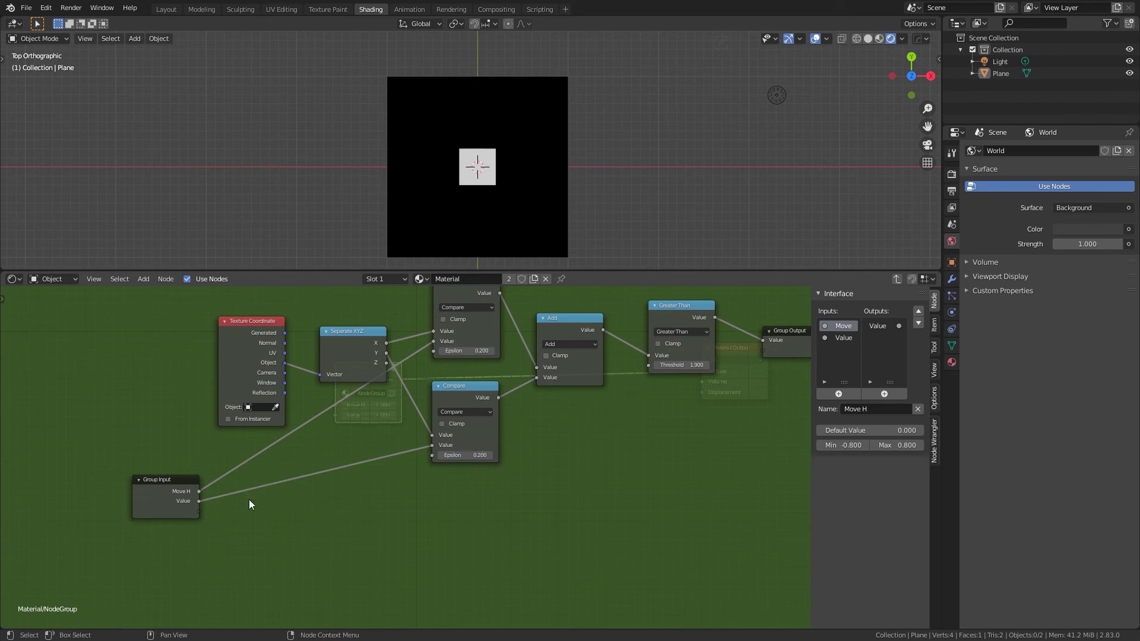
{"action": "left_click", "coordinate": [843, 338]}
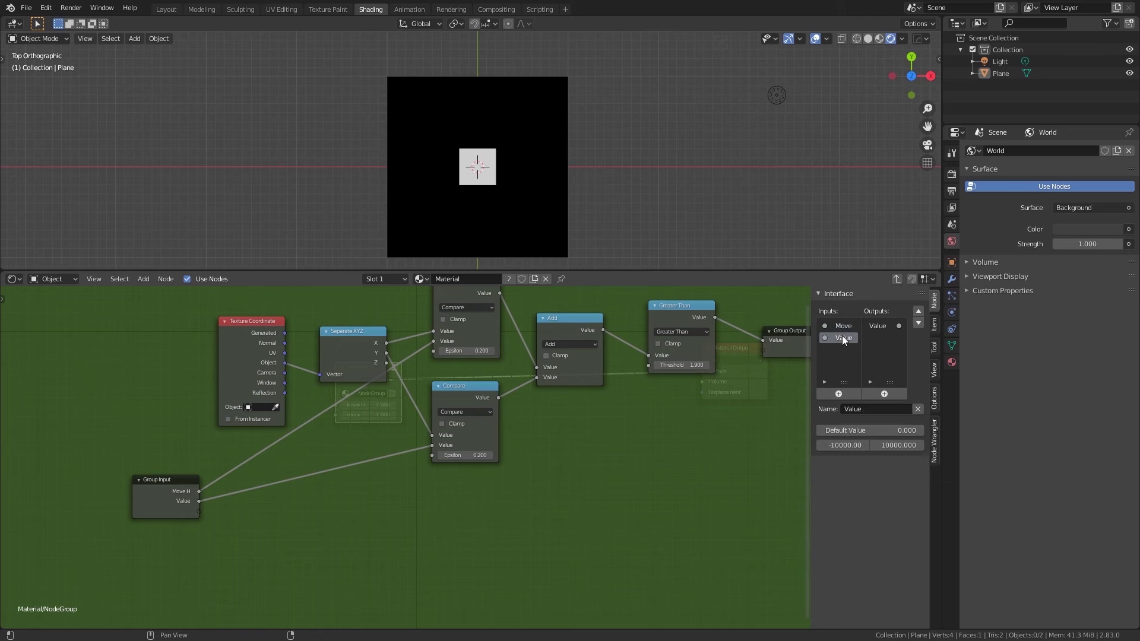
{"action": "left_click", "coordinate": [856, 411]}
{"action": "type", "text": "Move V"}
{"action": "key", "text": "Return"}
{"action": "left_click", "coordinate": [857, 445]}
{"action": "key", "text": "BackSpace"}
{"action": "type", "text": "-0.8"}
{"action": "key", "text": "Return"}
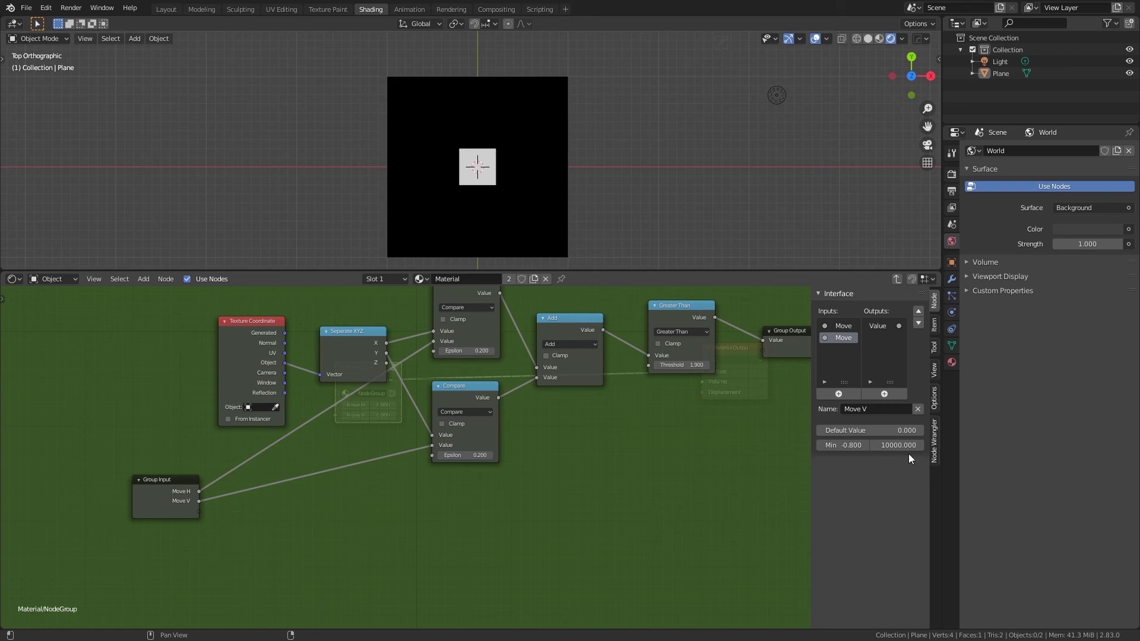
{"action": "type", "text": "0.8"}
{"action": "key", "text": "Return"}
{"action": "left_click", "coordinate": [897, 279]}
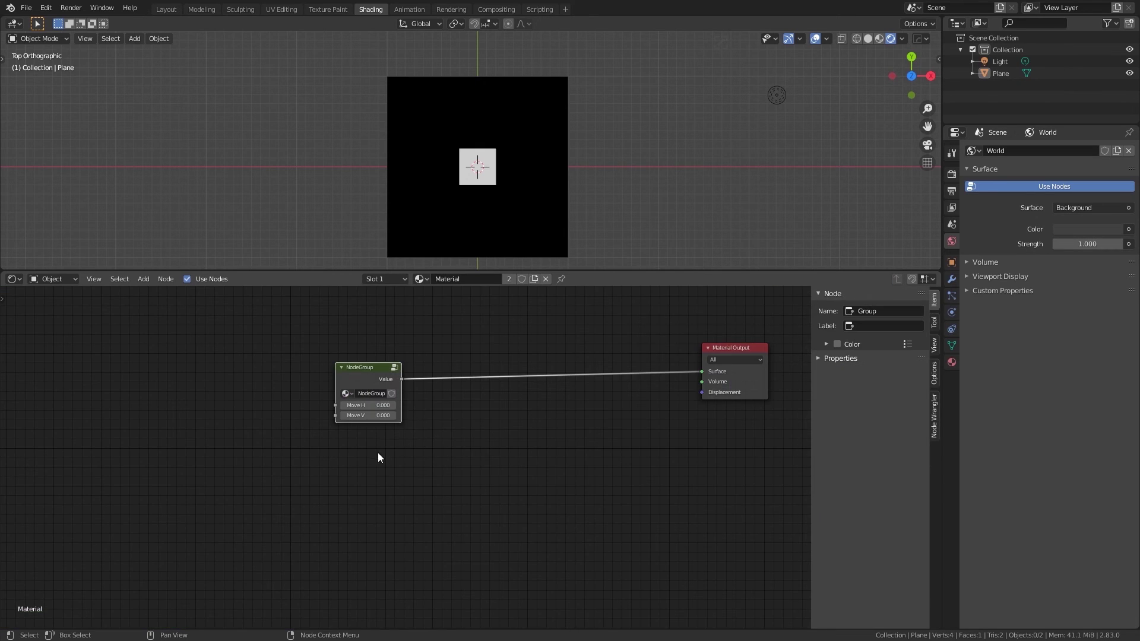
{"action": "mouse_move", "coordinate": [374, 405]}
{"action": "left_mouse_down"}
{"action": "mouse_move", "coordinate": [332, 405]}
{"action": "mouse_move", "coordinate": [397, 415]}
{"action": "mouse_move", "coordinate": [380, 416]}
{"action": "left_mouse_up"}
{"action": "left_click", "coordinate": [380, 405]}
{"action": "key", "text": "BackSpace"}
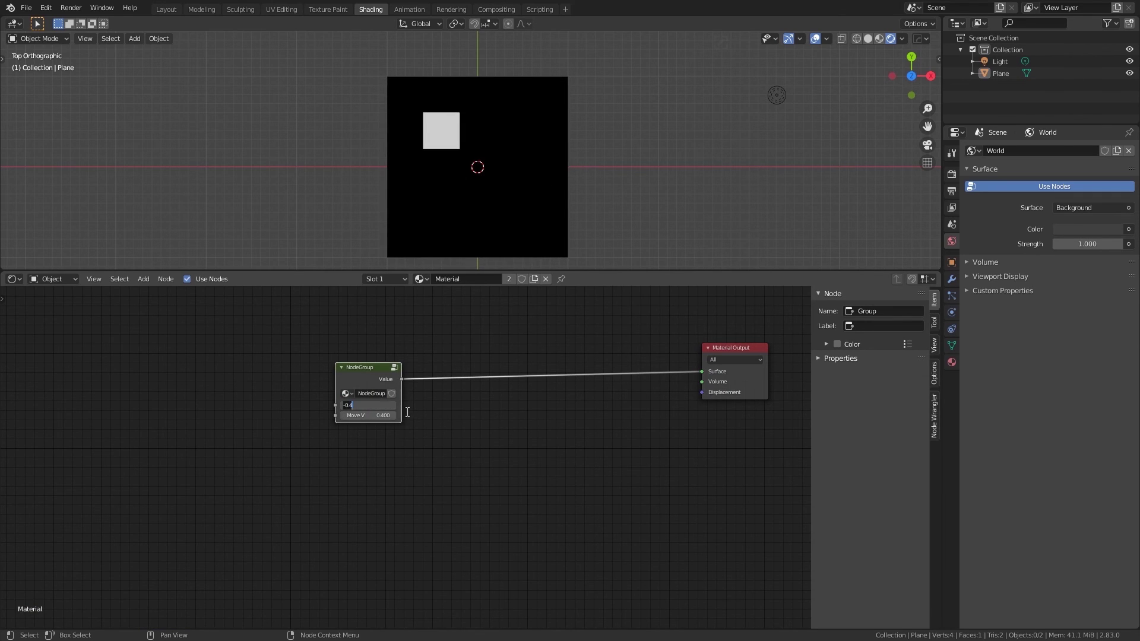
{"action": "type", "text": "0"}
{"action": "key", "text": "Return"}
{"action": "key", "text": "BackSpace"}
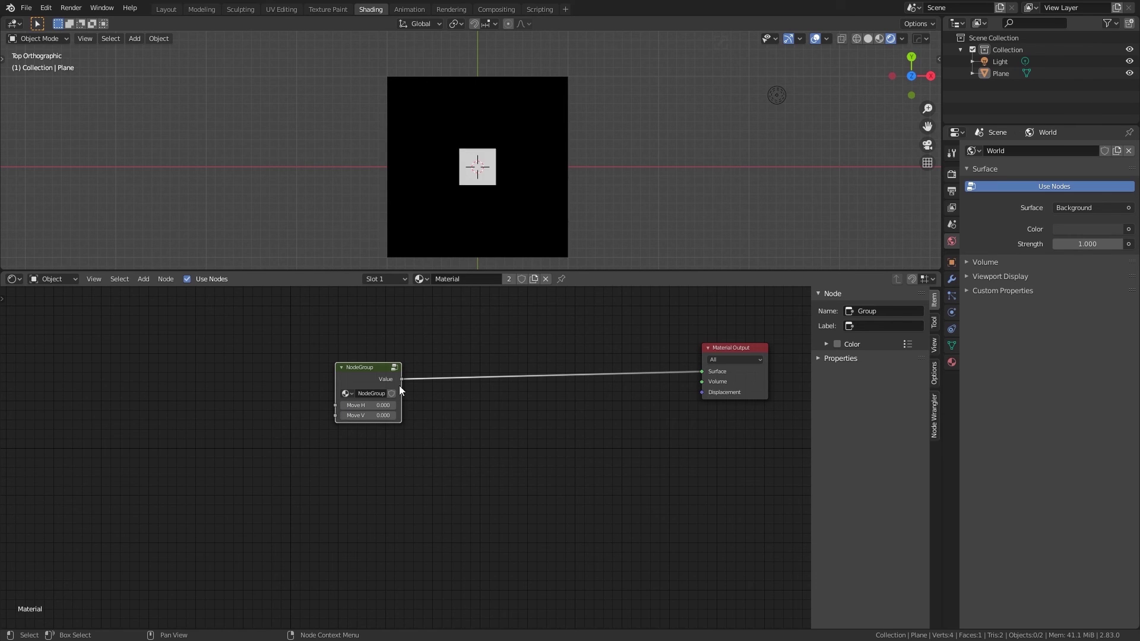
{"action": "key", "text": "Tab"}
Rearrange Greater Than, Group Input, Texture Coordinate and Separate XYZ nodes.
{"action": "scroll", "coordinate": [469, 510], "scroll_direction": "down", "scroll_amount": 2}
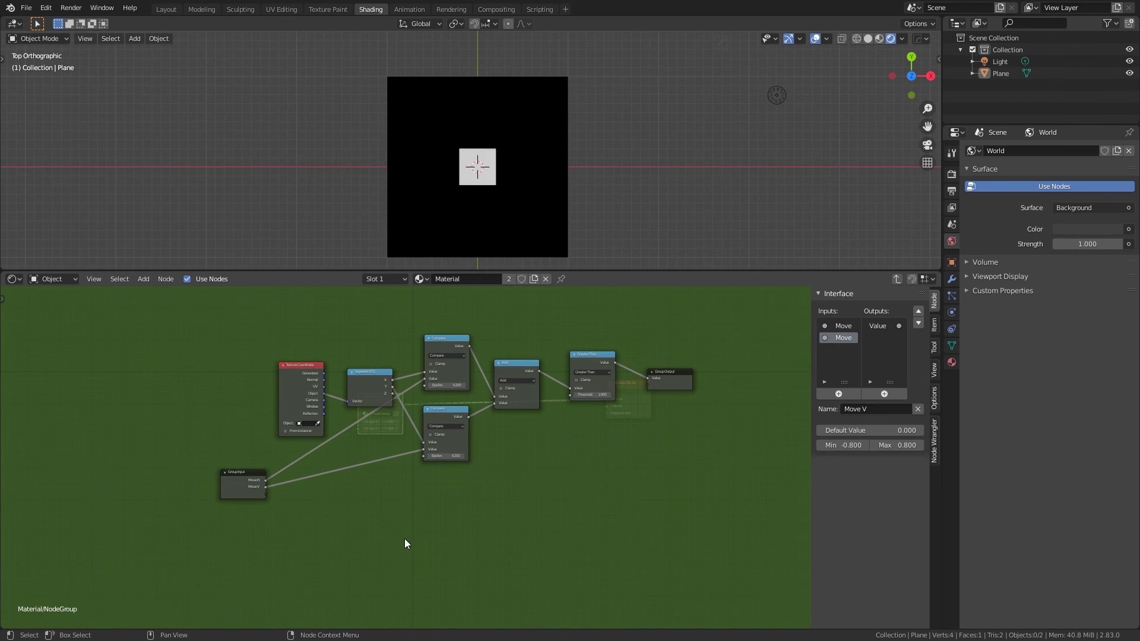
{"action": "scroll", "coordinate": [403, 506], "scroll_direction": "up", "scroll_amount": 2}
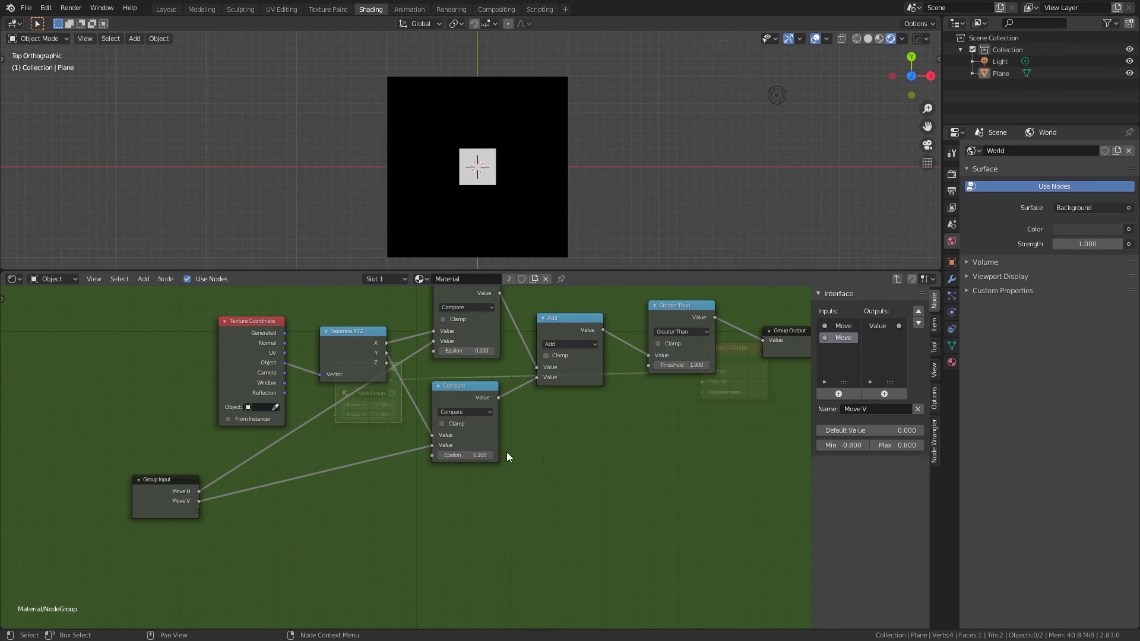
{"action": "left_click_drag", "start_coordinate": [671, 309], "coordinate": [670, 317]}
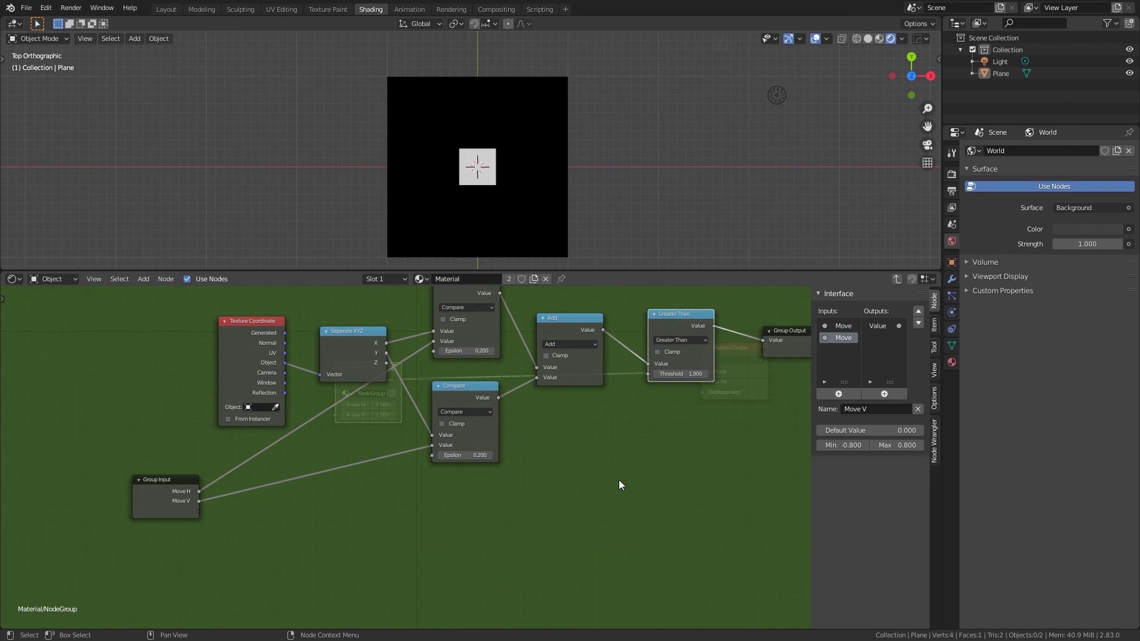
{"action": "left_click_drag", "start_coordinate": [184, 479], "coordinate": [328, 479]}
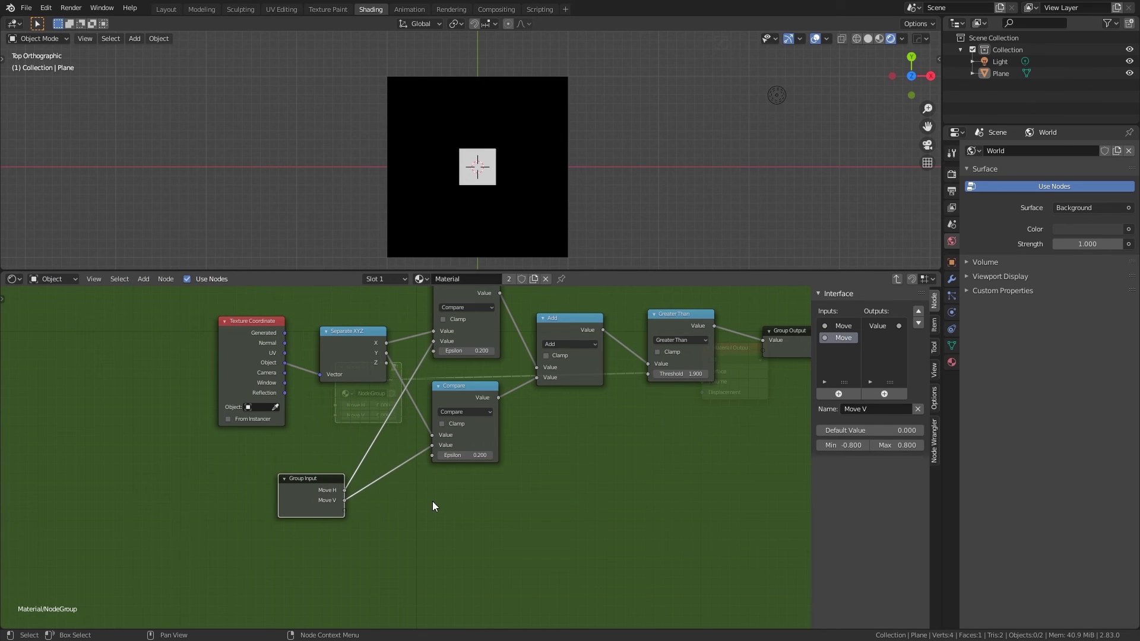
{"action": "scroll", "coordinate": [495, 525], "scroll_direction": "down", "scroll_amount": 2}
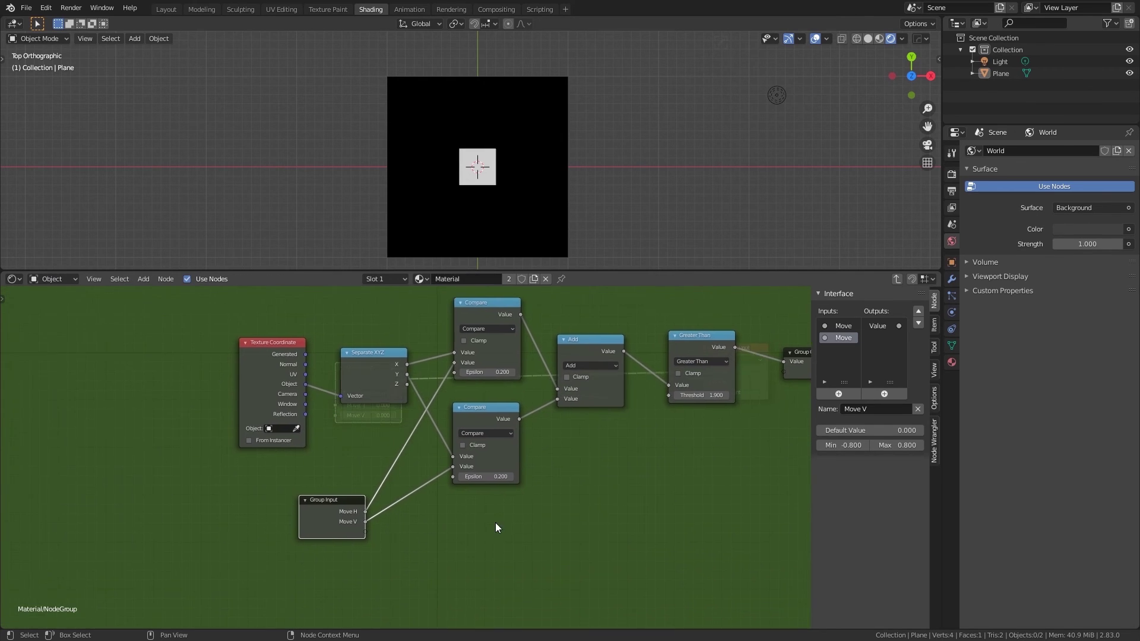
{"action": "left_click_drag", "start_coordinate": [305, 365], "coordinate": [260, 368]}
{"action": "left_click_drag", "start_coordinate": [375, 376], "coordinate": [354, 371]}
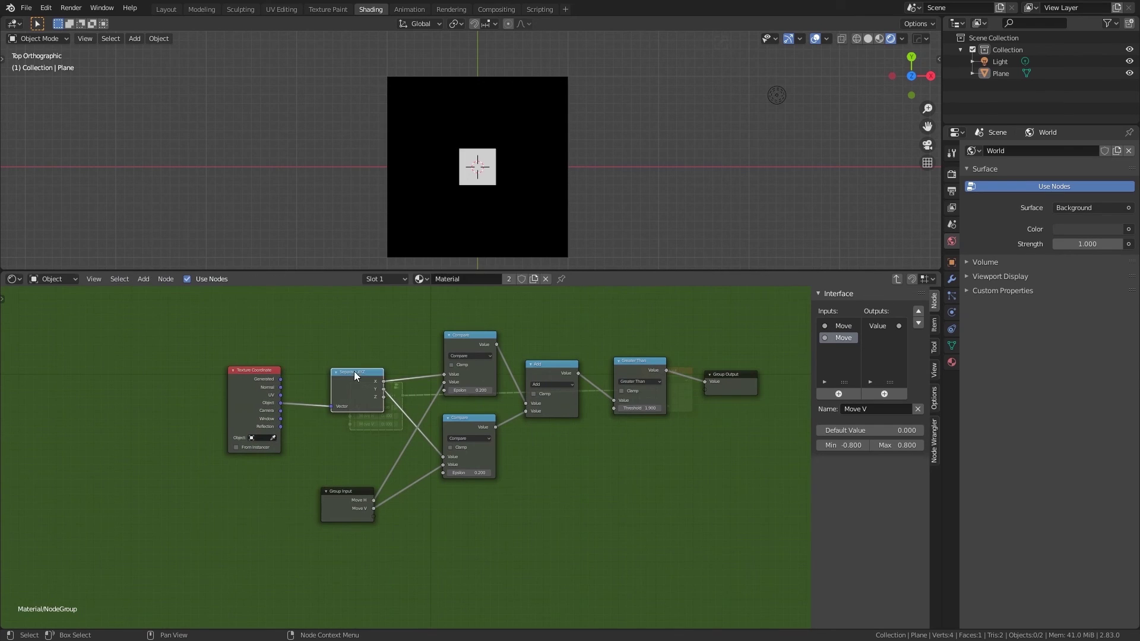
Try top Compare Epsilon values like 0.300 and 0.470 while repositioning Group Input.
{"action": "left_click", "coordinate": [489, 390]}
{"action": "left_click", "coordinate": [451, 391]}
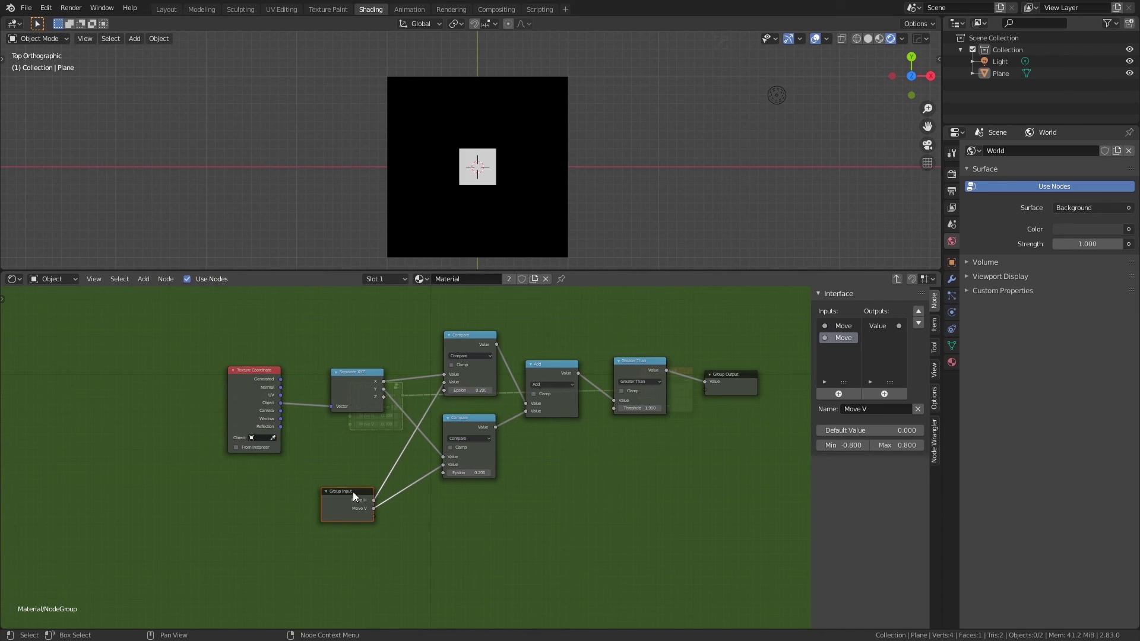
{"action": "left_click_drag", "start_coordinate": [352, 492], "coordinate": [283, 484]}
{"action": "middle_click_drag", "start_coordinate": [360, 519], "coordinate": [420, 457]}
{"action": "scroll", "coordinate": [427, 458], "scroll_direction": "up", "scroll_amount": 2}
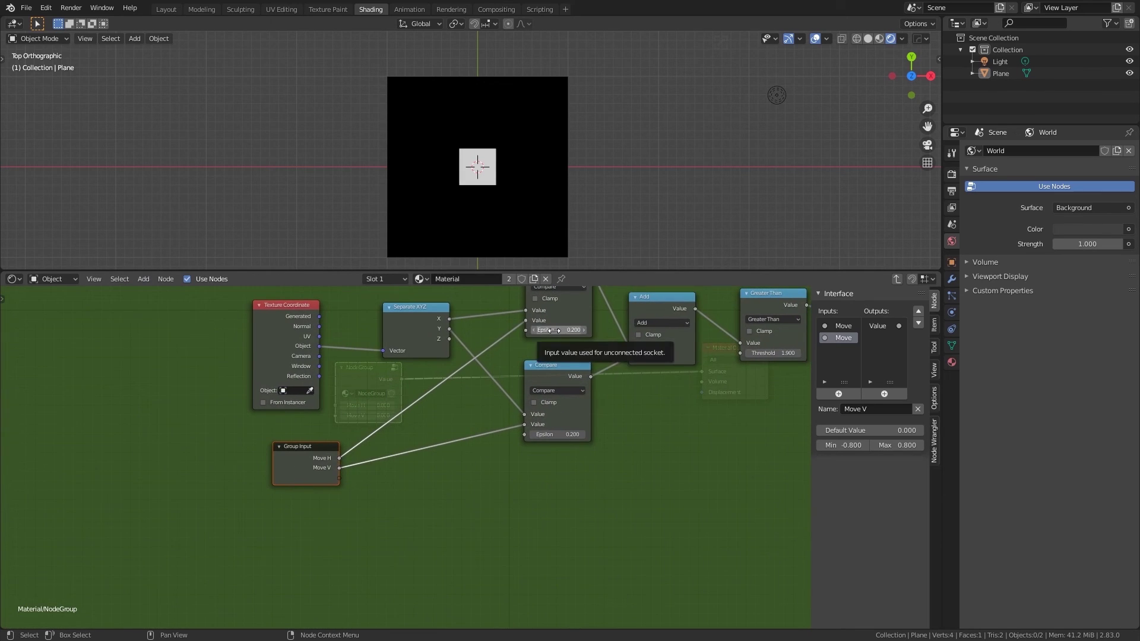
{"action": "left_click_drag", "start_coordinate": [553, 330], "coordinate": [626, 330]}
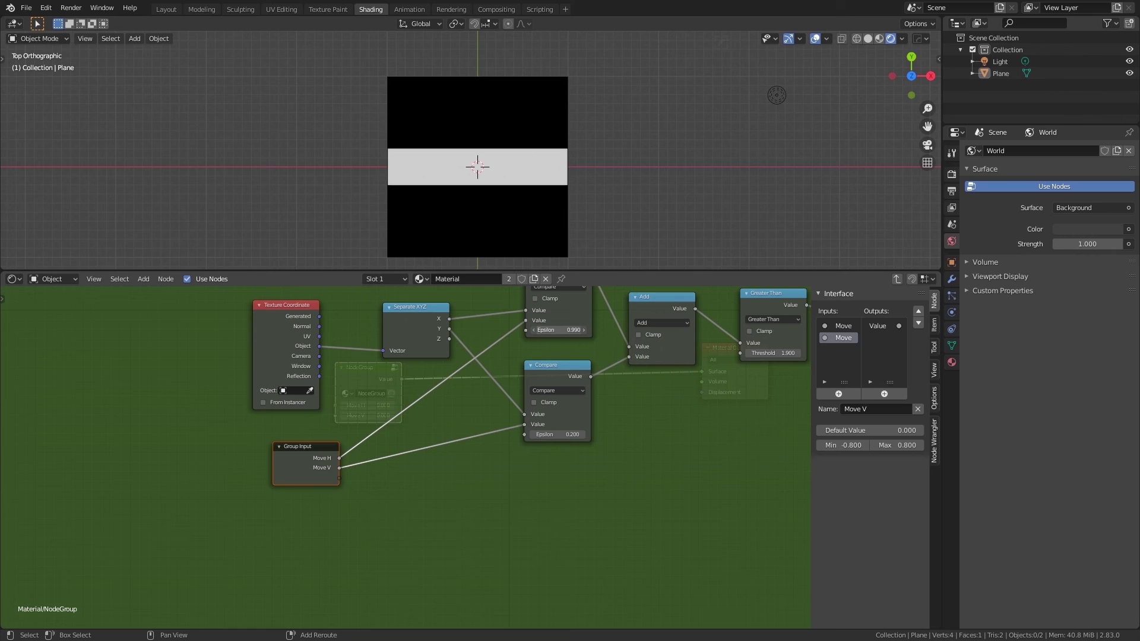
{"action": "left_click_drag", "start_coordinate": [626, 330], "coordinate": [553, 331]}
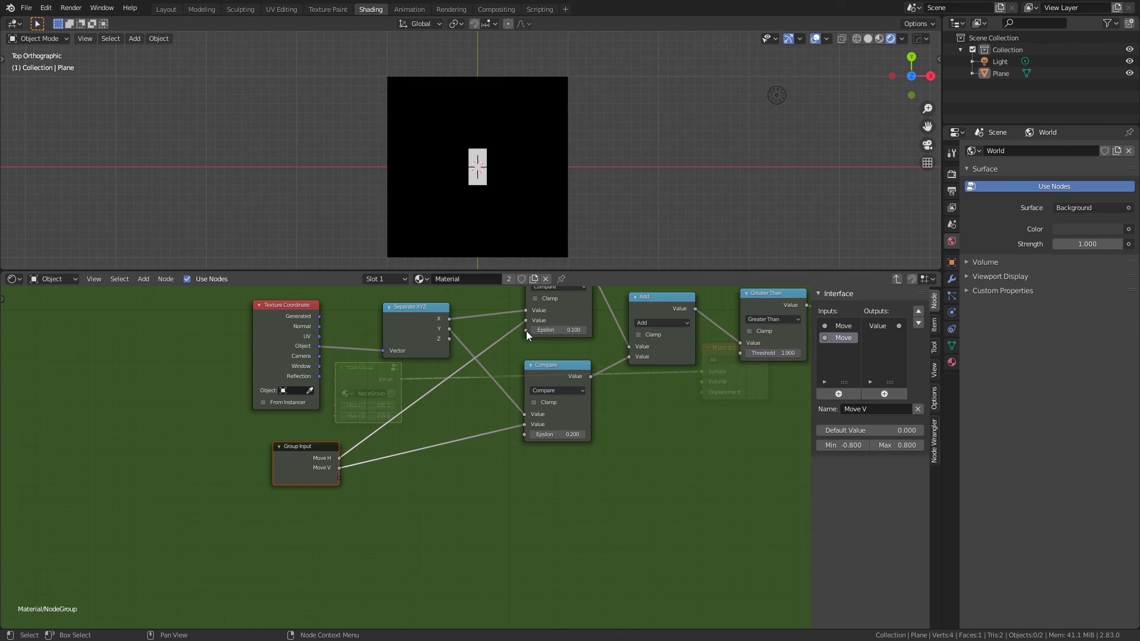
Set the upper Compare Epsilon to 0.200 and drag its socket toward Group Input.
{"action": "left_click", "coordinate": [569, 330]}
{"action": "type", "text": "0.2"}
{"action": "key", "text": "Return"}
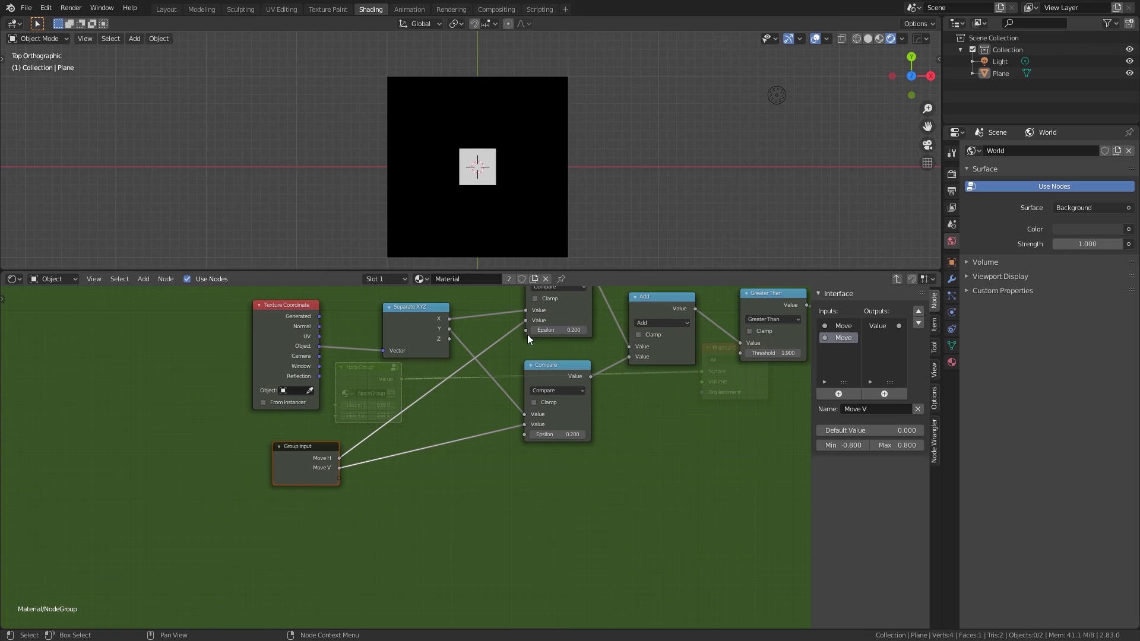
{"action": "left_click_drag", "start_coordinate": [525, 330], "coordinate": [343, 473]}
Expose Epsilon as a group input and rename it Size.
{"action": "left_click_drag", "start_coordinate": [338, 478], "coordinate": [338, 478]}
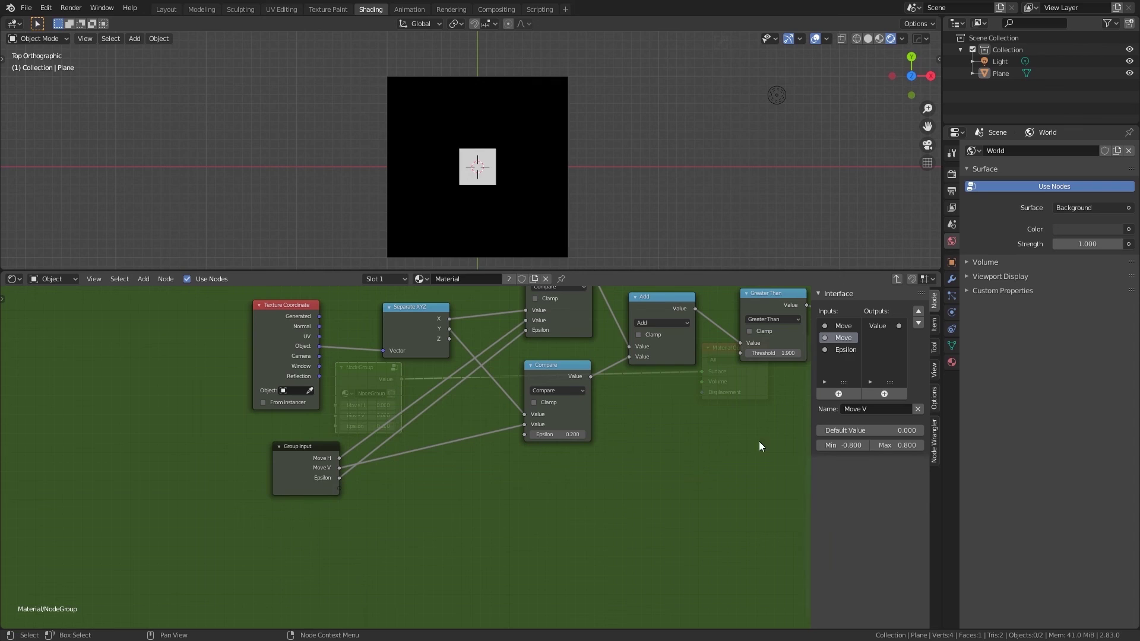
{"action": "left_click", "coordinate": [842, 349]}
{"action": "left_click", "coordinate": [863, 409]}
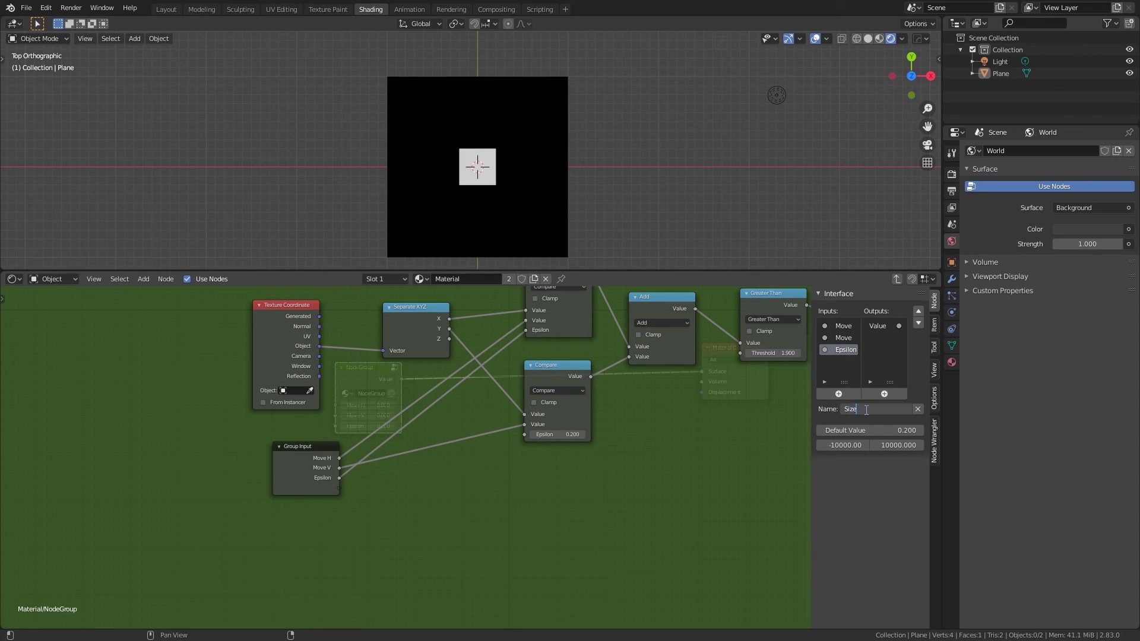
{"action": "key", "text": "Return"}
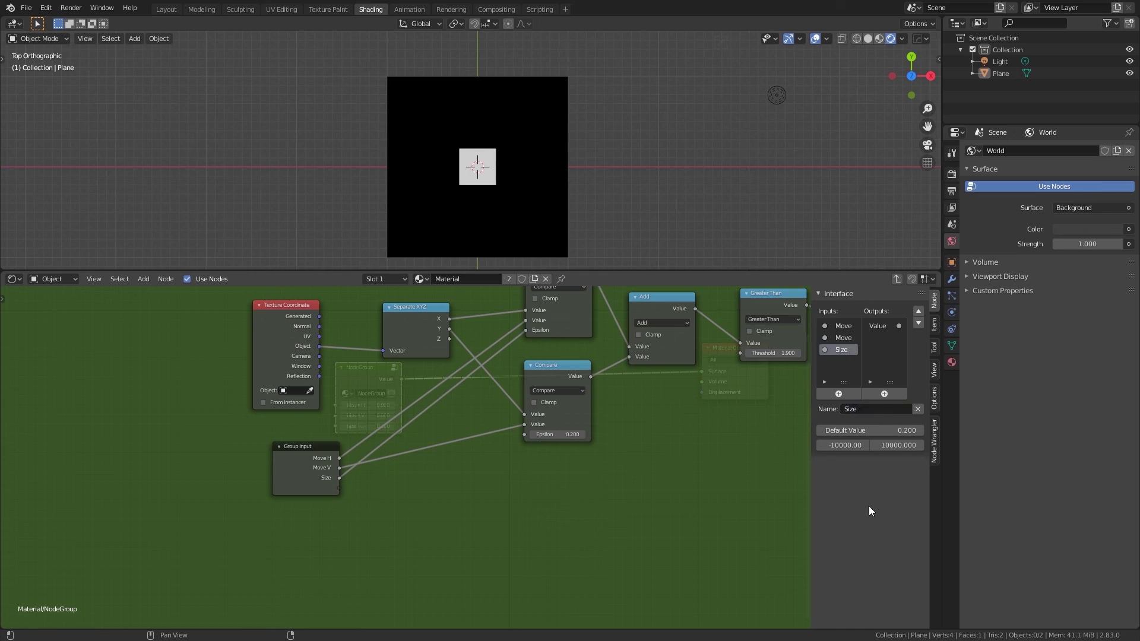
{"action": "left_click", "coordinate": [882, 430]}
{"action": "key", "text": "Tab"}
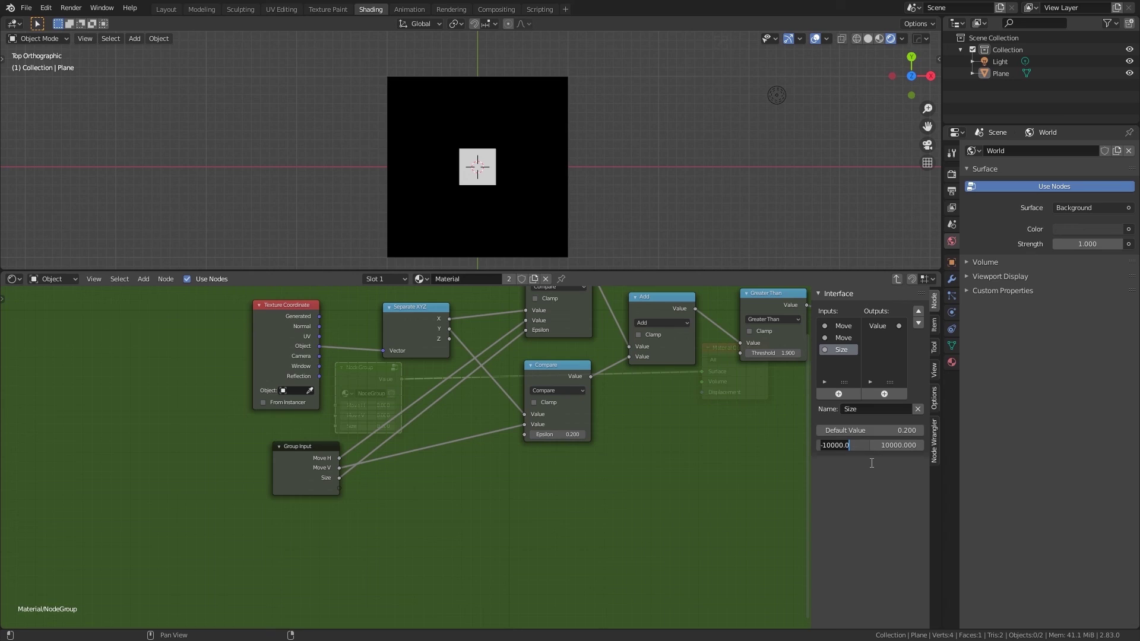
Give Size a minimum of 0.1, link it to the lower Compare's Epsilon, and exit the group.
{"action": "type", "text": "0.1"}
{"action": "key", "text": "Return"}
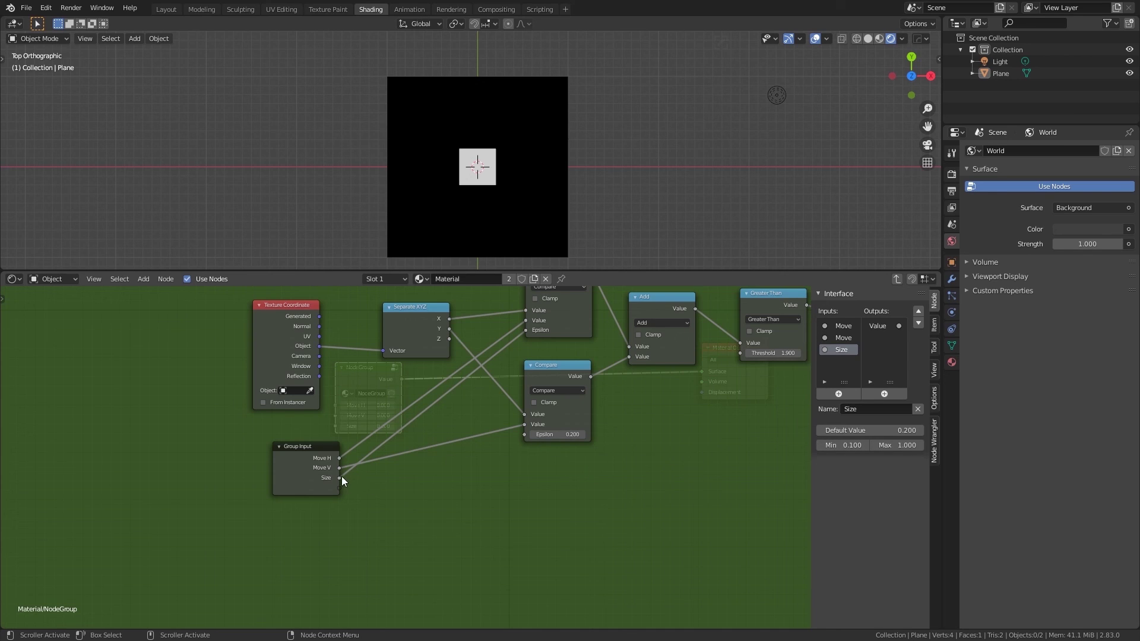
{"action": "left_click_drag", "start_coordinate": [338, 480], "coordinate": [526, 433]}
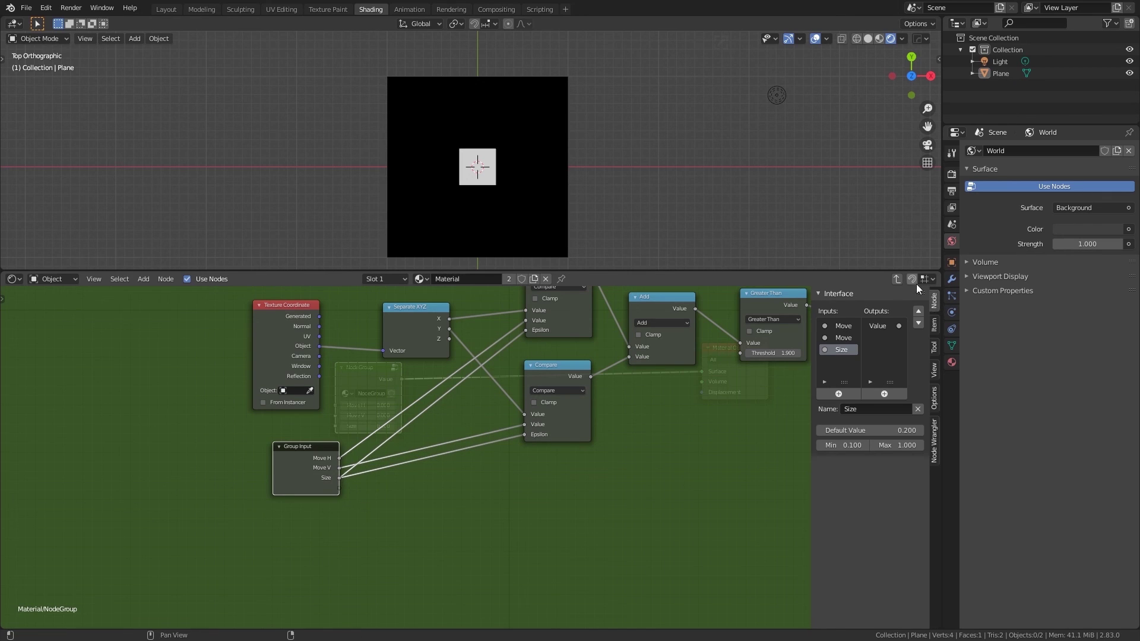
{"action": "left_click", "coordinate": [897, 279]}
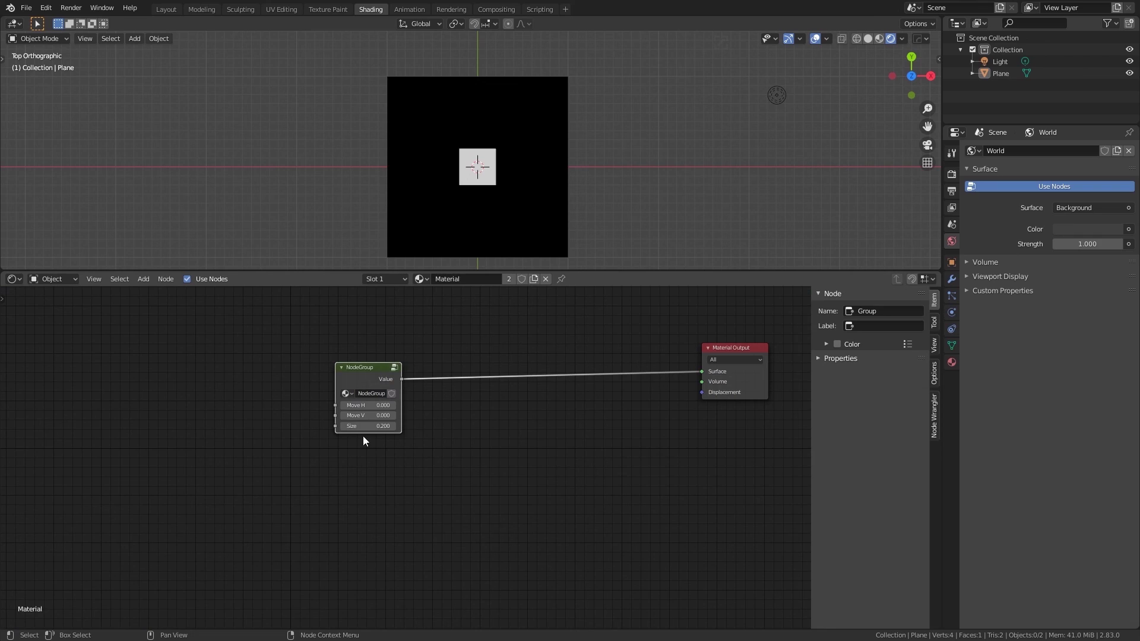
Lower the NodeGroup Size to 0.100, then nudge the Group Input node inside the group and return to the material tree.
{"action": "mouse_move", "coordinate": [365, 426]}
{"action": "left_mouse_down"}
{"action": "mouse_move", "coordinate": [428, 426]}
{"action": "mouse_move", "coordinate": [359, 426]}
{"action": "left_mouse_up"}
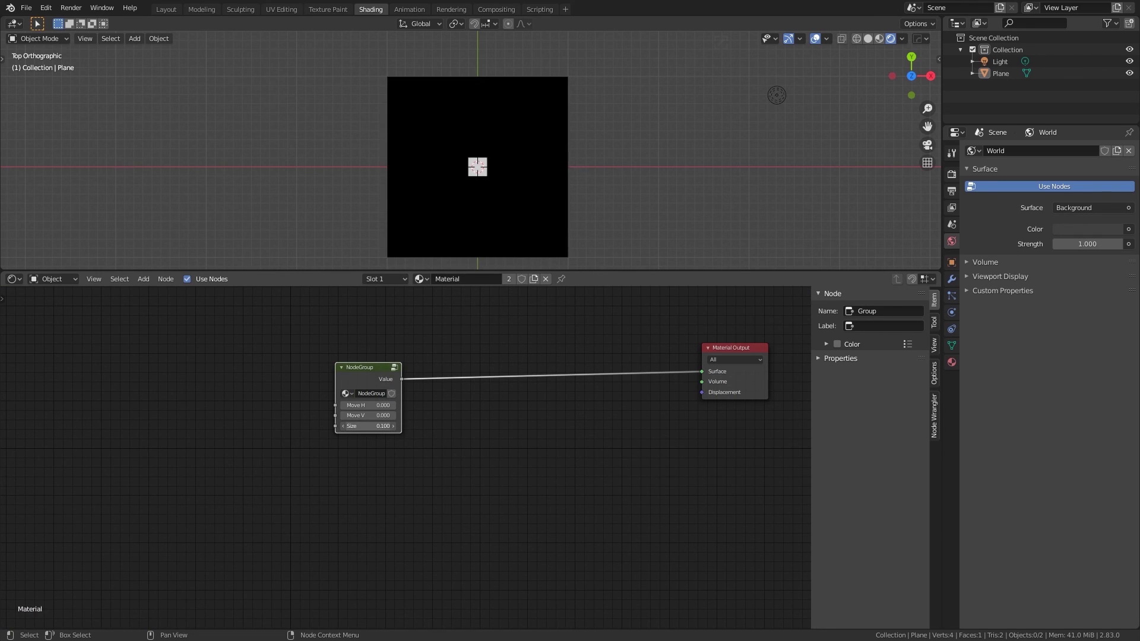
{"action": "left_click", "coordinate": [394, 367]}
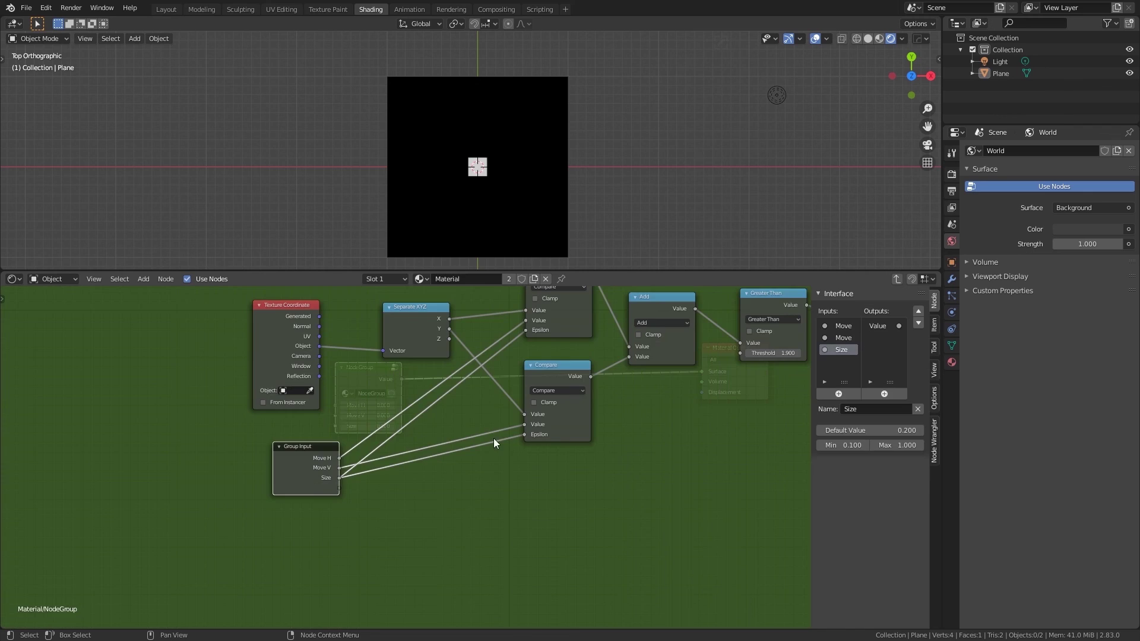
{"action": "left_click_drag", "start_coordinate": [340, 453], "coordinate": [325, 441]}
{"action": "scroll", "coordinate": [472, 494], "scroll_direction": "down", "scroll_amount": 1}
{"action": "scroll", "coordinate": [477, 491], "scroll_direction": "down", "scroll_amount": 1}
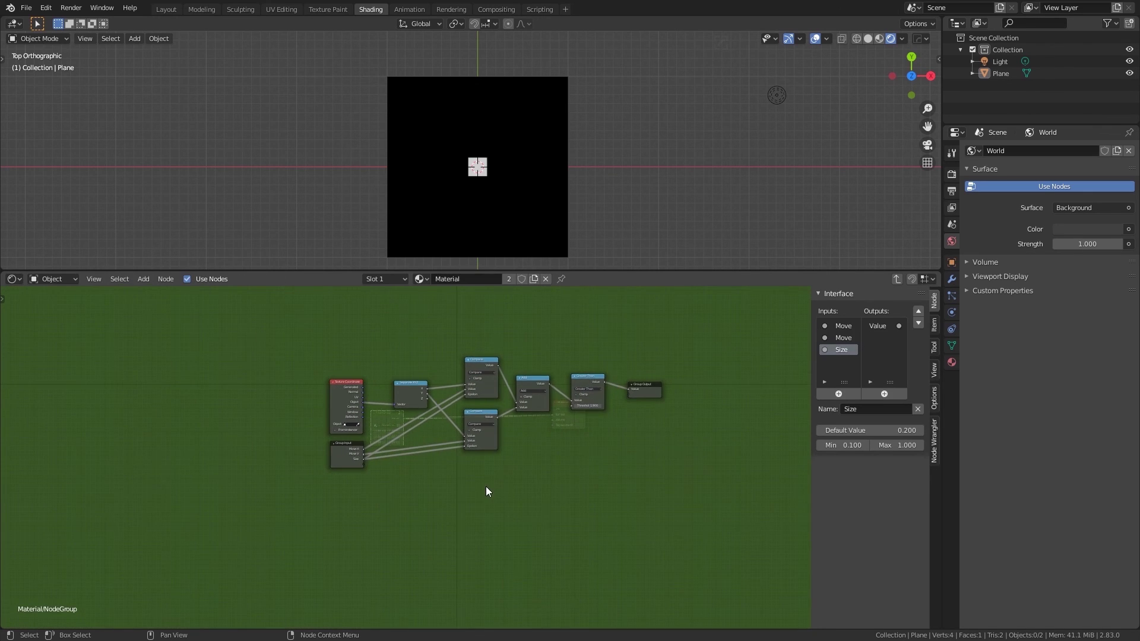
{"action": "scroll", "coordinate": [641, 419], "scroll_direction": "up", "scroll_amount": 3}
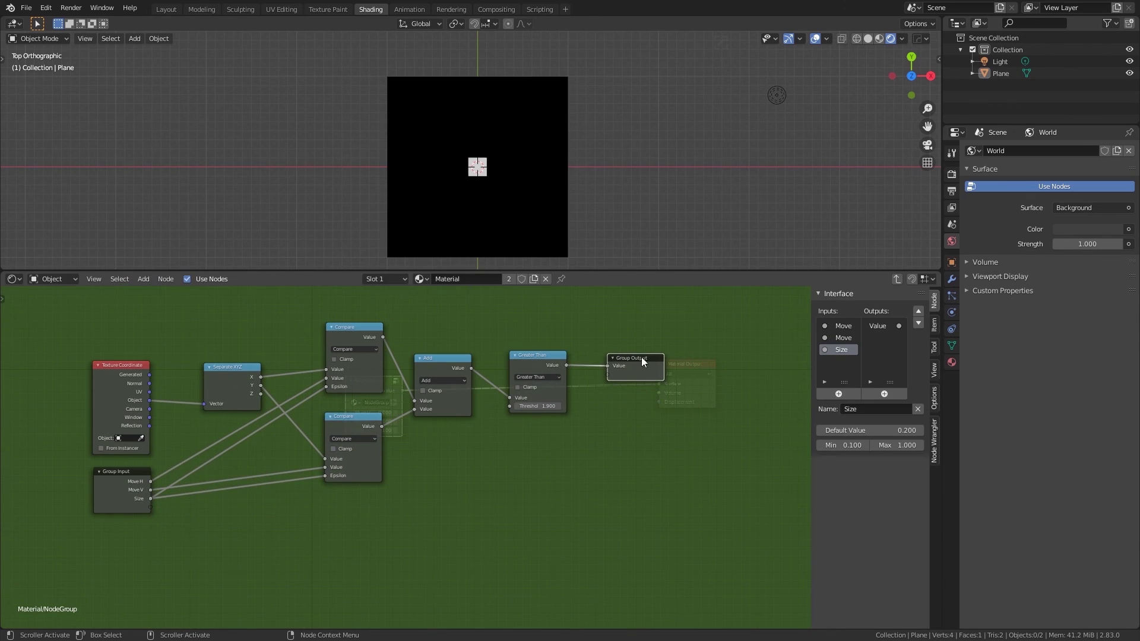
{"action": "left_click", "coordinate": [897, 279]}
{"action": "scroll", "coordinate": [474, 465], "scroll_direction": "up", "scroll_amount": 2}
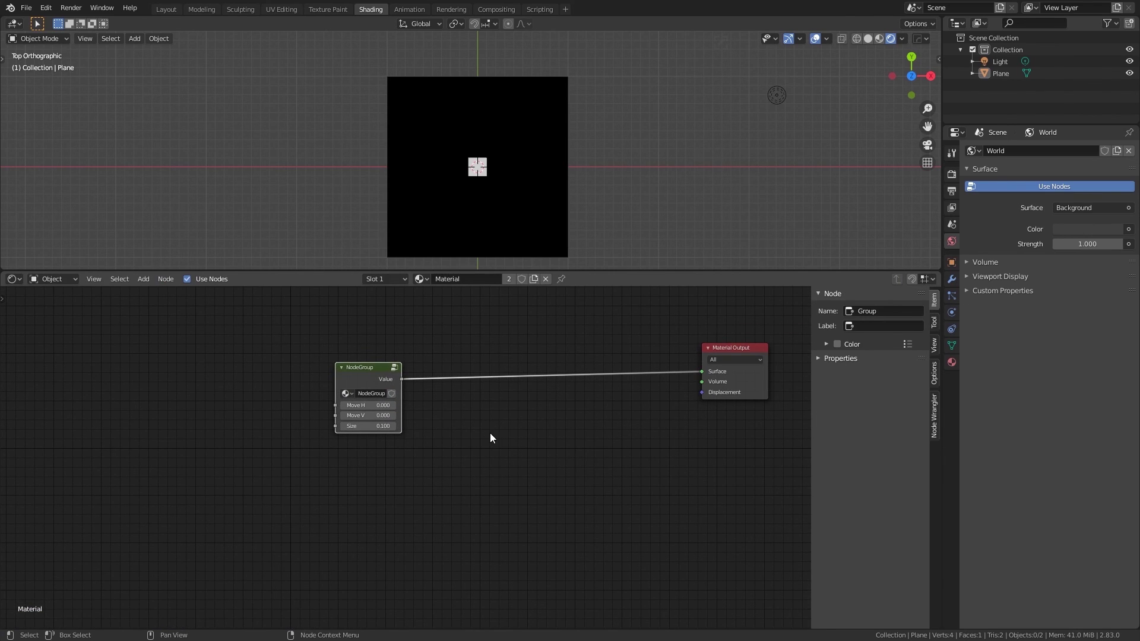
Add two Diffuse BSDF nodes below the NodeGroup and a Mix Shader to their right.
{"action": "key", "text": "shift+a"}
{"action": "left_click", "coordinate": [511, 500]}
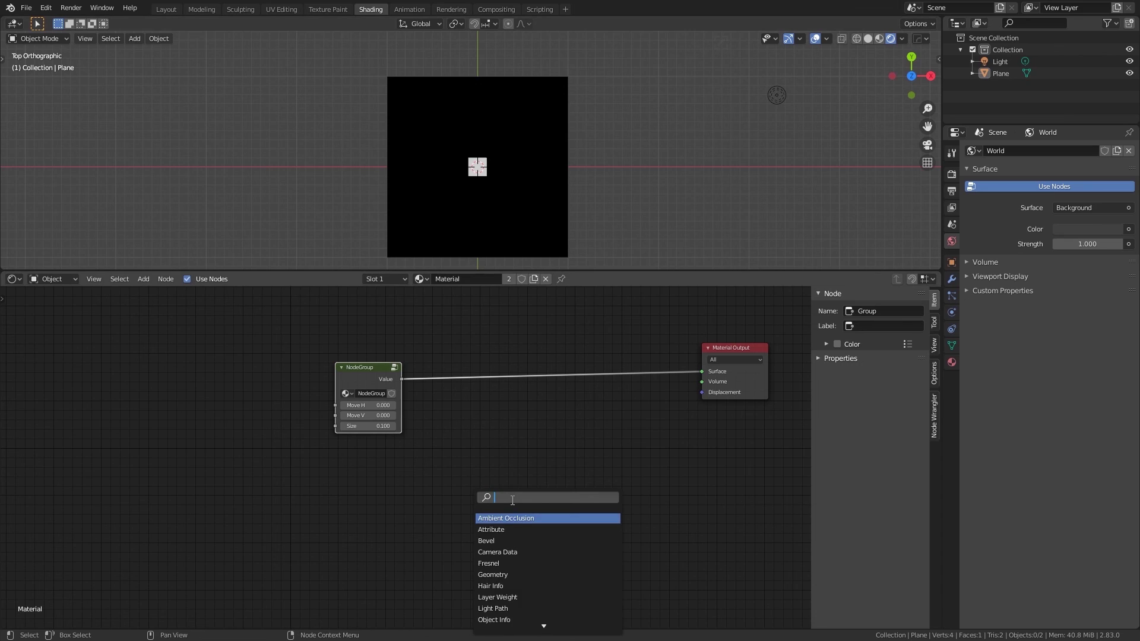
{"action": "type", "text": "diffuse"}
{"action": "key", "text": "Return"}
{"action": "key", "text": "shift+d"}
{"action": "left_click", "coordinate": [491, 517]}
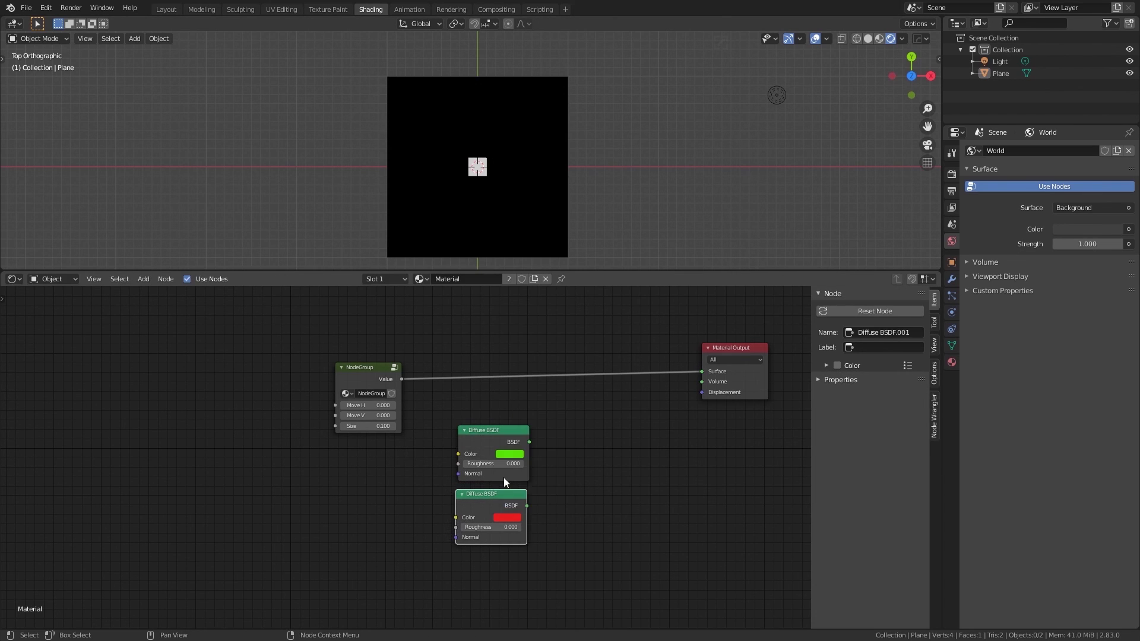
{"action": "key", "text": "shift+a"}
{"action": "type", "text": "mix"}
{"action": "key", "text": "Return"}
{"action": "left_click", "coordinate": [634, 405]}
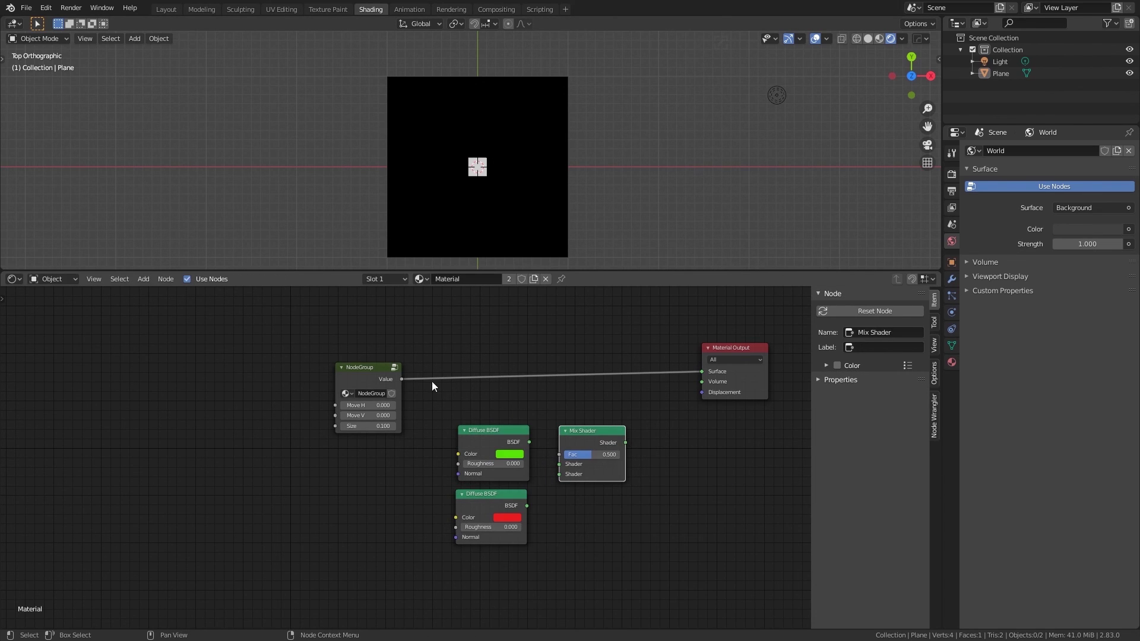
Wire the group's Value into Mix Fac, both Diffuse shaders into the Mix, and Mix into Surface.
{"action": "left_click_drag", "start_coordinate": [527, 505], "coordinate": [559, 474]}
{"action": "left_click_drag", "start_coordinate": [402, 379], "coordinate": [559, 455]}
{"action": "left_click_drag", "start_coordinate": [529, 442], "coordinate": [559, 463]}
{"action": "left_click_drag", "start_coordinate": [482, 433], "coordinate": [482, 447]}
{"action": "left_click_drag", "start_coordinate": [626, 442], "coordinate": [702, 371]}
Make the second Diffuse colour blue and view the plane in Material Preview shading.
{"action": "left_click", "coordinate": [481, 528]}
{"action": "left_click", "coordinate": [484, 442]}
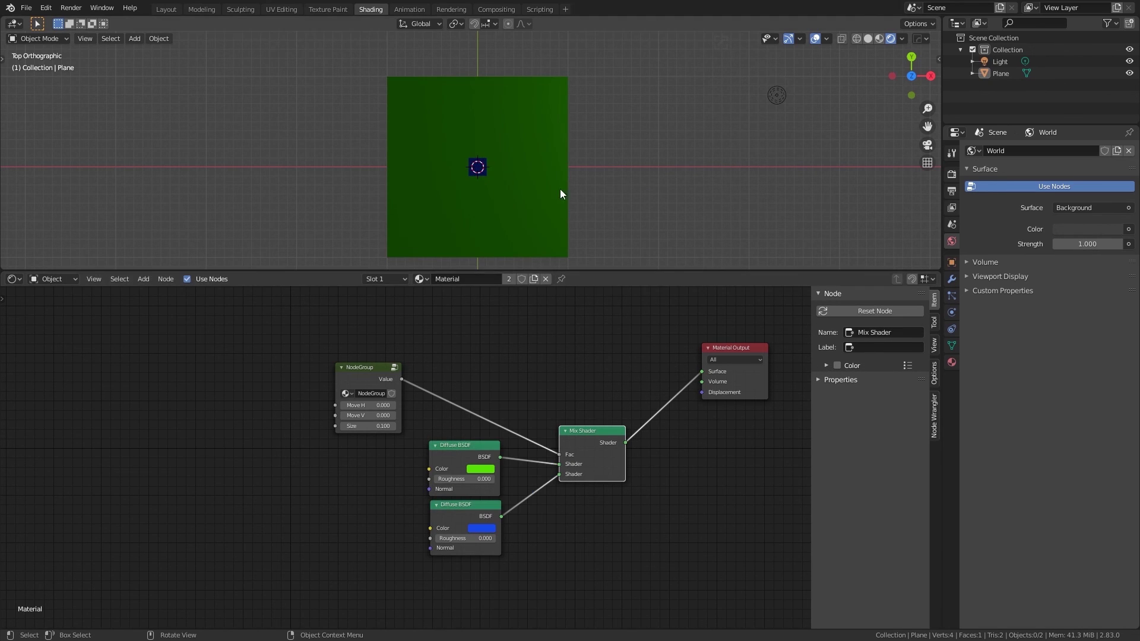
{"action": "middle_click_drag", "start_coordinate": [560, 189], "coordinate": [657, 172]}
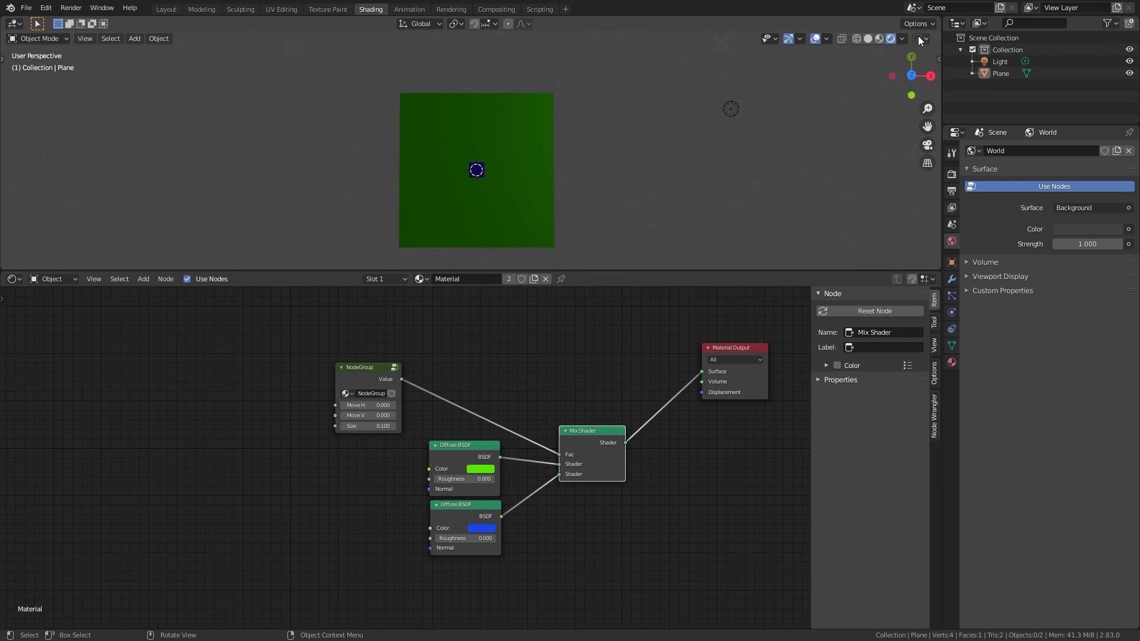
{"action": "left_click", "coordinate": [878, 39]}
Replace the Diffuse and Mix Shader nodes with a Principled BSDF whose Base Color is red.
{"action": "key", "text": "KP_7"}
{"action": "left_click", "coordinate": [491, 453]}
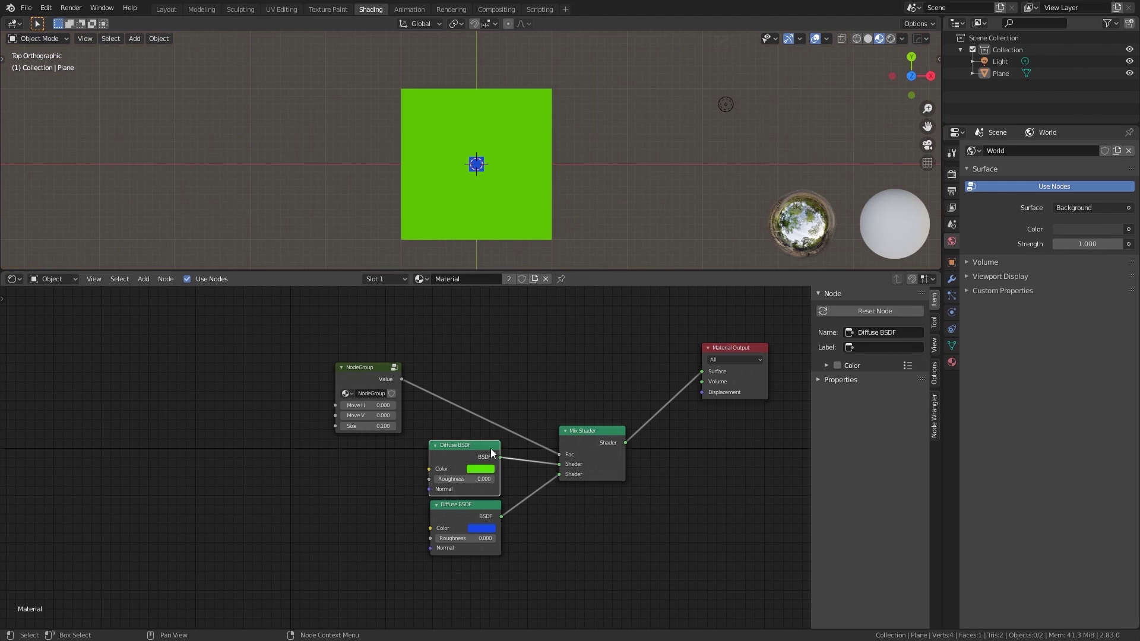
{"action": "key", "text": "x"}
{"action": "key", "text": "shift+a"}
{"action": "type", "text": "princ"}
{"action": "key", "text": "Return"}
{"action": "left_click", "coordinate": [530, 385]}
{"action": "left_click", "coordinate": [576, 416]}
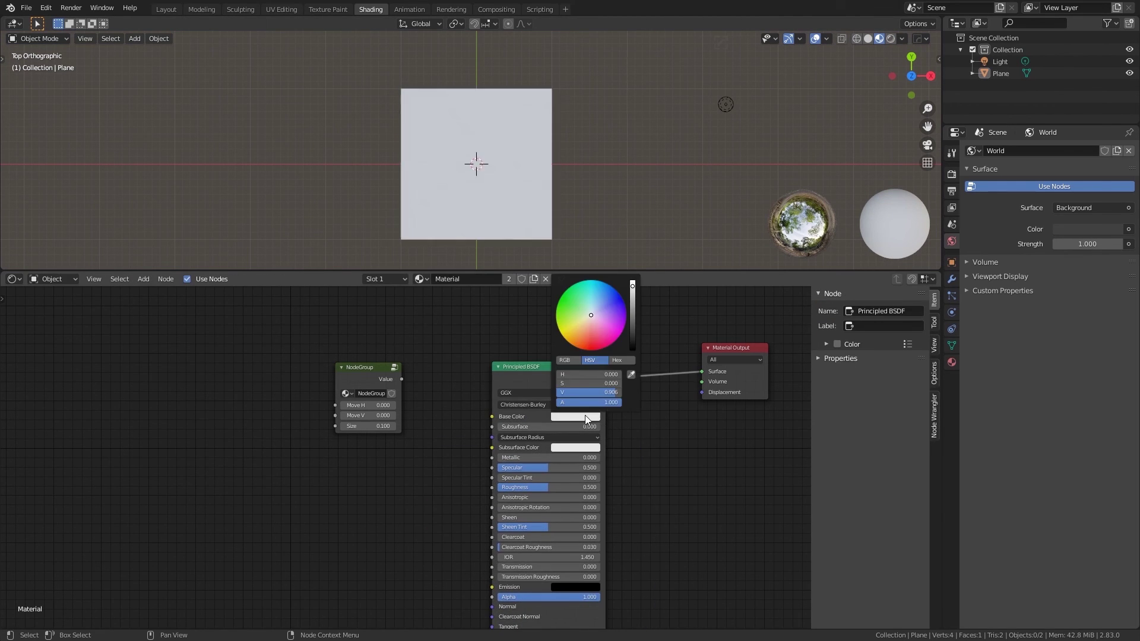
{"action": "left_click", "coordinate": [591, 348]}
Link the NodeGroup's Value into the Principled BSDF's Roughness and Metallic inputs.
{"action": "middle_click_drag", "start_coordinate": [505, 118], "coordinate": [514, 183]}
{"action": "left_click_drag", "start_coordinate": [401, 379], "coordinate": [492, 487]}
{"action": "middle_click_drag", "start_coordinate": [475, 178], "coordinate": [523, 213]}
{"action": "left_click_drag", "start_coordinate": [368, 405], "coordinate": [392, 425]}
{"action": "scroll", "coordinate": [514, 215], "scroll_direction": "down", "scroll_amount": 2}
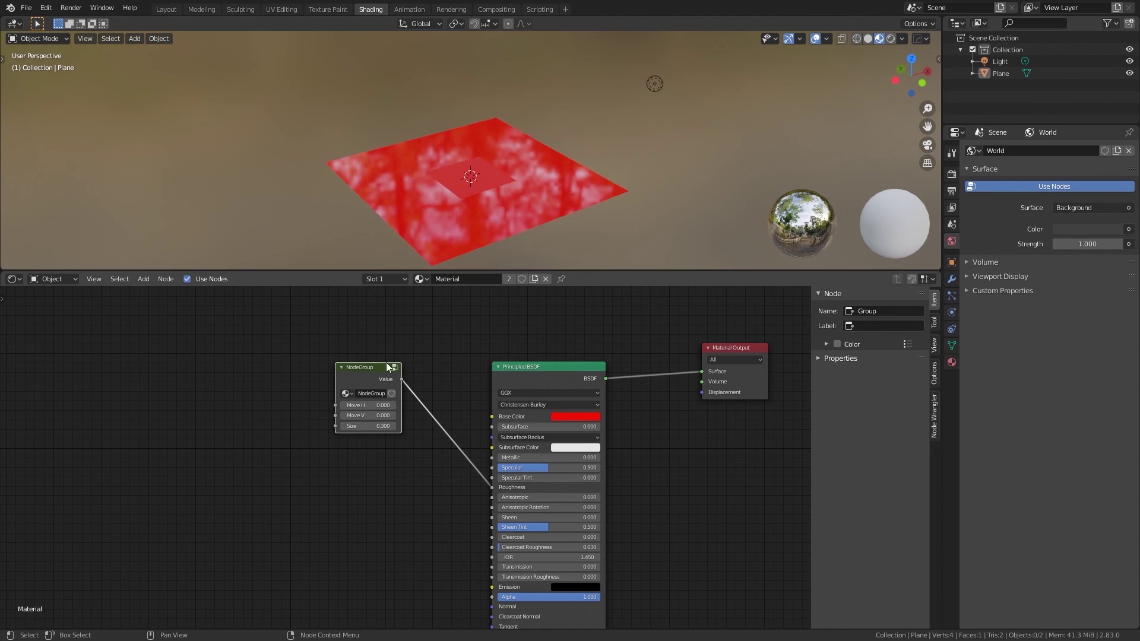
{"action": "left_click_drag", "start_coordinate": [401, 379], "coordinate": [491, 457]}
{"action": "mouse_move", "coordinate": [366, 371]}
{"action": "left_mouse_down"}
{"action": "mouse_move", "coordinate": [341, 372]}
{"action": "mouse_move", "coordinate": [462, 505]}
{"action": "left_mouse_up"}
{"action": "scroll", "coordinate": [392, 444], "scroll_direction": "down", "scroll_amount": 1}
{"action": "scroll", "coordinate": [534, 178], "scroll_direction": "up", "scroll_amount": 3}
{"action": "middle_click_drag", "start_coordinate": [534, 178], "coordinate": [522, 196]}
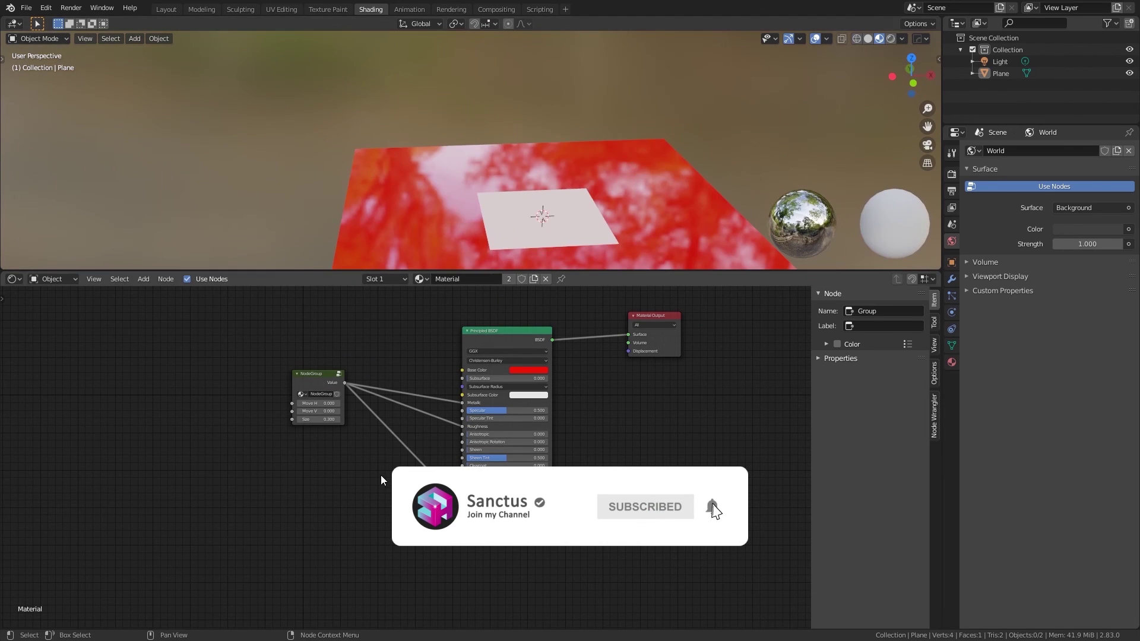
Turn on Ambient Occlusion in the Render Properties.
{"action": "left_click", "coordinate": [951, 174]}
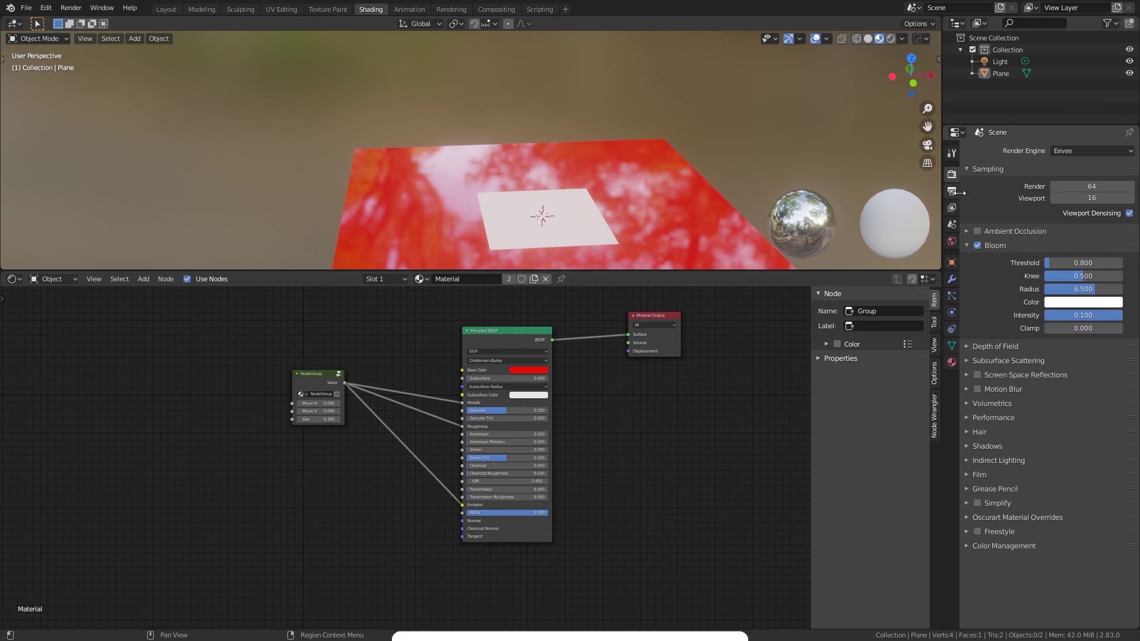
{"action": "left_click", "coordinate": [977, 231]}
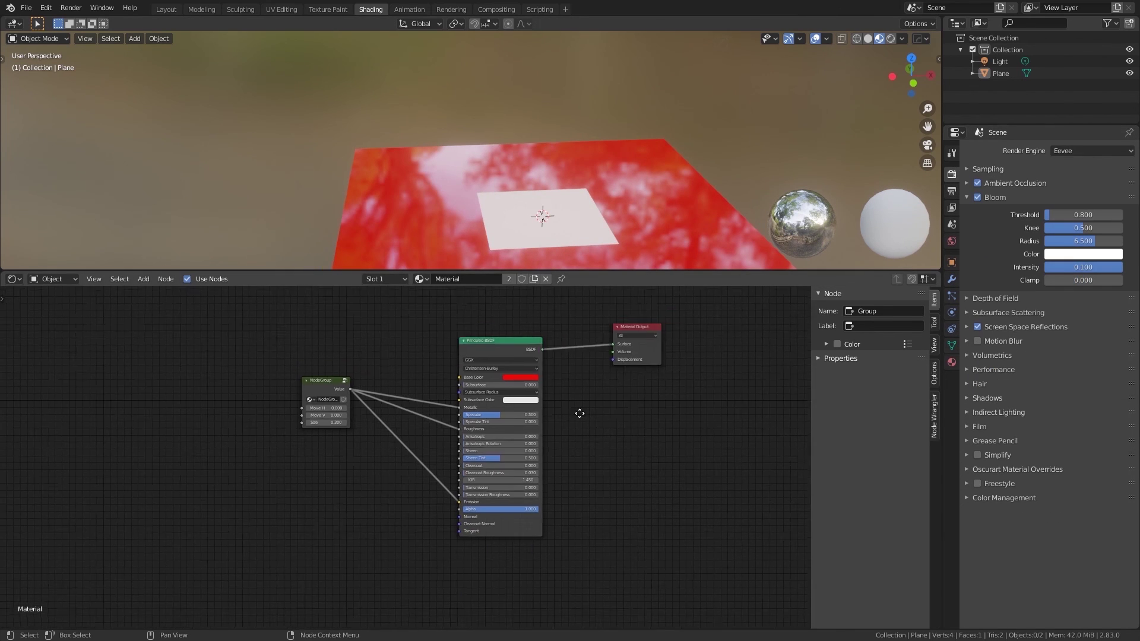
{"action": "scroll", "coordinate": [580, 412], "scroll_direction": "up", "scroll_amount": 2}
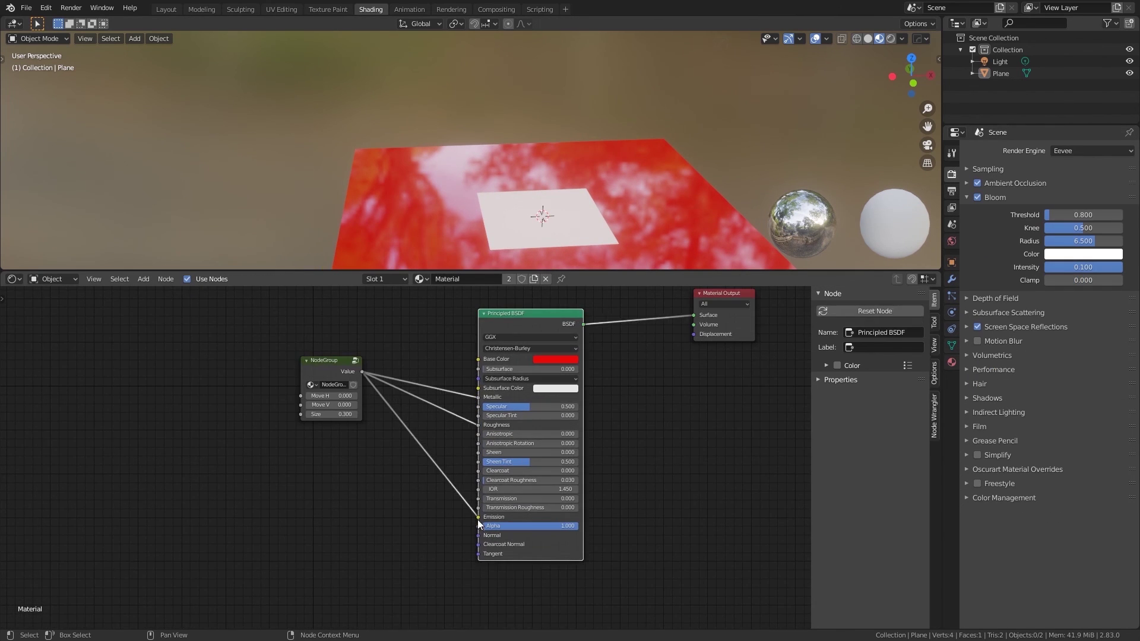
Remove the stray Value link, then add an Emission node and a Mix Shader before the output.
{"action": "left_click_drag", "start_coordinate": [478, 516], "coordinate": [439, 488]}
{"action": "key", "text": "shift+a"}
{"action": "type", "text": "emi"}
{"action": "key", "text": "Return"}
{"action": "left_click", "coordinate": [644, 401]}
{"action": "key", "text": "shift+a"}
{"action": "type", "text": "mix"}
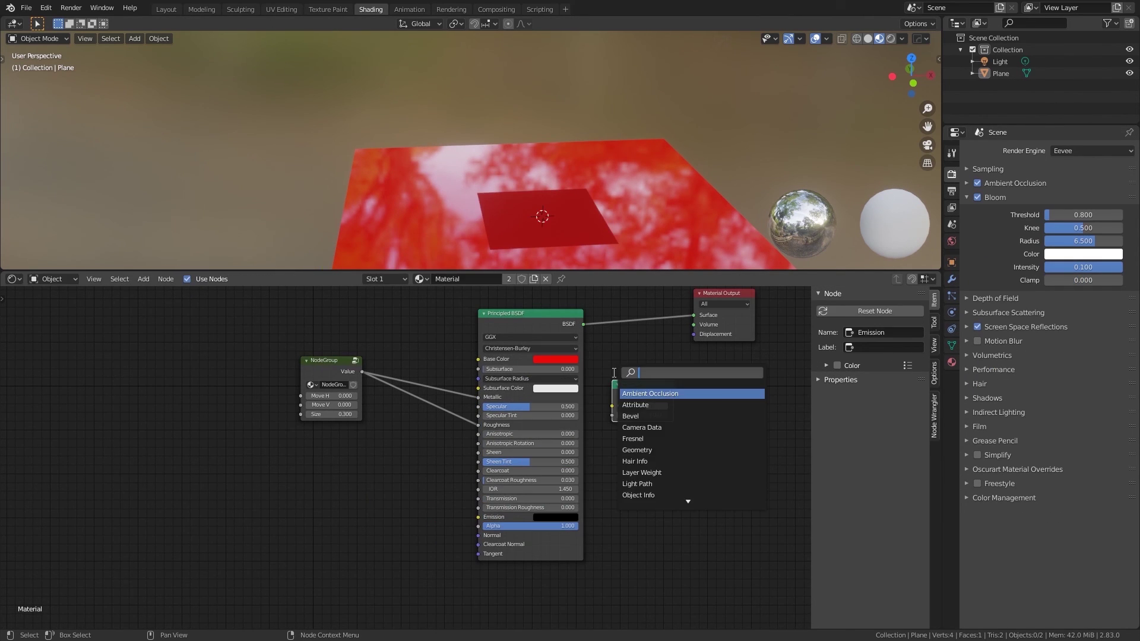
{"action": "key", "text": "Return"}
{"action": "left_click", "coordinate": [715, 373]}
{"action": "left_click_drag", "start_coordinate": [715, 373], "coordinate": [638, 378]}
Wire group Value to Fac, Principled and Emission into the Mix, Mix to Surface; Emission Strength 16.6.
{"action": "left_click_drag", "start_coordinate": [362, 371], "coordinate": [610, 397]}
{"action": "left_click_drag", "start_coordinate": [583, 324], "coordinate": [611, 406]}
{"action": "left_click_drag", "start_coordinate": [610, 416], "coordinate": [577, 582]}
{"action": "left_click_drag", "start_coordinate": [671, 387], "coordinate": [693, 315]}
{"action": "left_click_drag", "start_coordinate": [546, 601], "coordinate": [587, 602]}
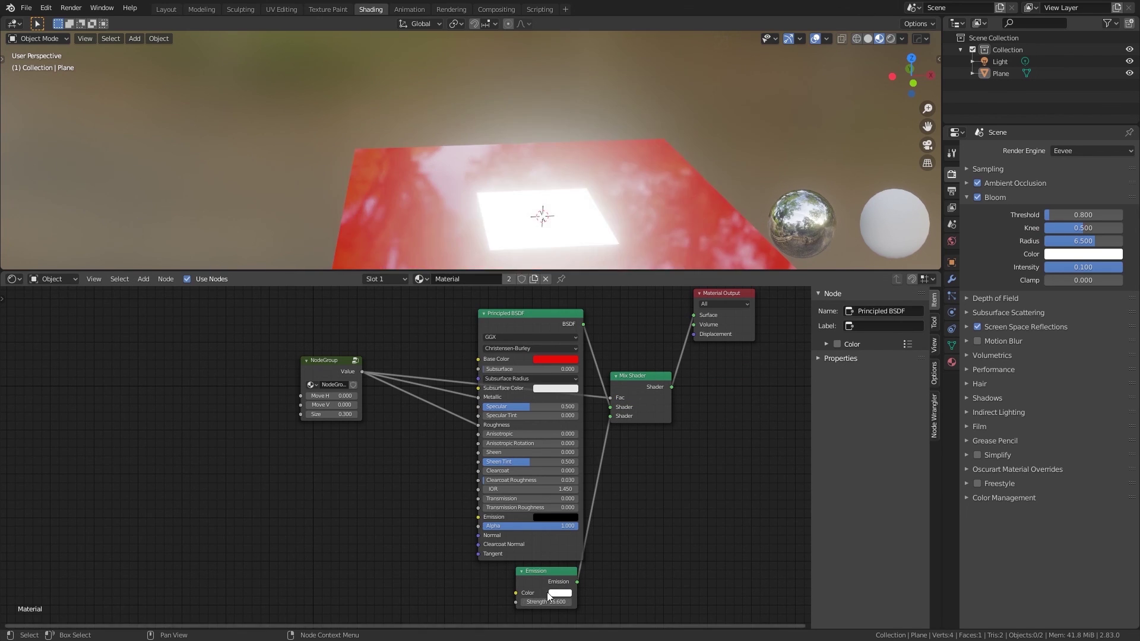
{"action": "left_click_drag", "start_coordinate": [331, 414], "coordinate": [308, 404]}
Enter the node group, return to top orthographic view, and select the light without moving it.
{"action": "left_click", "coordinate": [355, 360]}
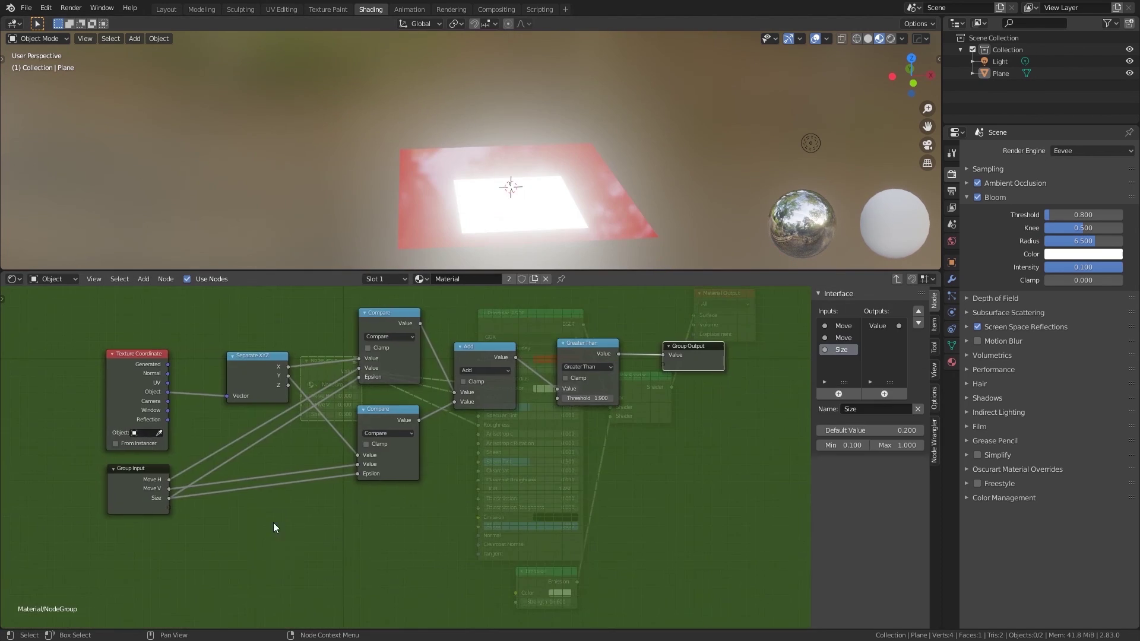
{"action": "key", "text": "KP_7"}
{"action": "left_click", "coordinate": [666, 74]}
{"action": "key", "text": "g"}
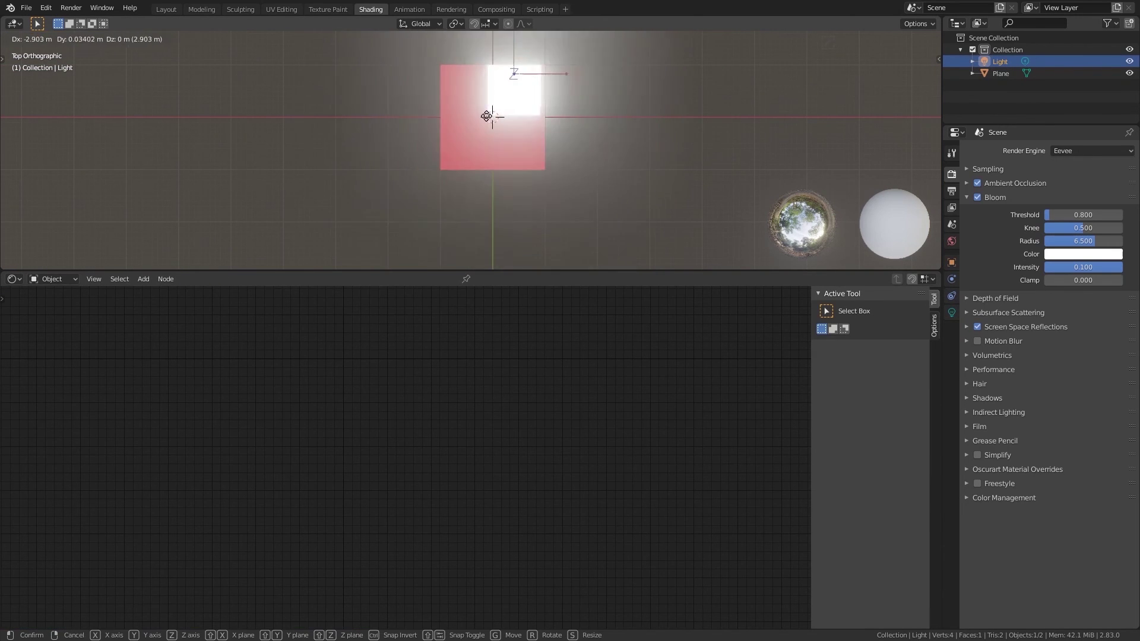
{"action": "key", "text": "Escape"}
{"action": "scroll", "coordinate": [540, 152], "scroll_direction": "down", "scroll_amount": 5}
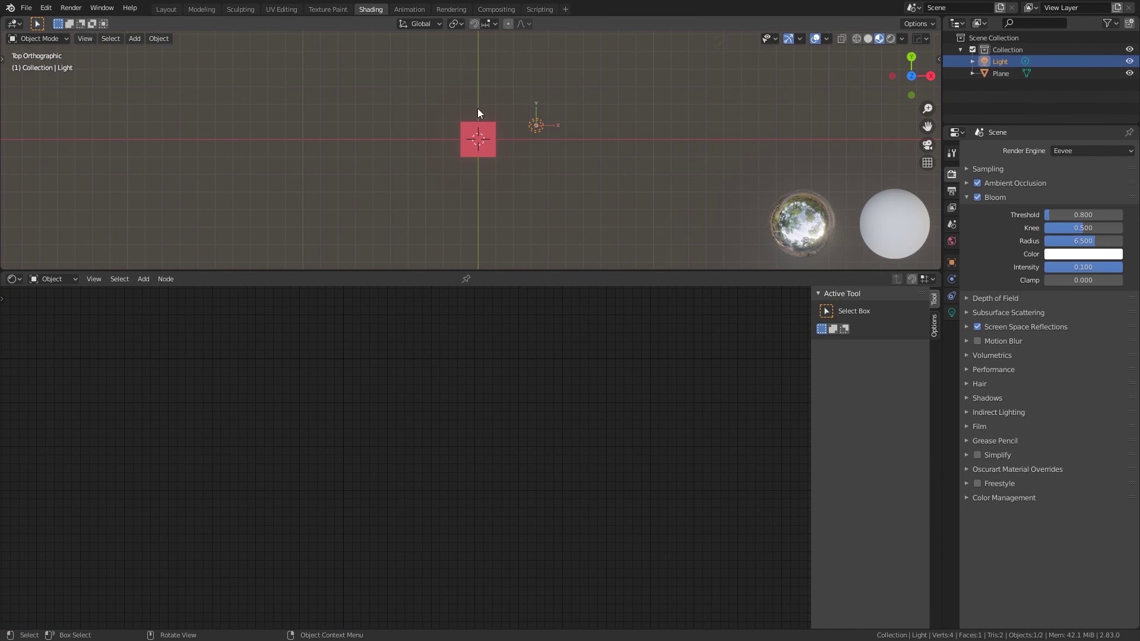